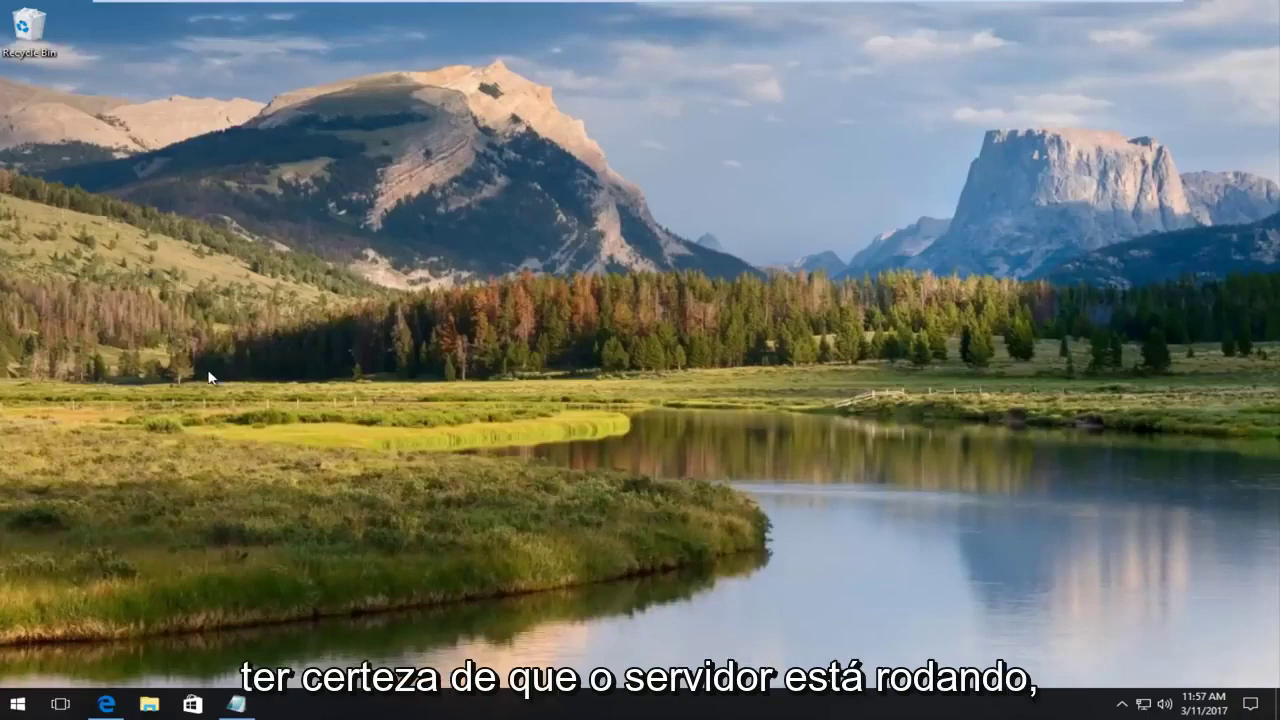
# Open the Services management console and resize its window so that the status and startup type columns show.
pyautogui.click(19, 703)
pyautogui.write('ser')
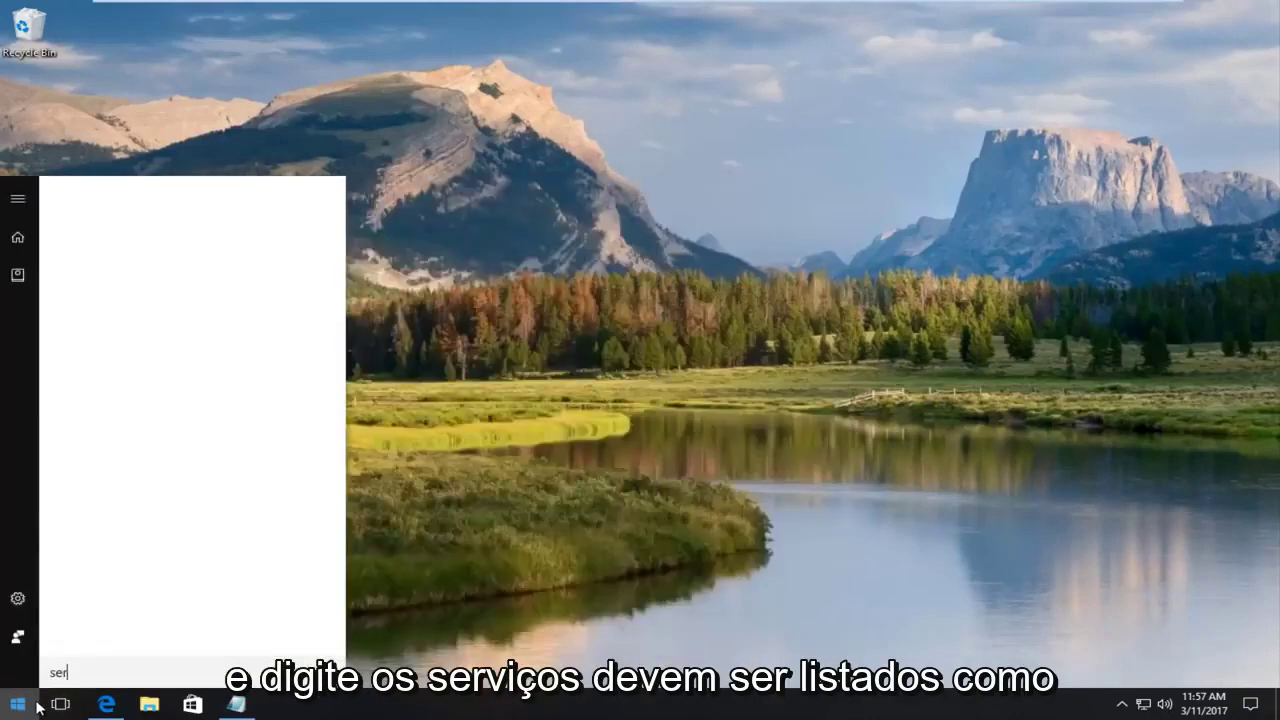
pyautogui.write('vi')
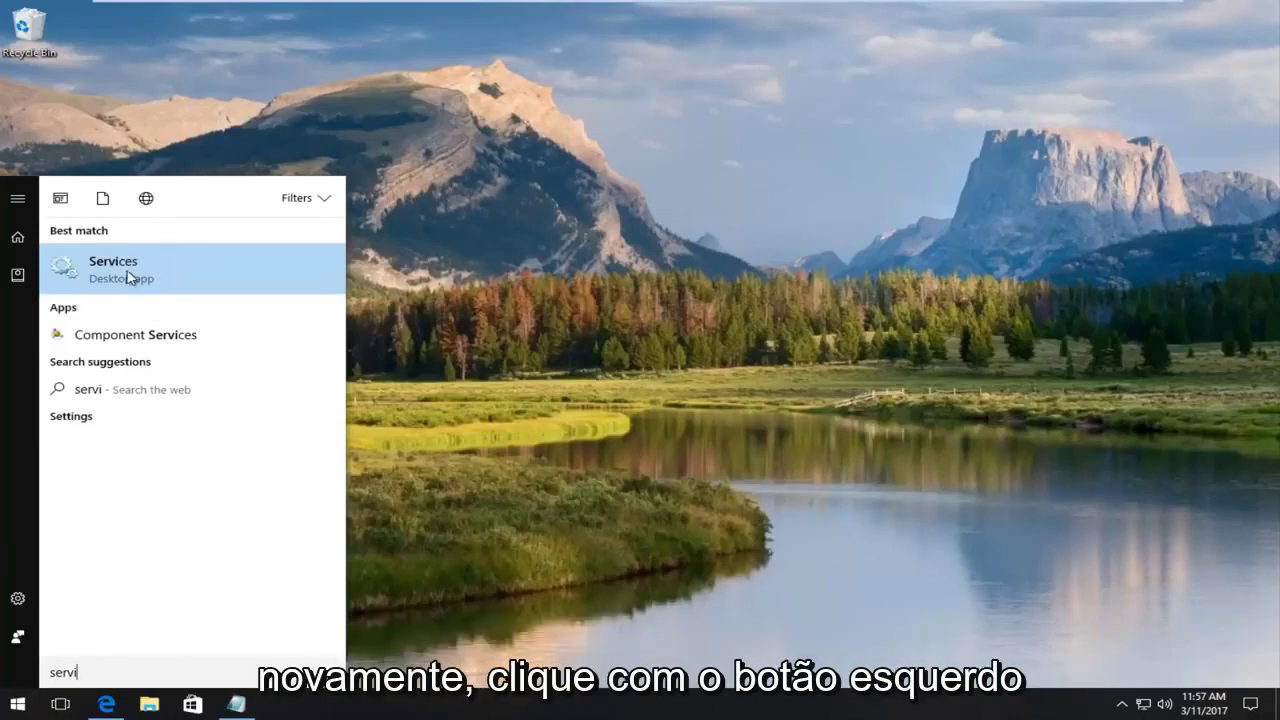
pyautogui.click(152, 289)
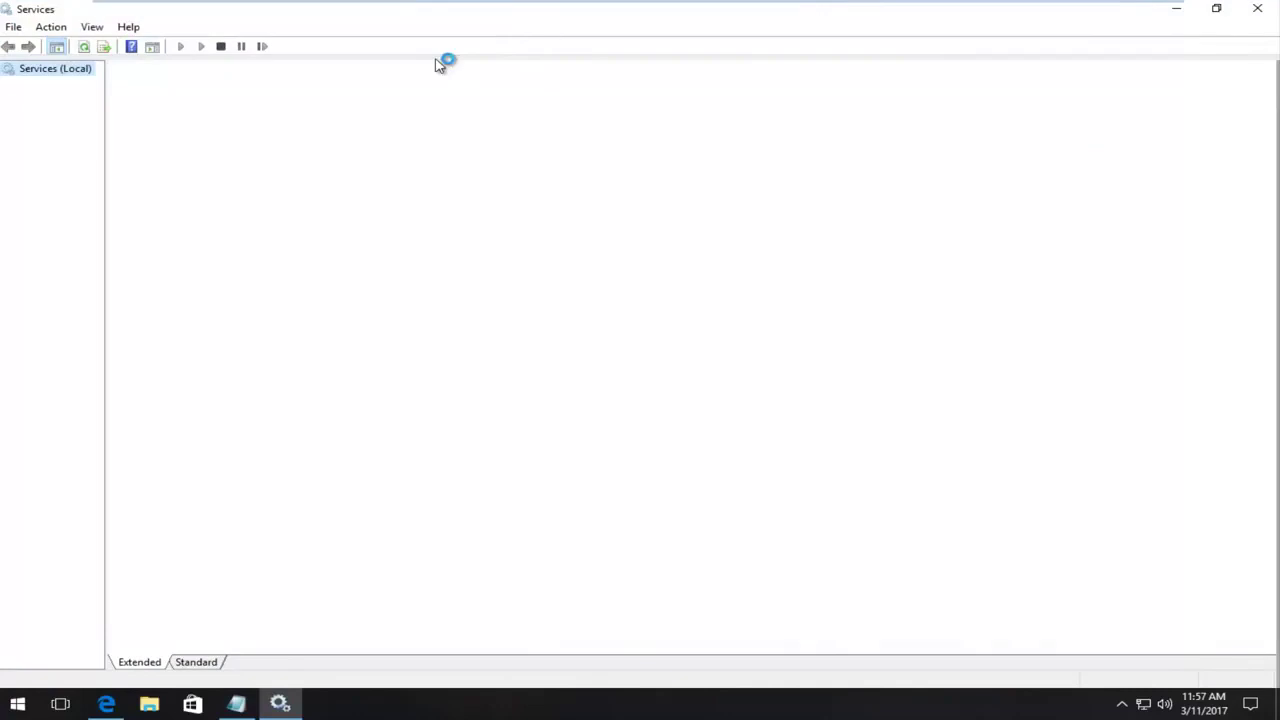
pyautogui.doubleClick(492, 18)
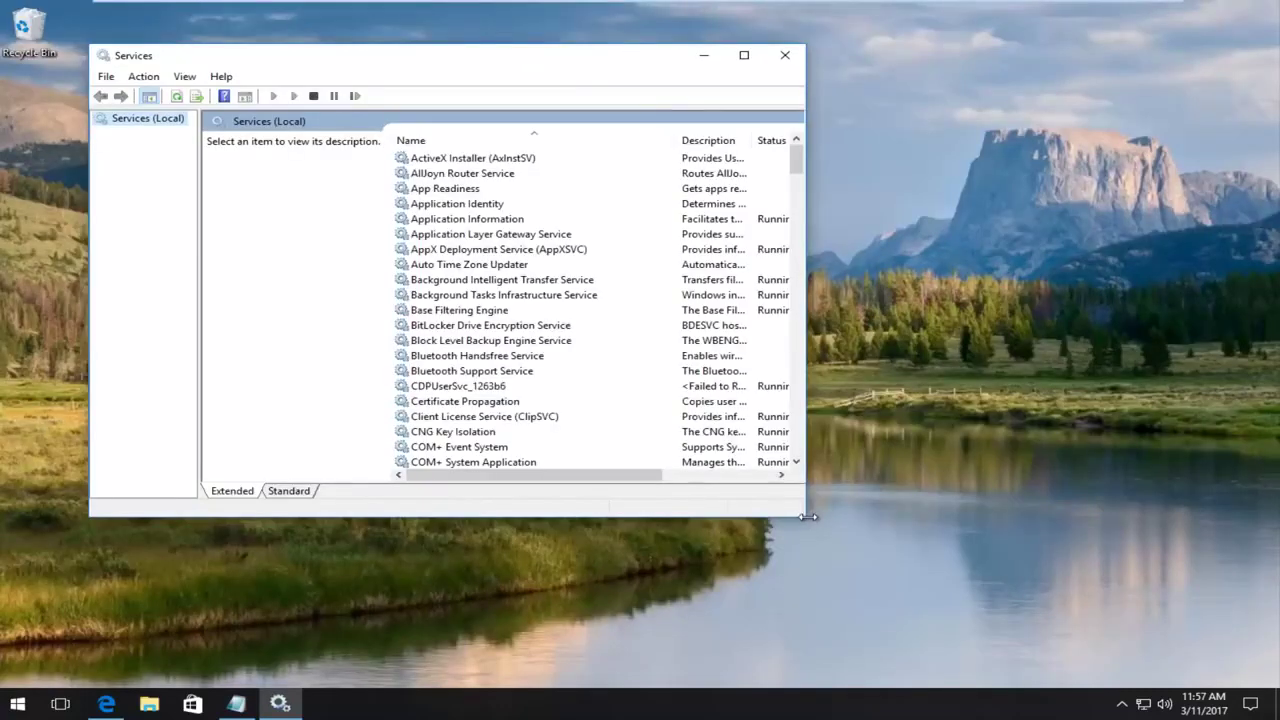
pyautogui.moveTo(808, 516); pyautogui.dragTo(1135, 642)
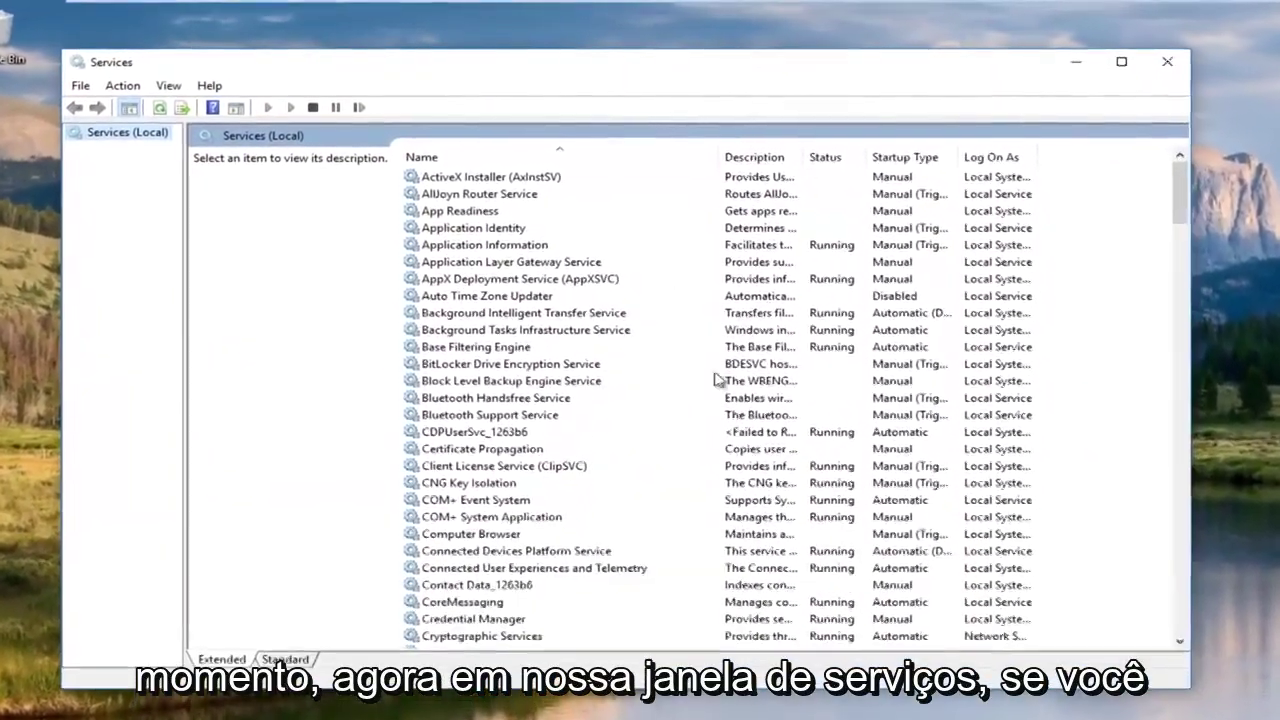
# Find and select the Remote Procedure Call (RPC) service in the list of local services.
pyautogui.click(575, 316)
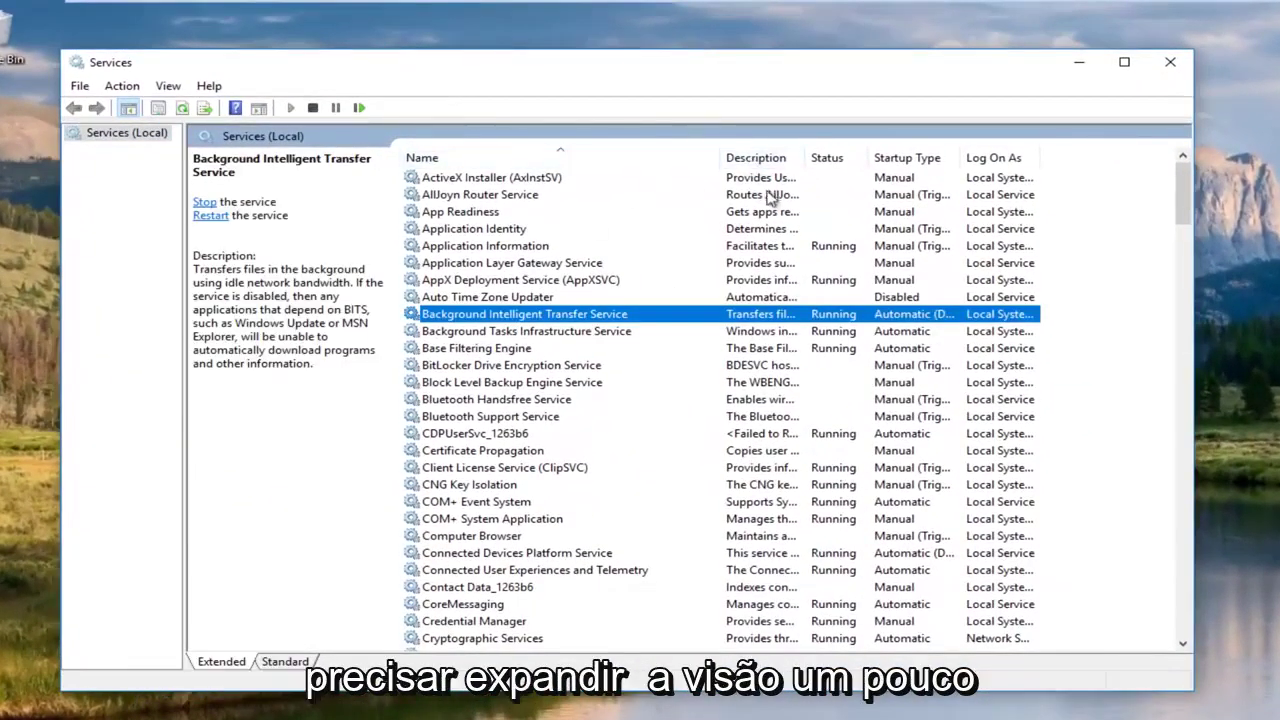
pyautogui.click(540, 246)
pyautogui.scroll(-2, 600, 340)
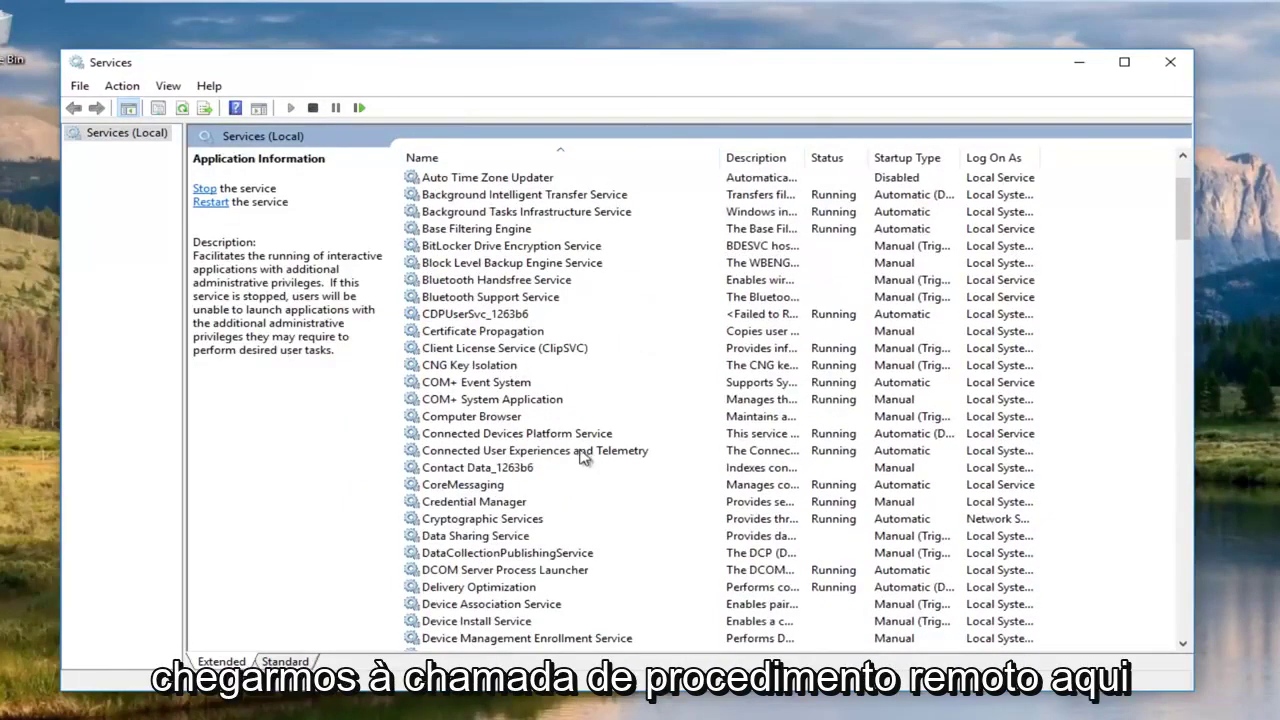
pyautogui.click(556, 387)
pyautogui.scroll(-15, 558, 400)
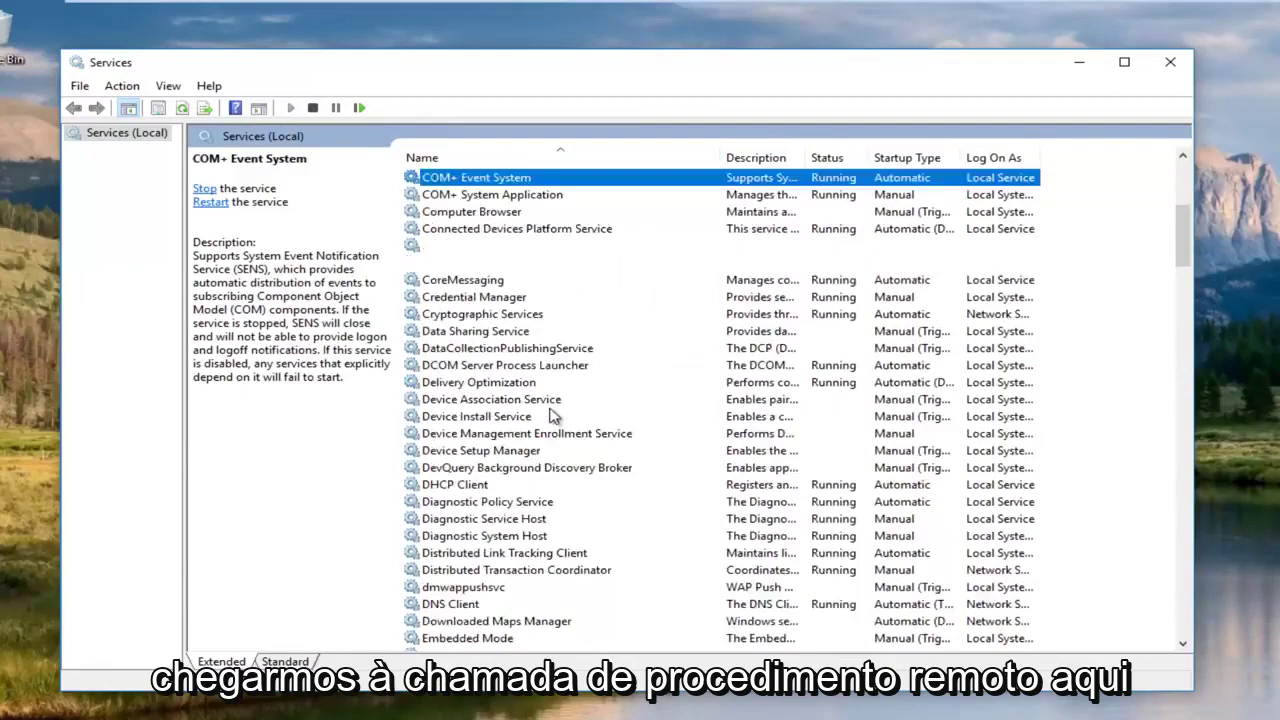
pyautogui.scroll(-13, 480, 457)
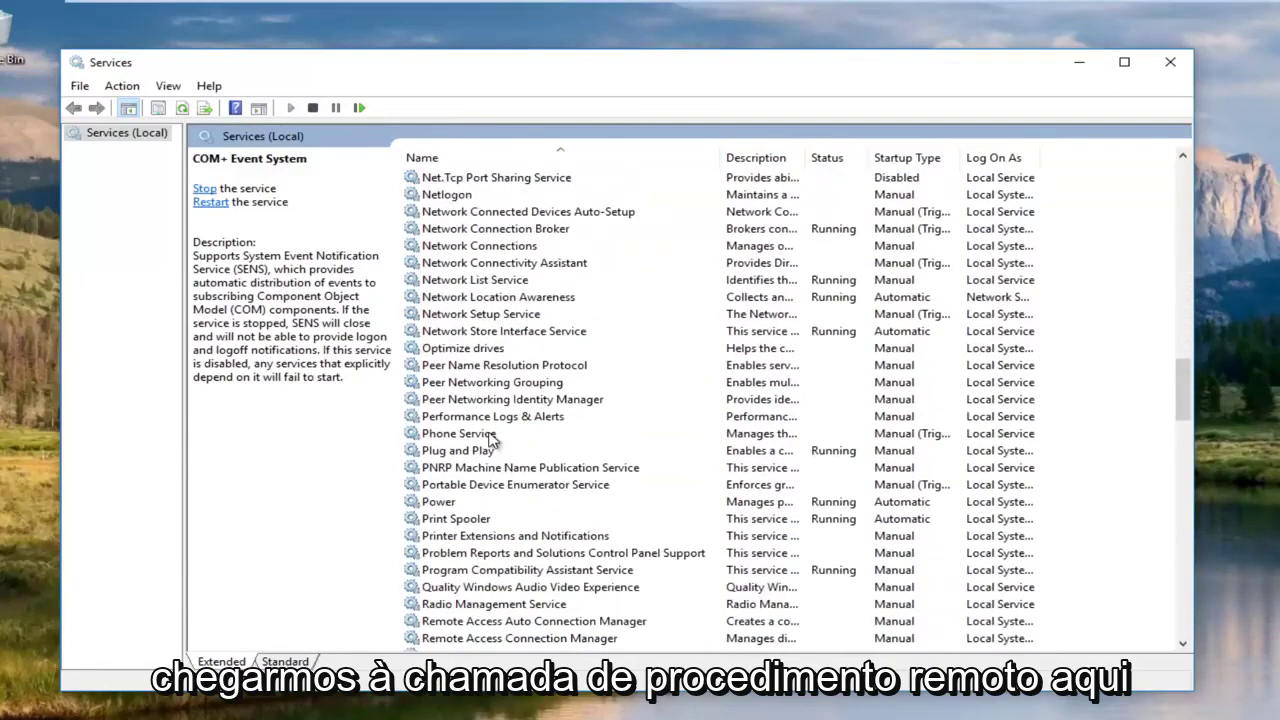
pyautogui.scroll(-3, 498, 455)
pyautogui.click(478, 556)
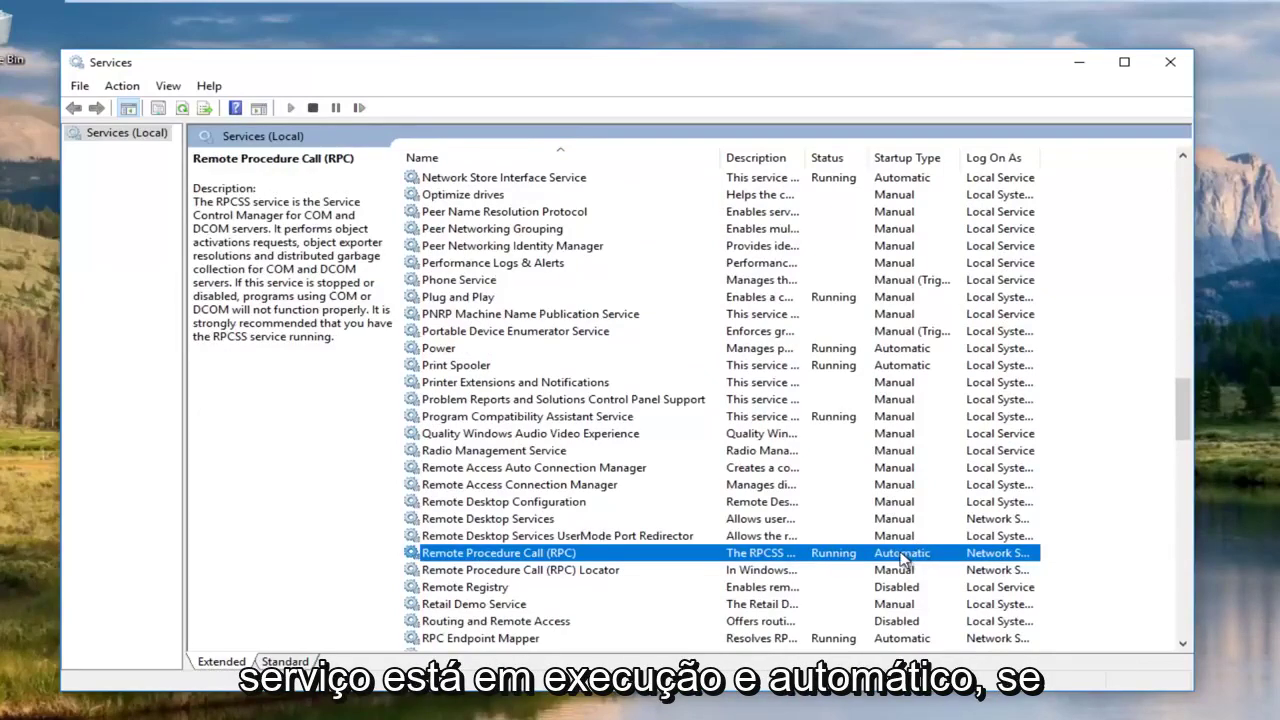
# Check the Remote Procedure Call (RPC) service's startup type and status in its properties, and close Services.
pyautogui.rightClick(531, 556)
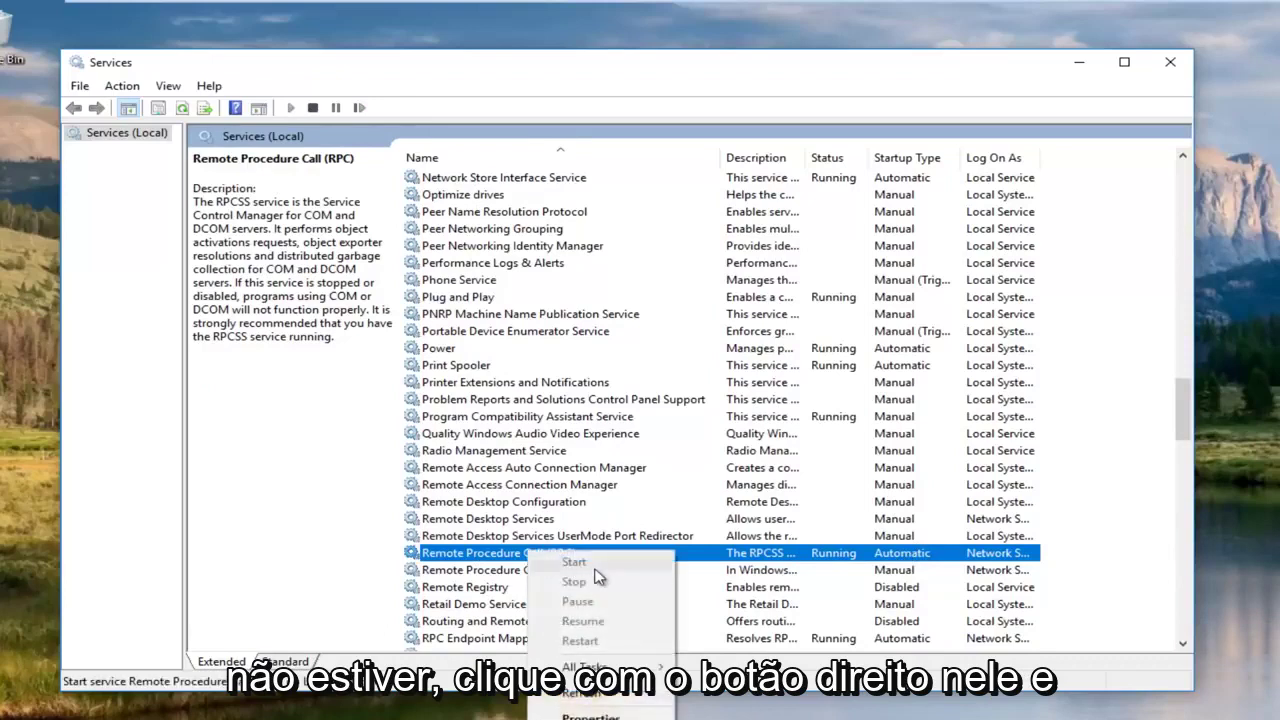
pyautogui.click(279, 513)
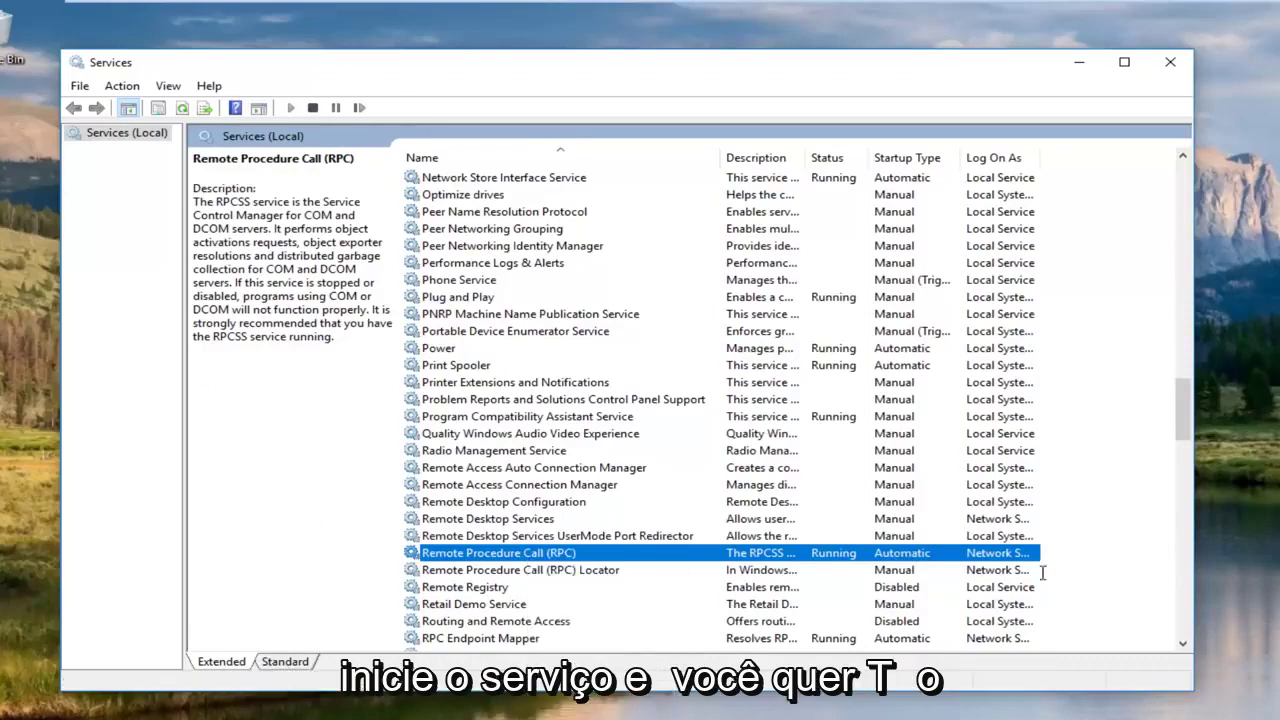
pyautogui.doubleClick(521, 553)
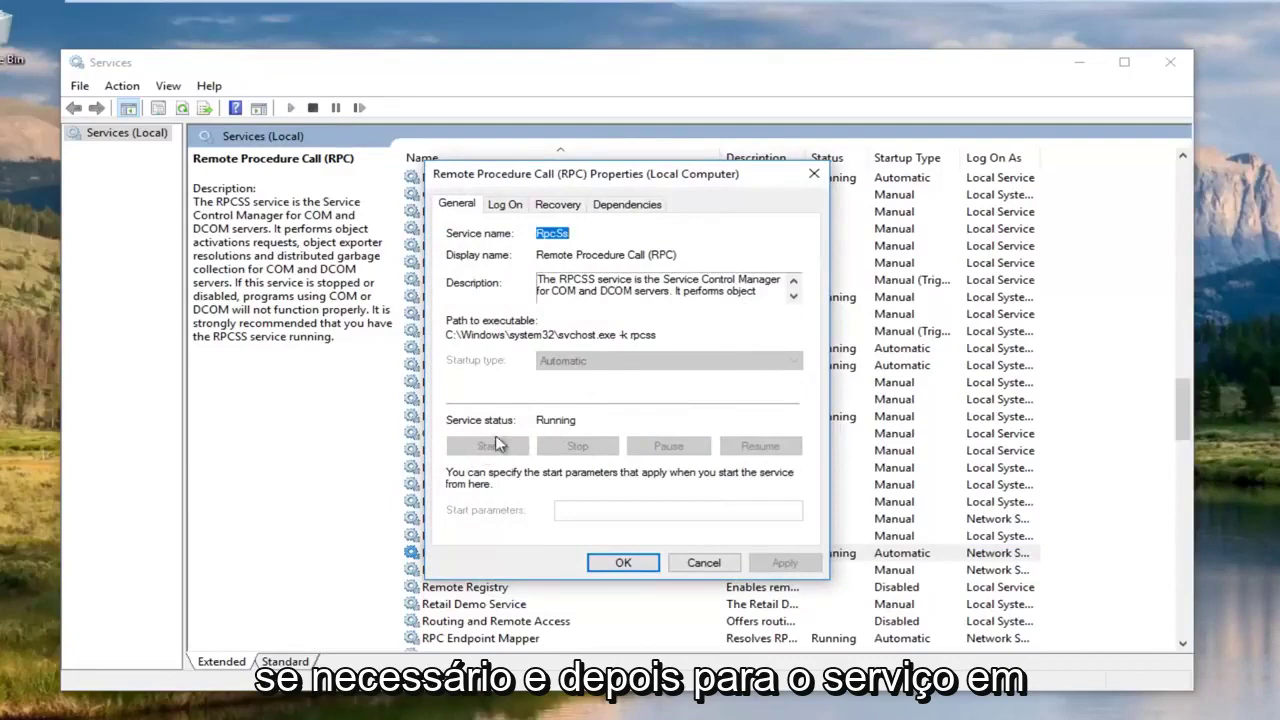
pyautogui.click(814, 173)
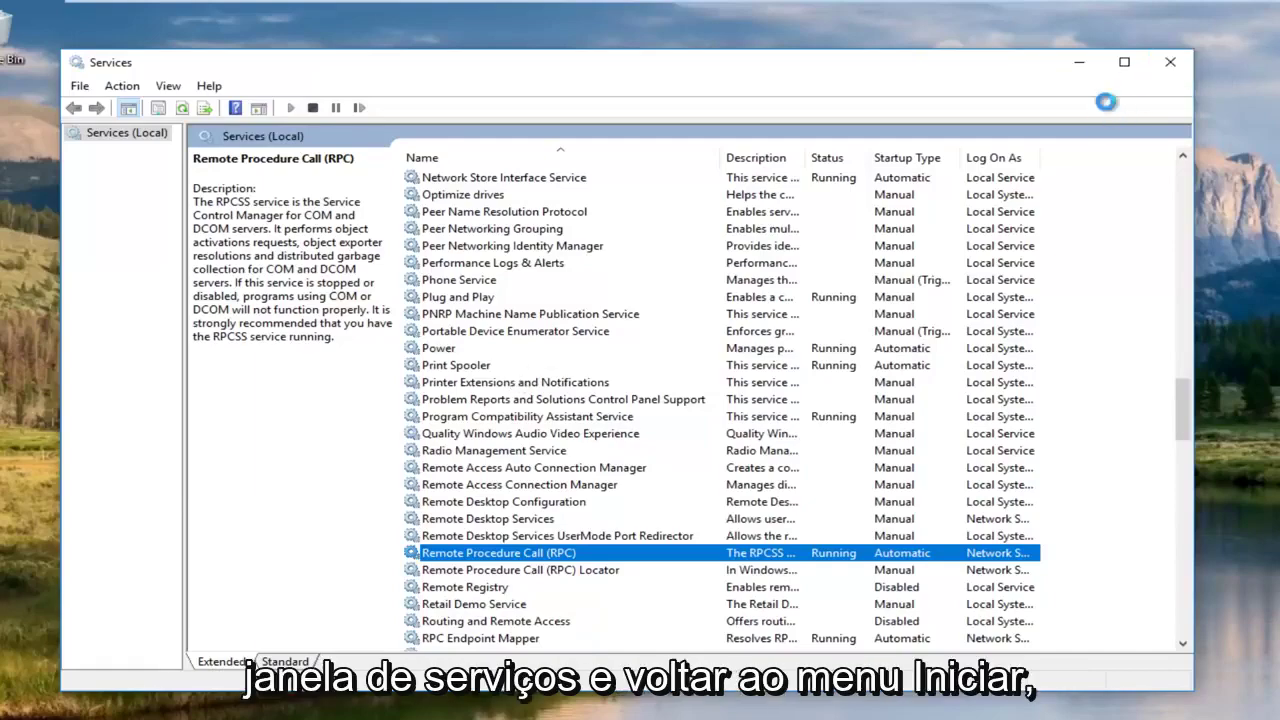
pyautogui.click(1170, 66)
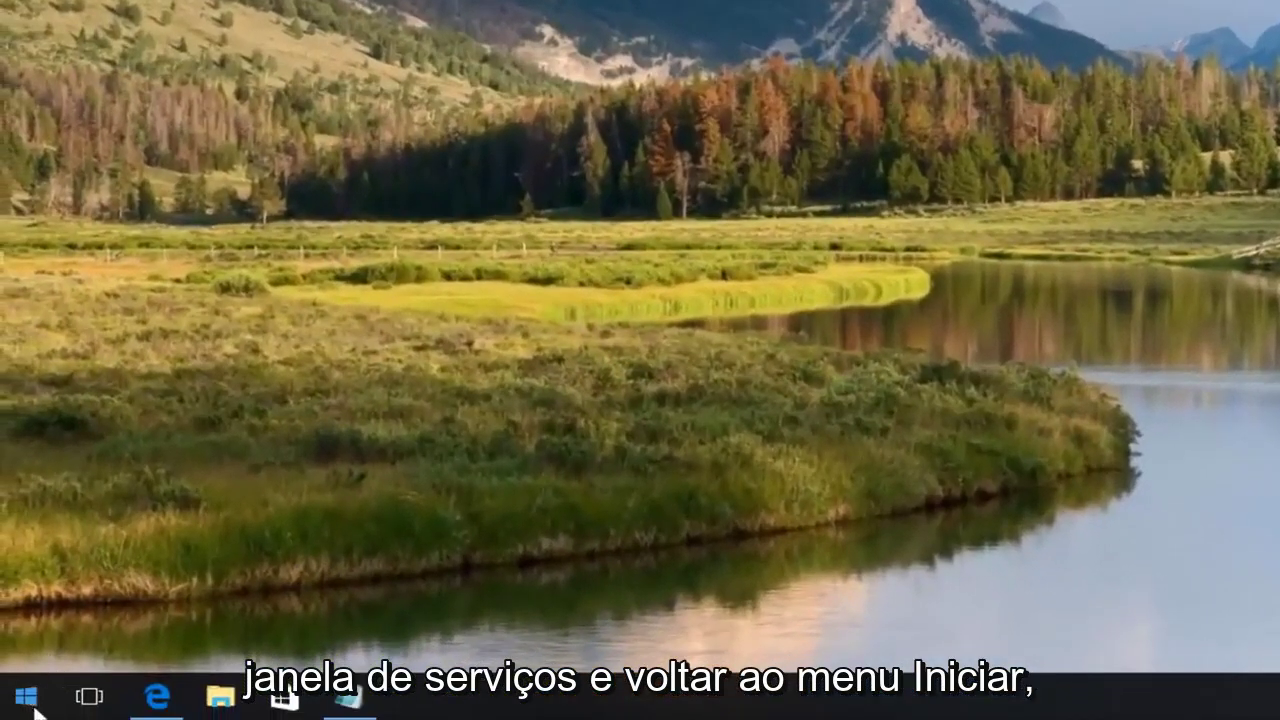
# Launch the Registry Editor by running Regedt32.exe from the Run dialog.
pyautogui.click(40, 703)
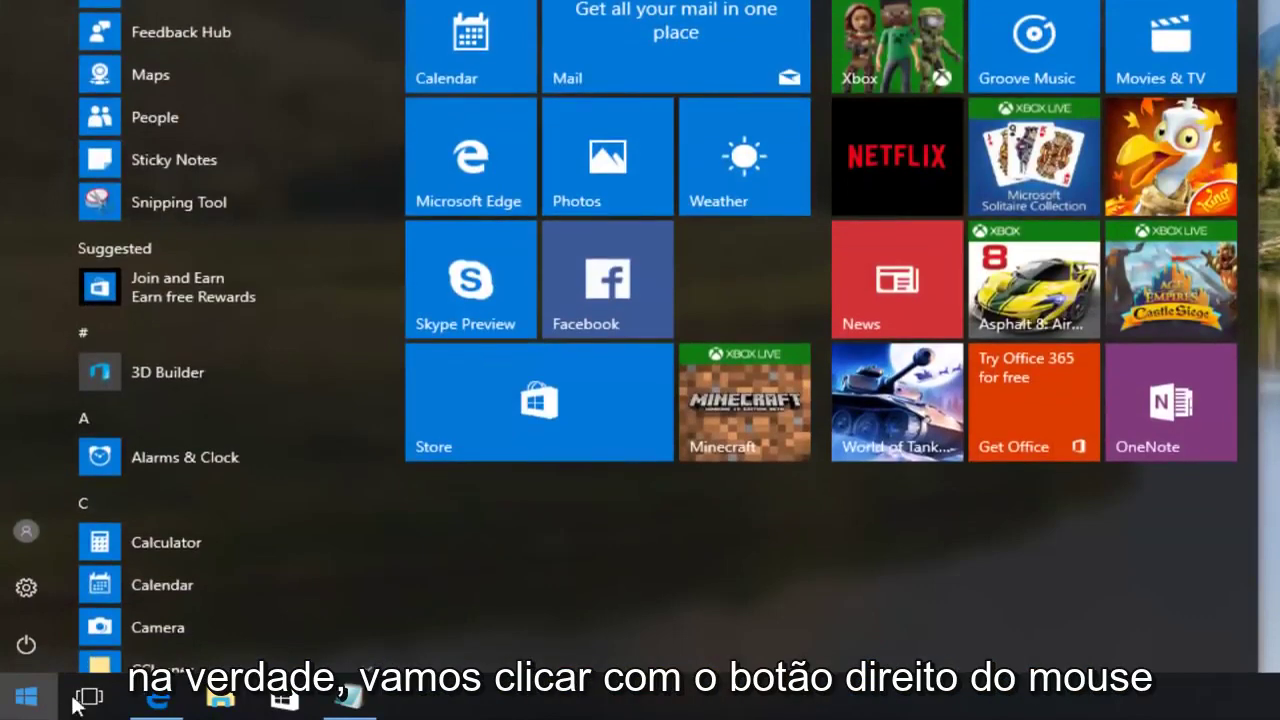
pyautogui.press('Escape')
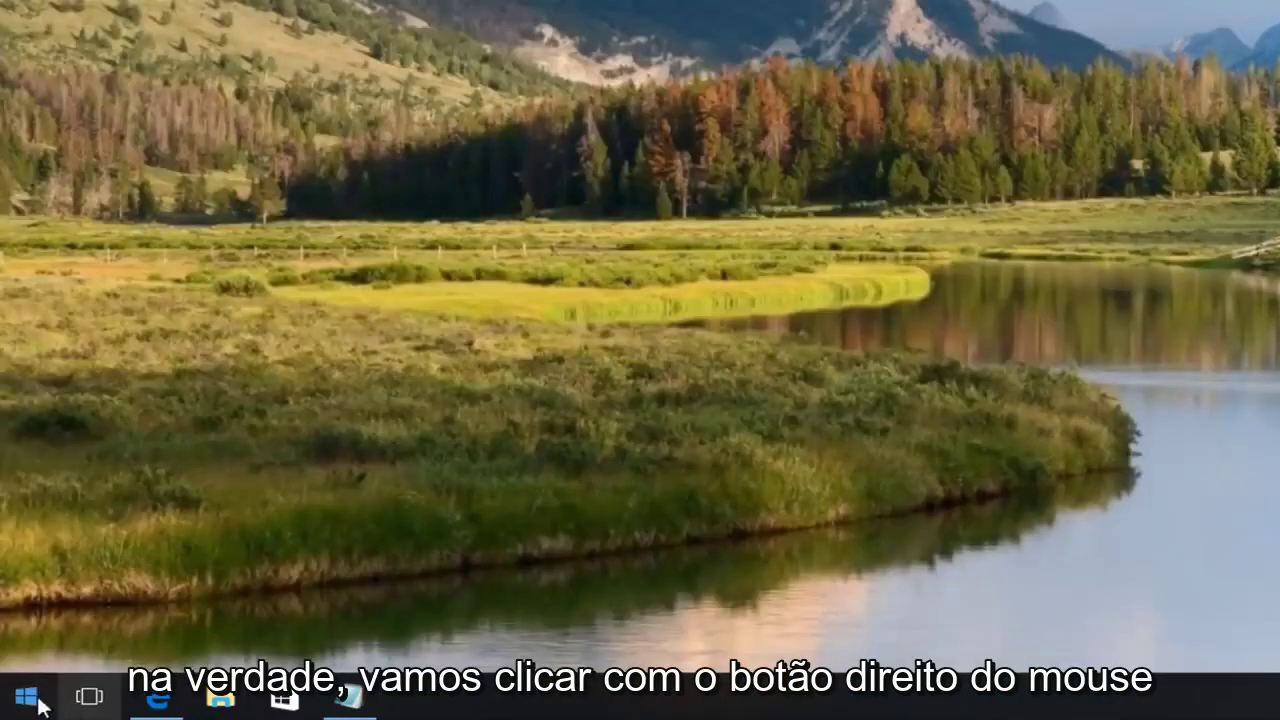
pyautogui.rightClick(26, 697)
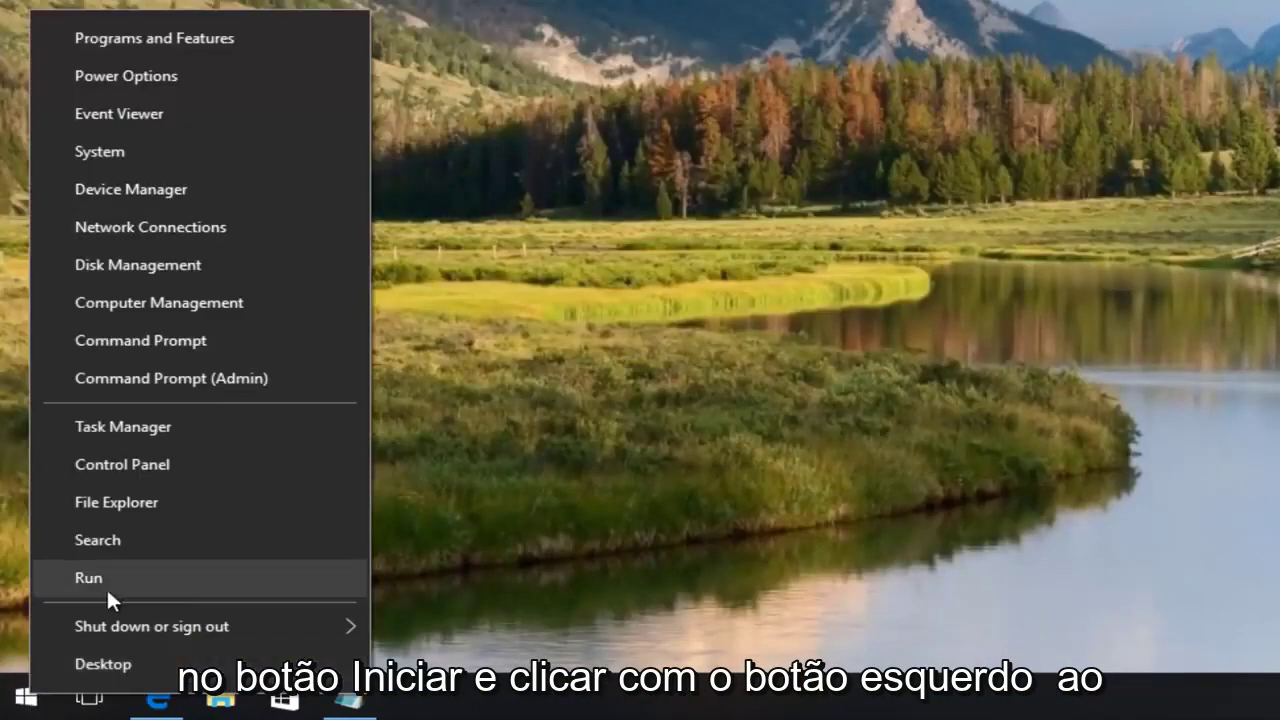
pyautogui.click(177, 586)
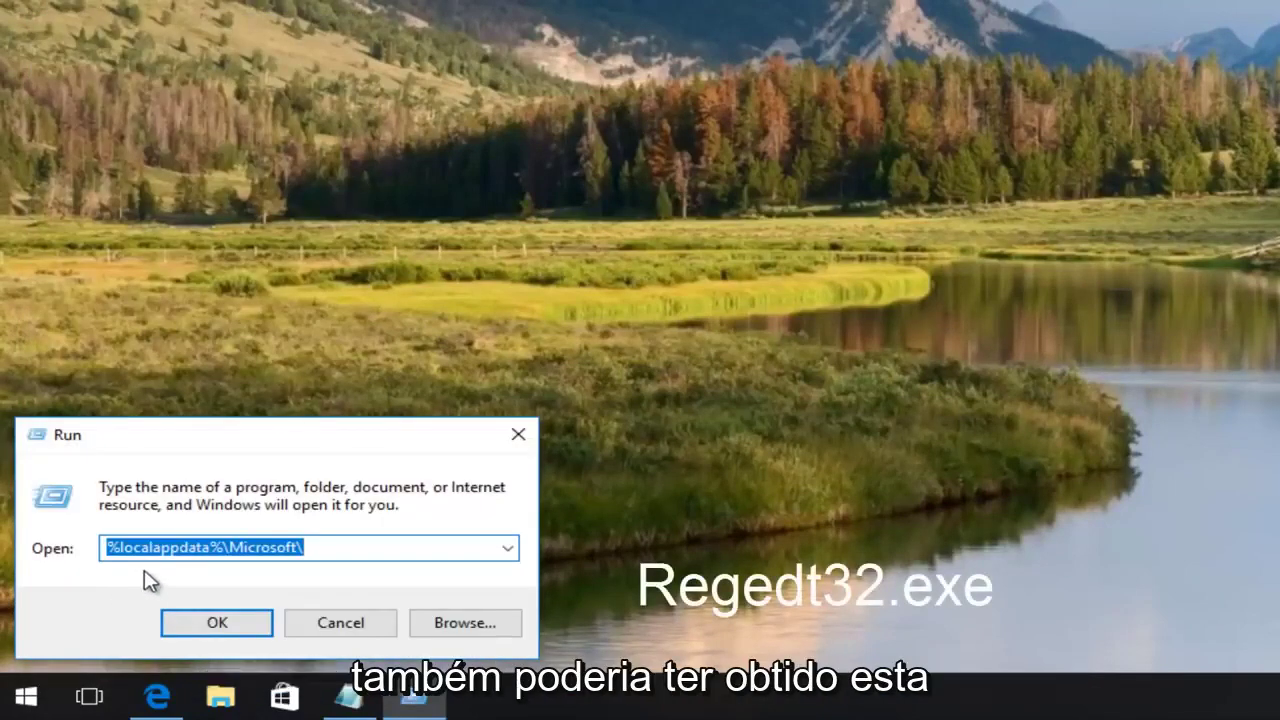
pyautogui.press('BackSpace')
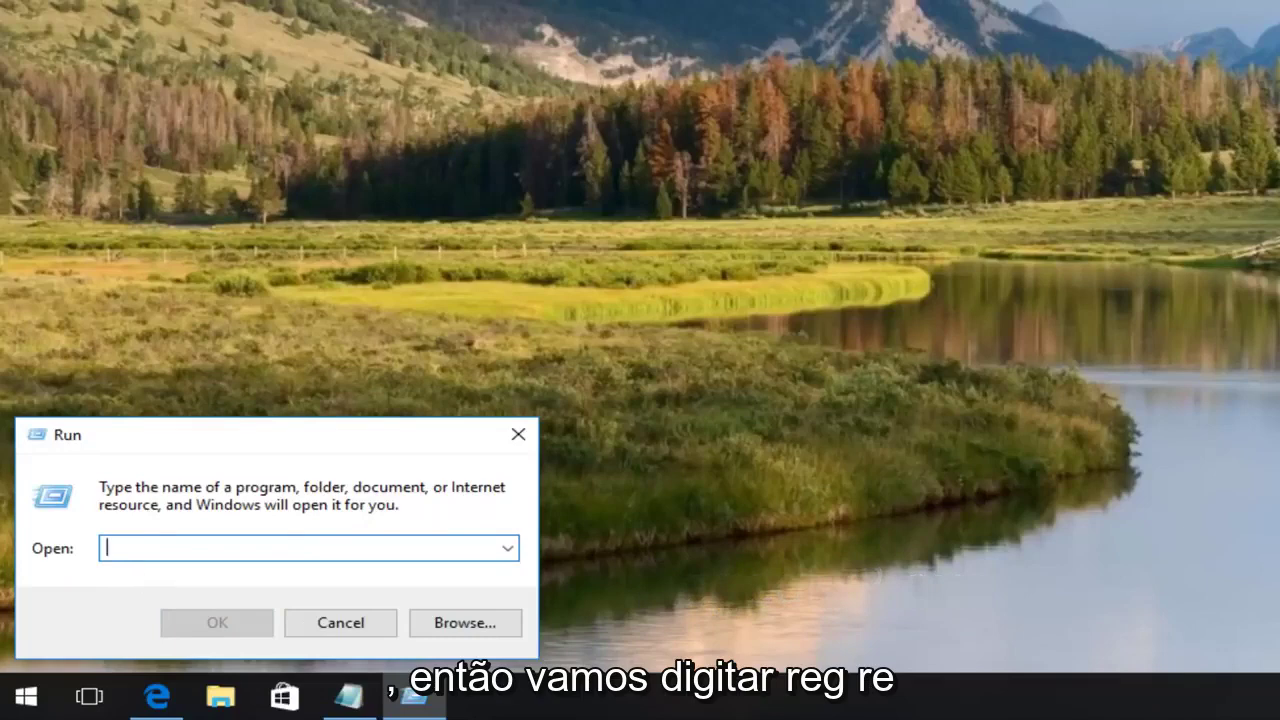
pyautogui.write('Reg')
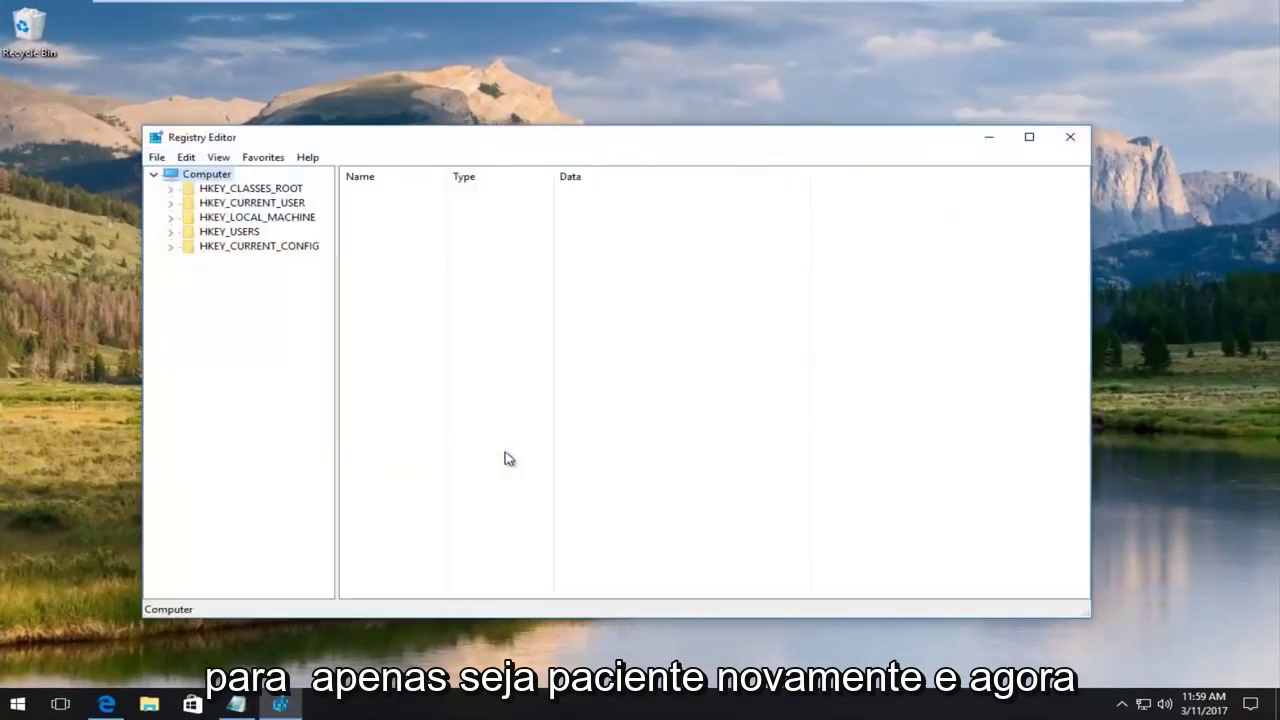
# Expand the registry tree down to HKEY_CURRENT_USER\Software\Classes.
pyautogui.moveTo(462, 148); pyautogui.dragTo(478, 131)
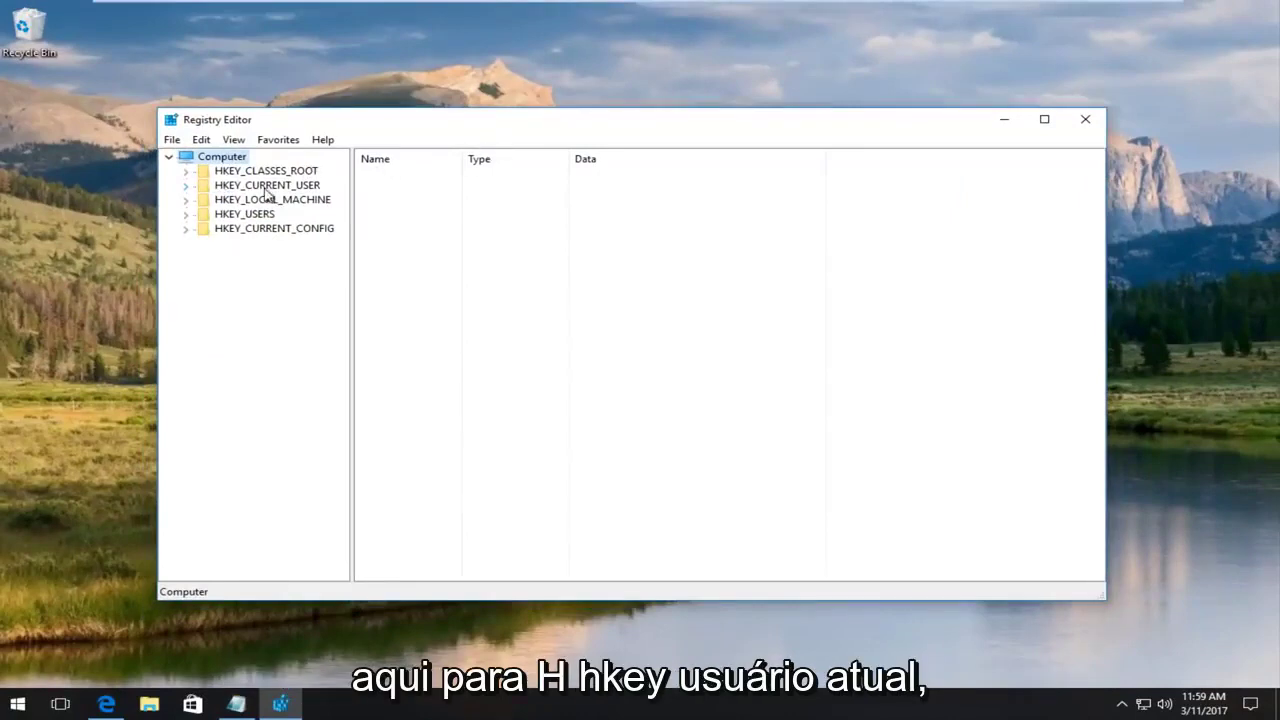
pyautogui.doubleClick(228, 188)
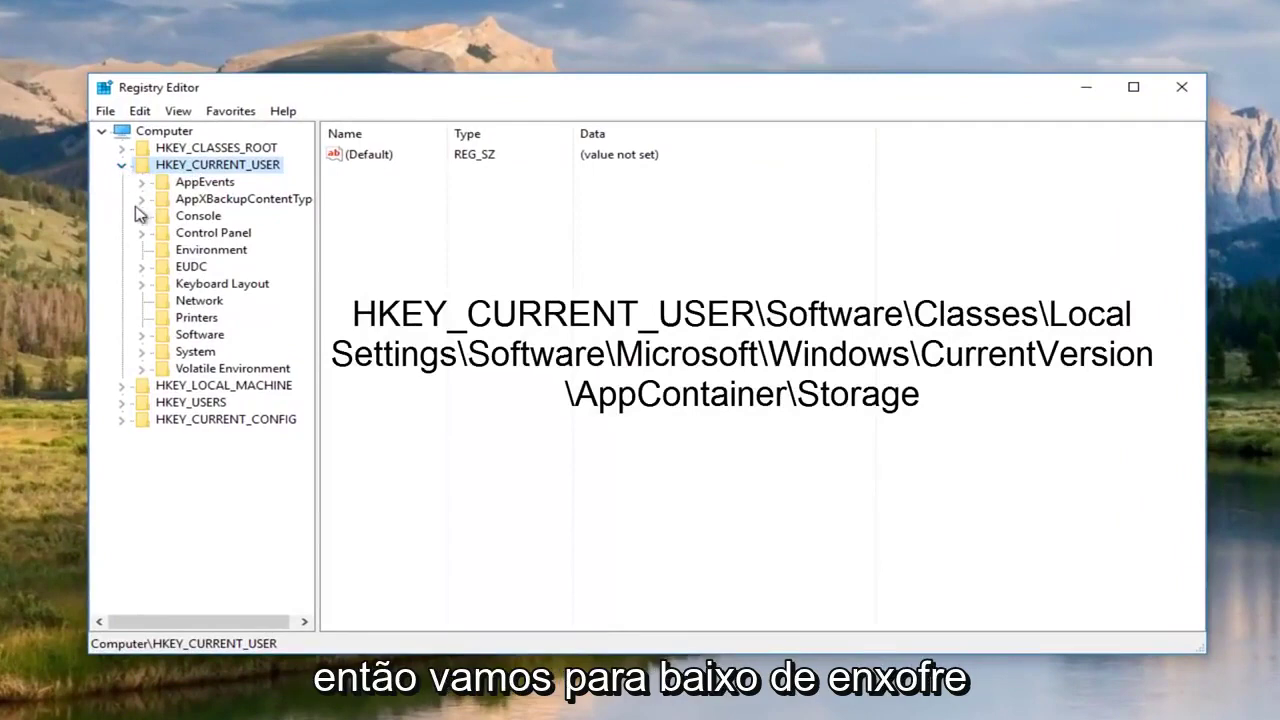
pyautogui.doubleClick(188, 337)
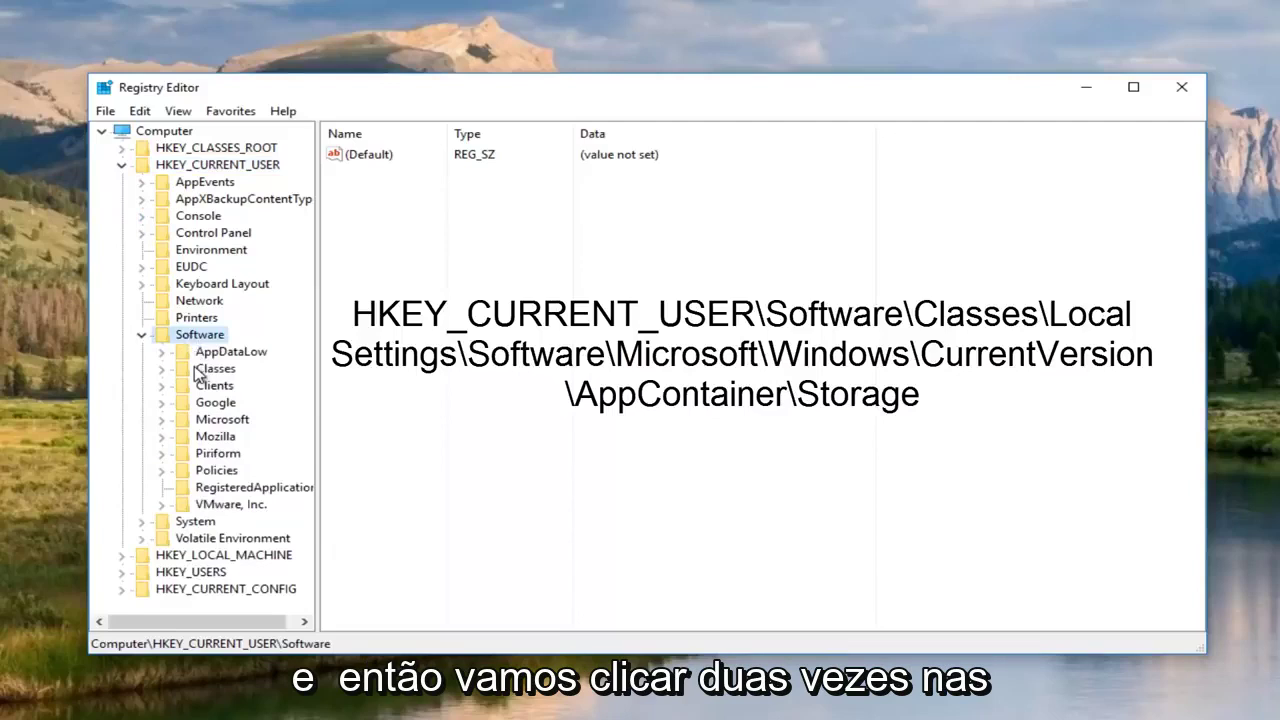
pyautogui.doubleClick(200, 372)
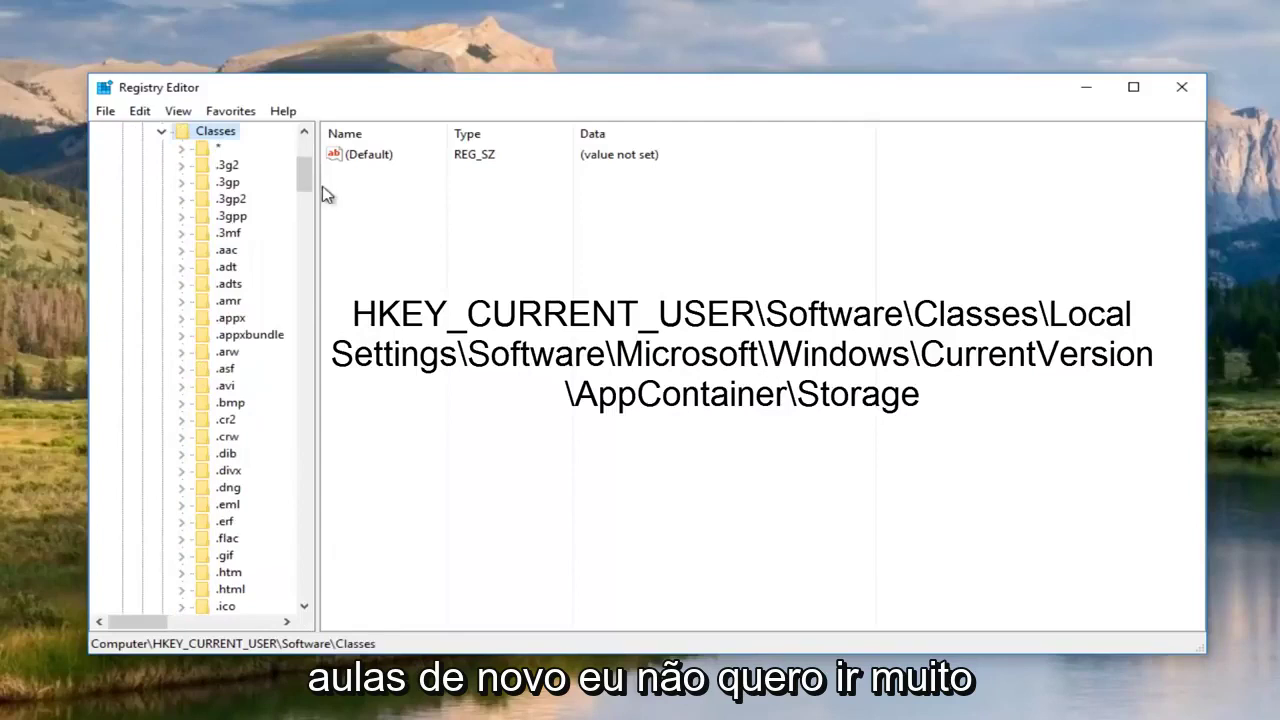
# Widen the registry key tree and expand the Local Settings key under Classes.
pyautogui.moveTo(321, 190); pyautogui.dragTo(440, 198)
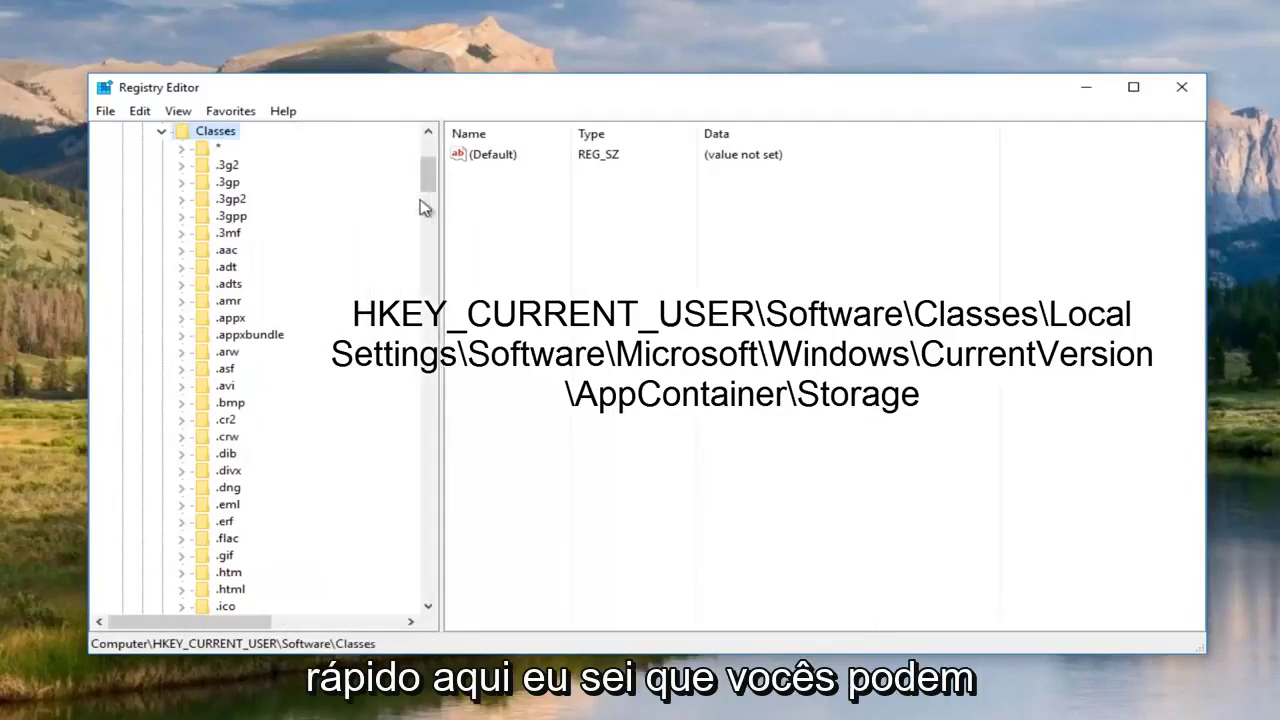
pyautogui.scroll(5, 285, 278)
pyautogui.scroll(-3, 283, 286)
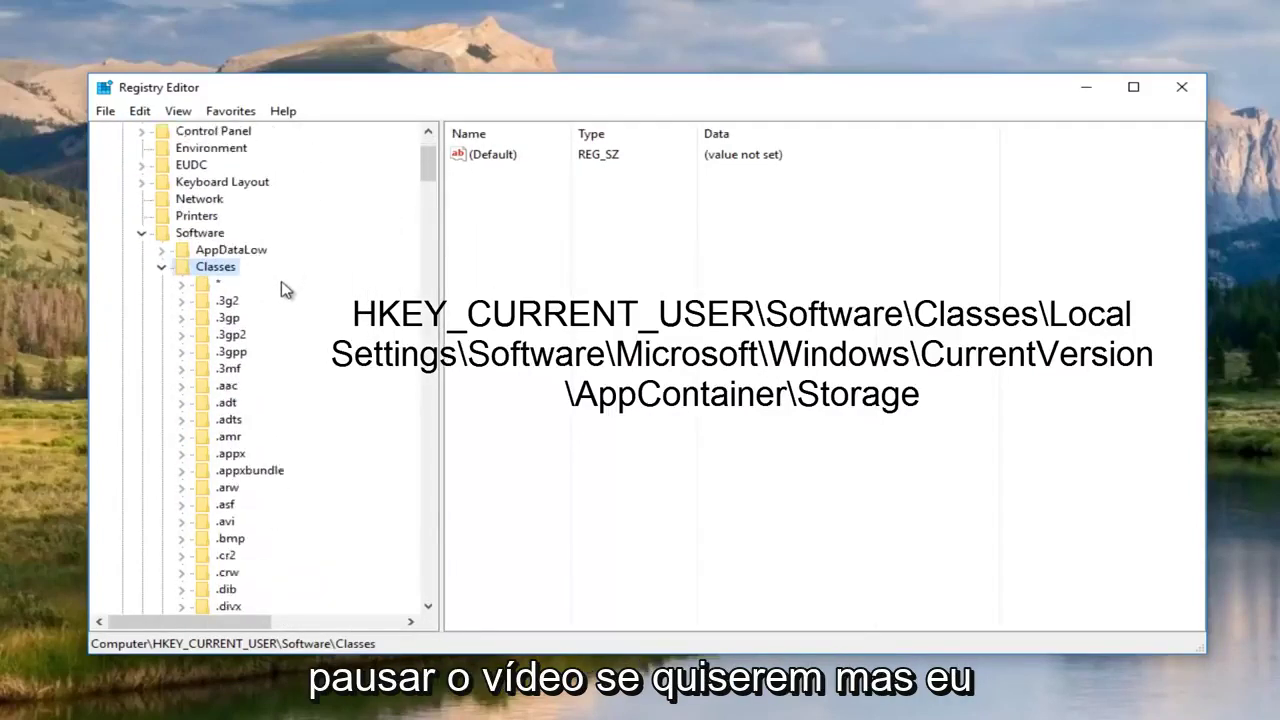
pyautogui.scroll(-1, 284, 291)
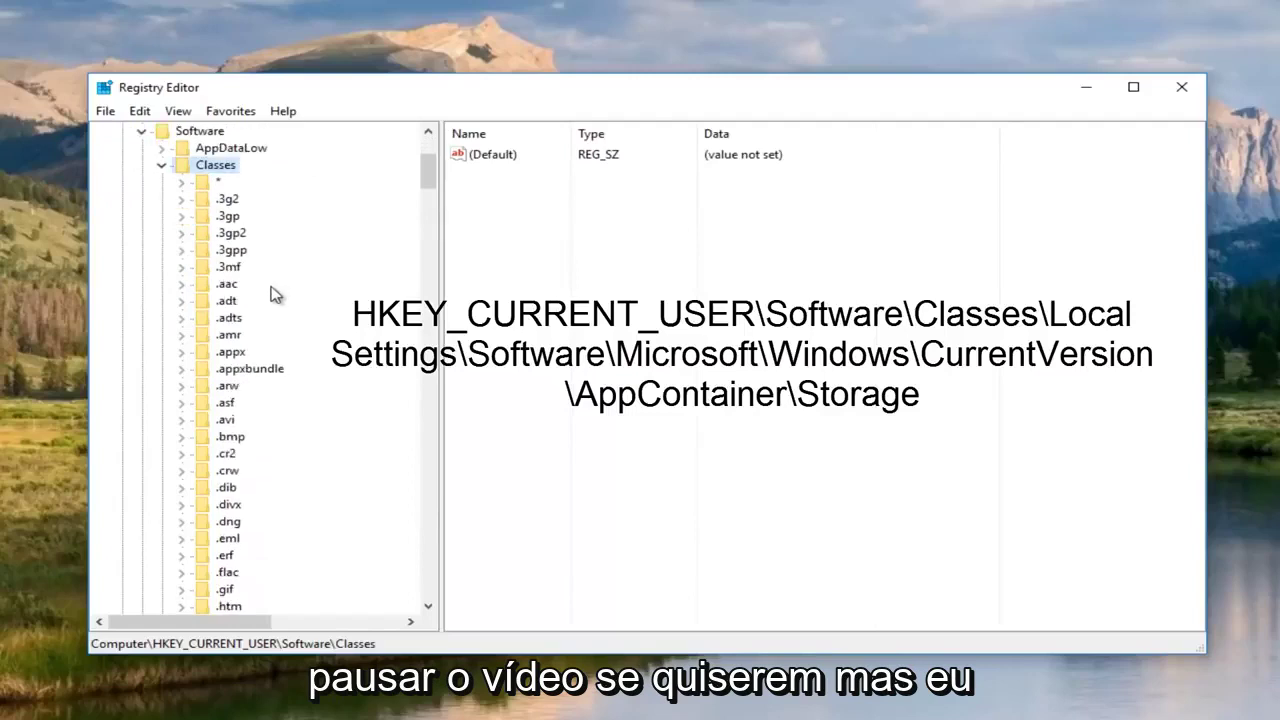
pyautogui.scroll(-1, 272, 290)
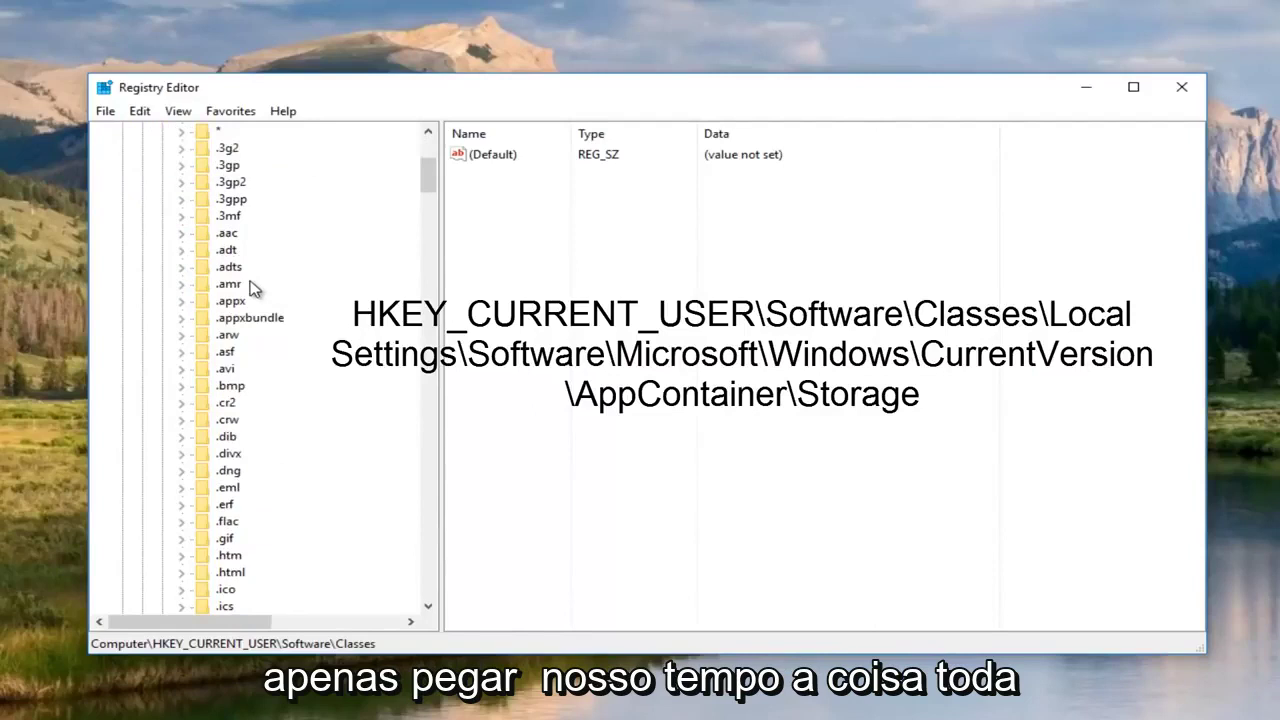
pyautogui.scroll(-5, 253, 289)
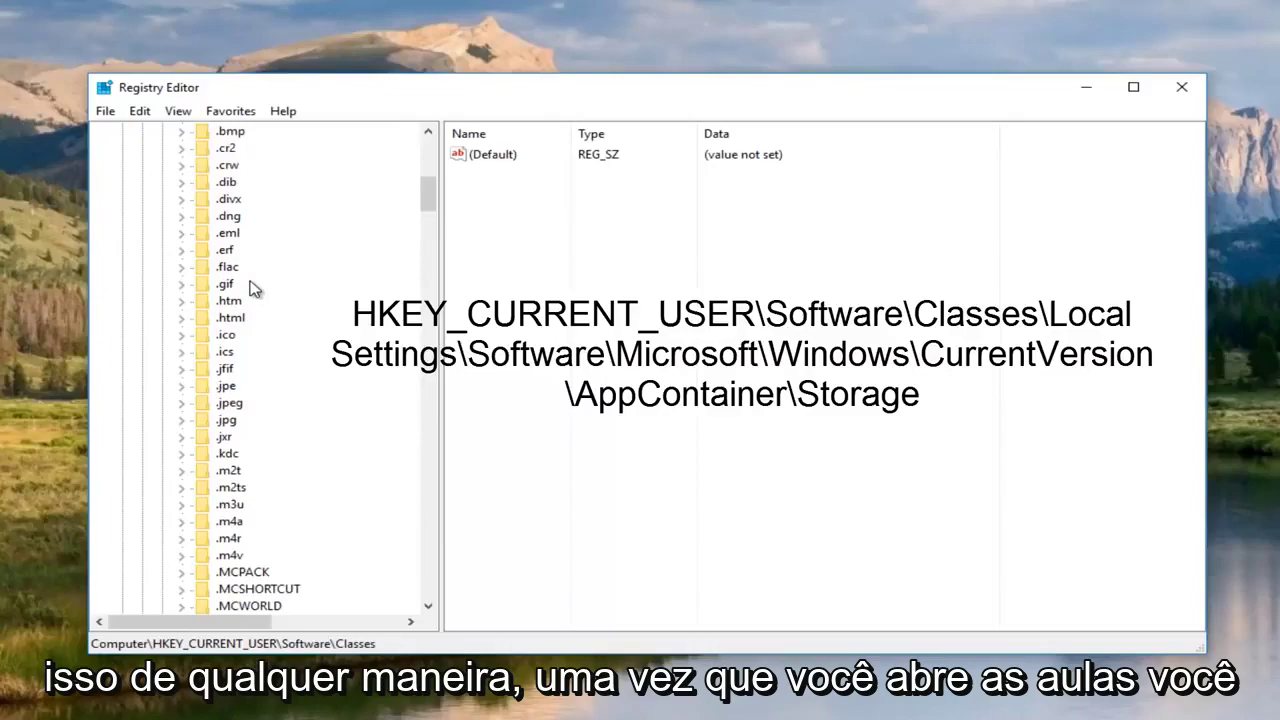
pyautogui.scroll(-10, 253, 289)
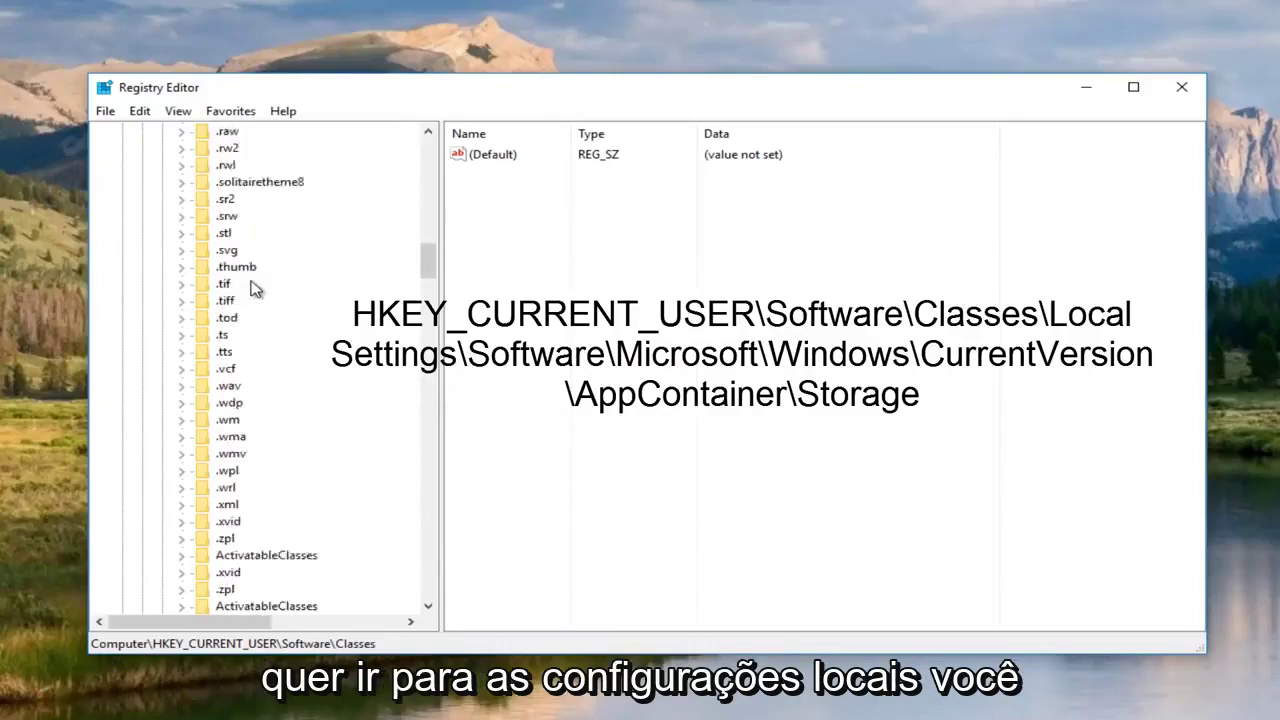
pyautogui.scroll(-20, 252, 288)
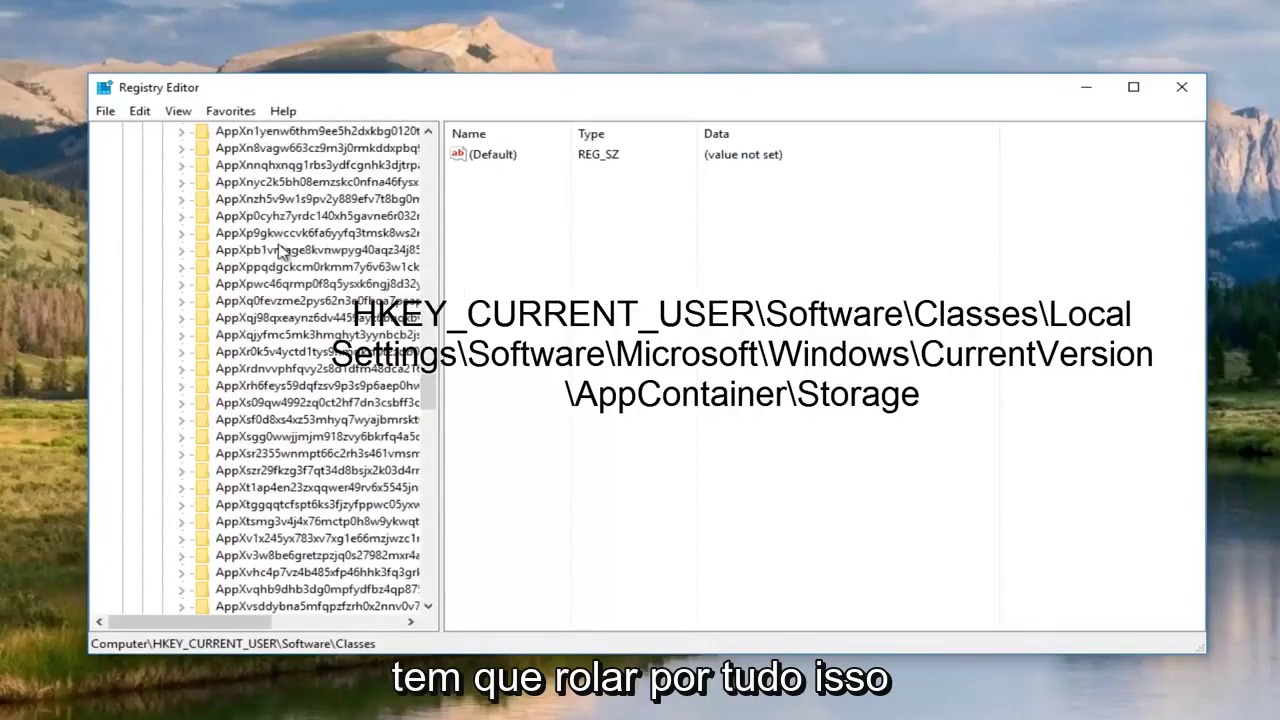
pyautogui.scroll(-20, 282, 250)
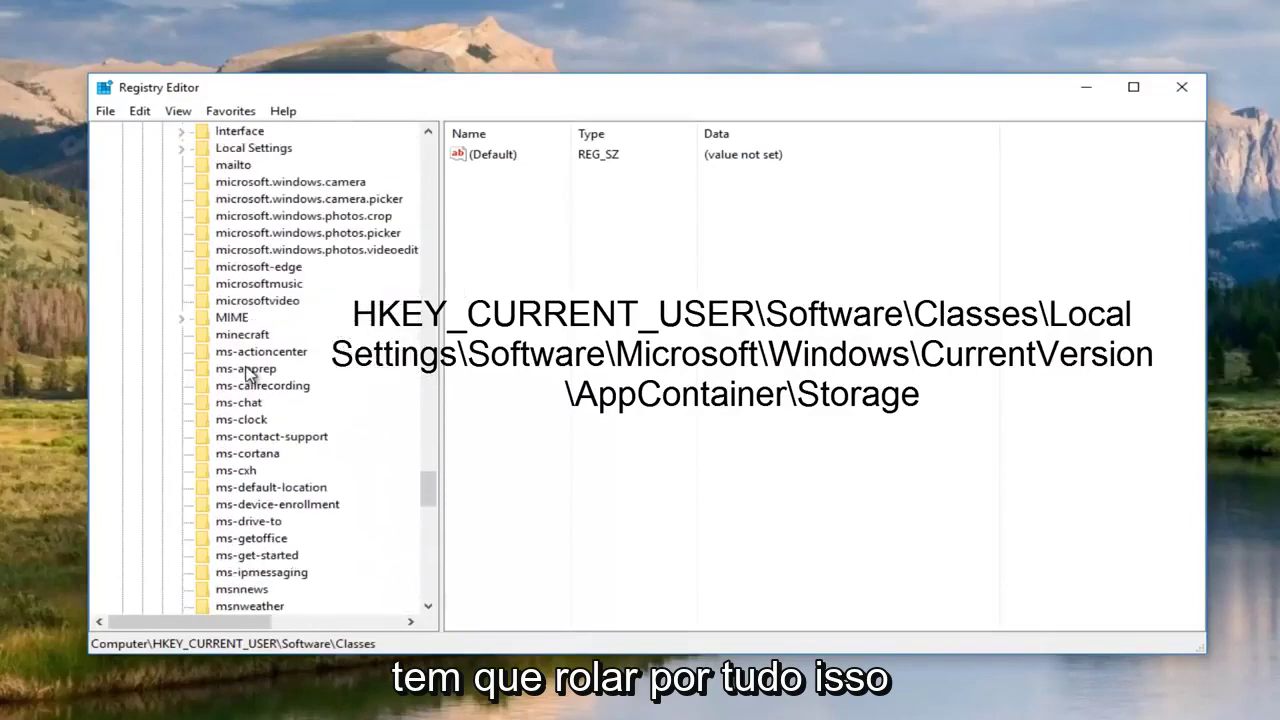
pyautogui.scroll(-2, 248, 372)
pyautogui.scroll(6, 258, 350)
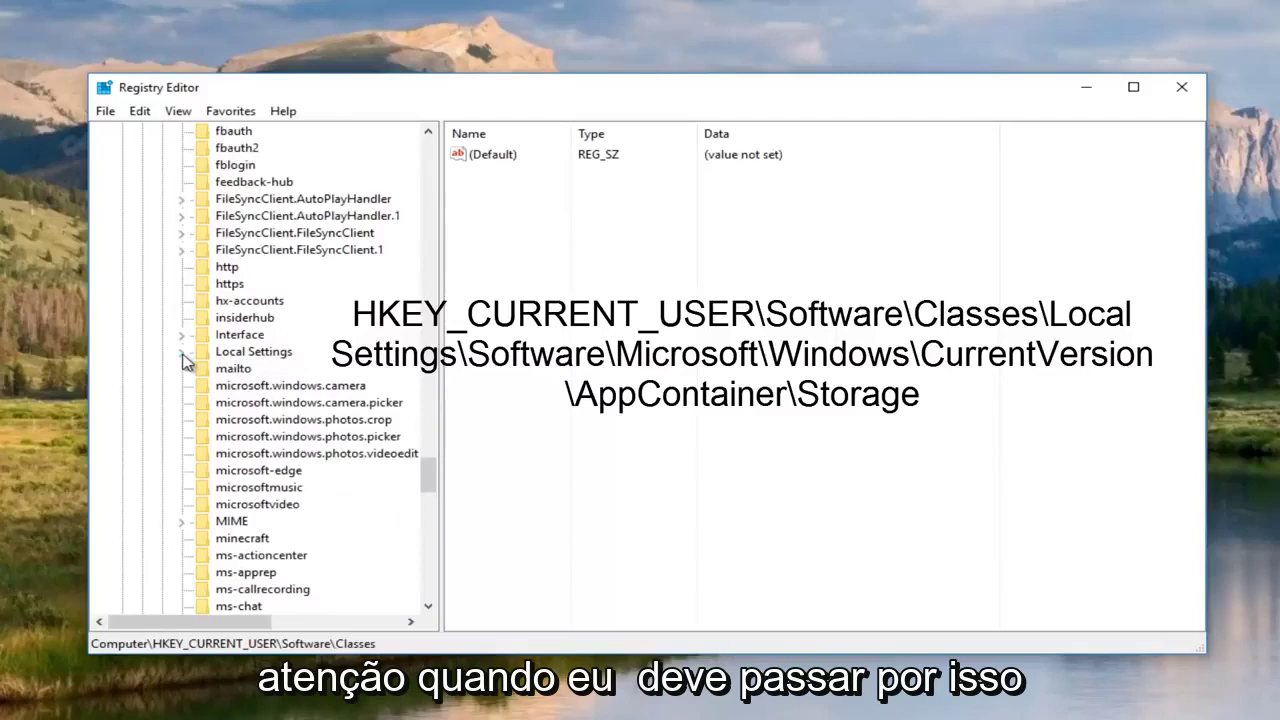
pyautogui.doubleClick(270, 355)
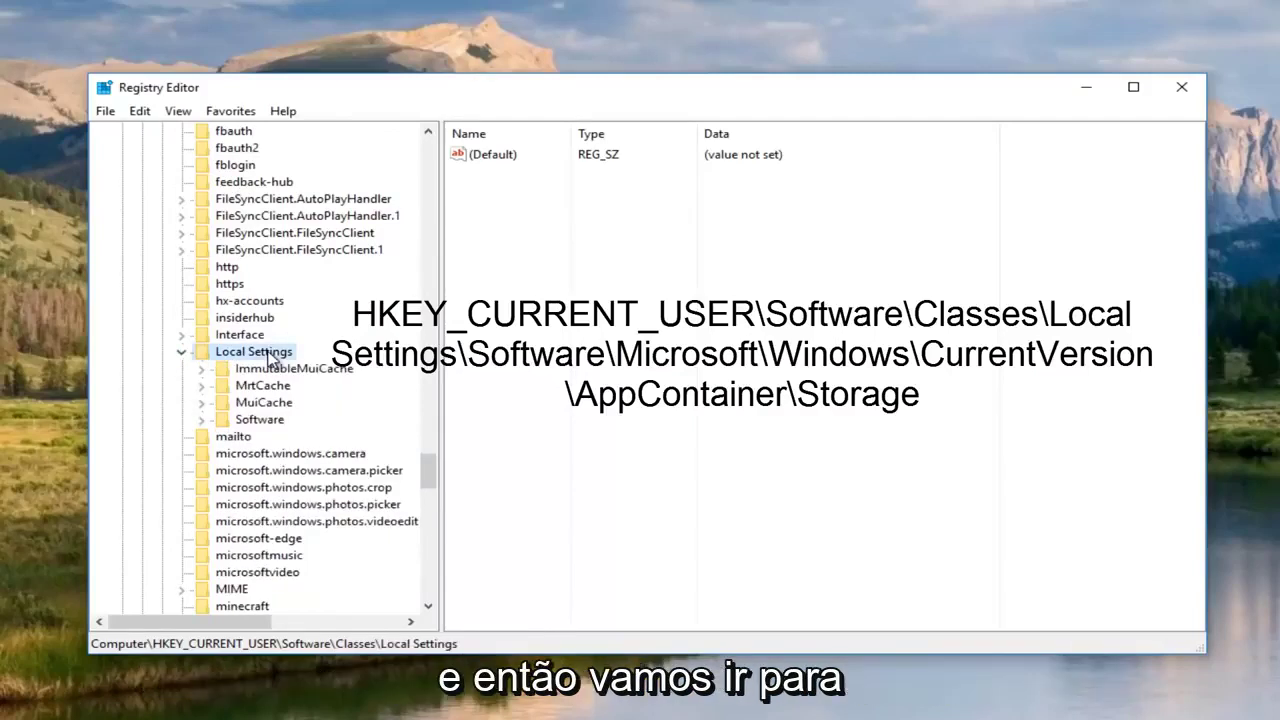
# Expand Software\Microsoft\Windows\CurrentVersion\AppContainer\Storage under the Local Settings key.
pyautogui.doubleClick(247, 422)
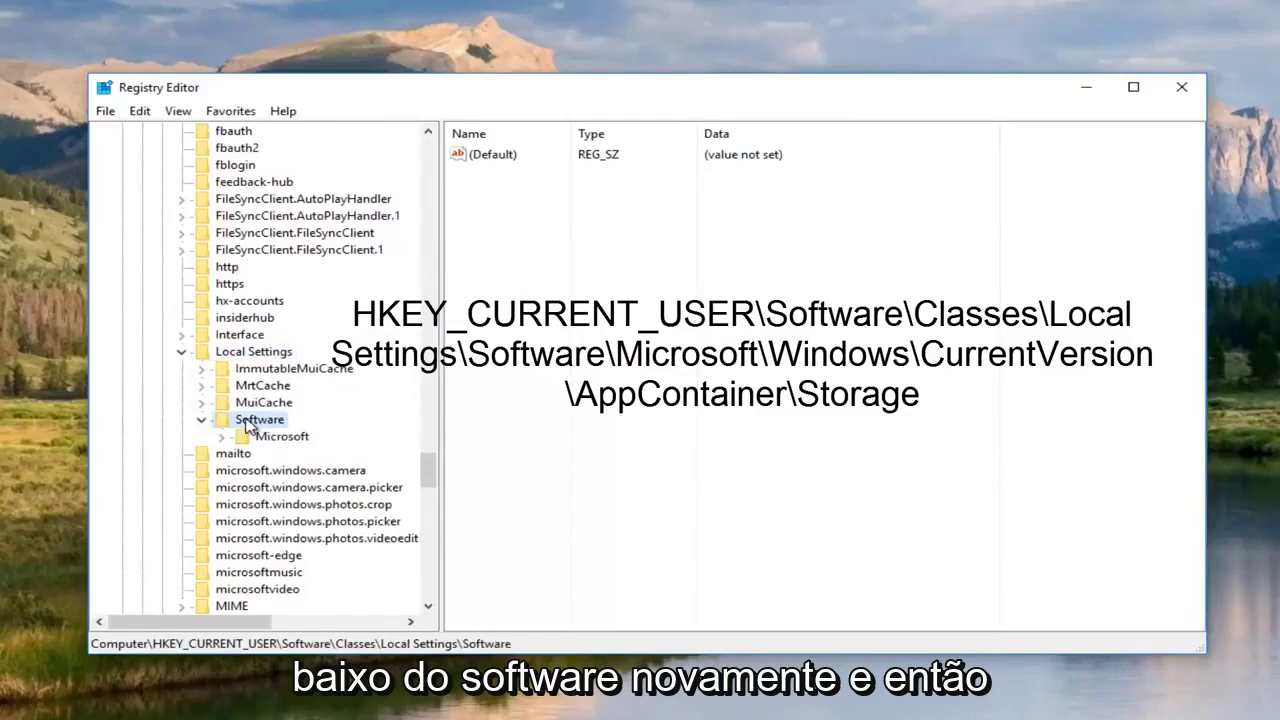
pyautogui.doubleClick(260, 438)
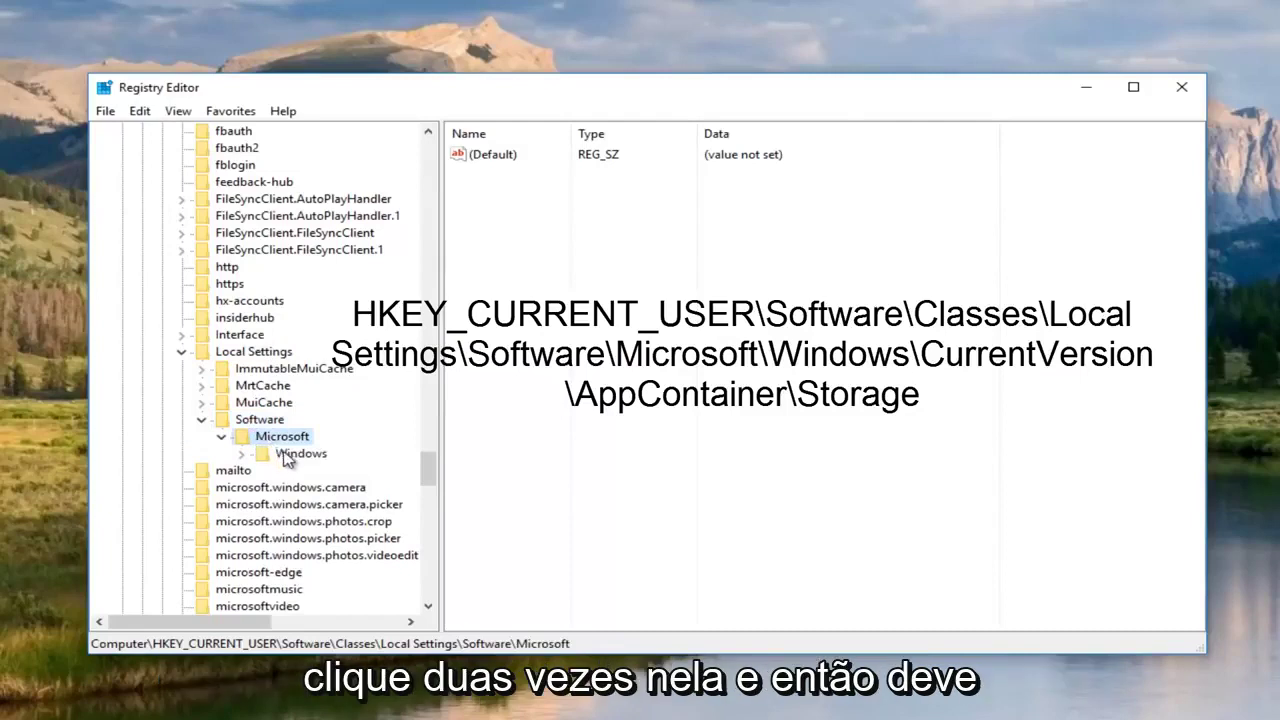
pyautogui.doubleClick(300, 454)
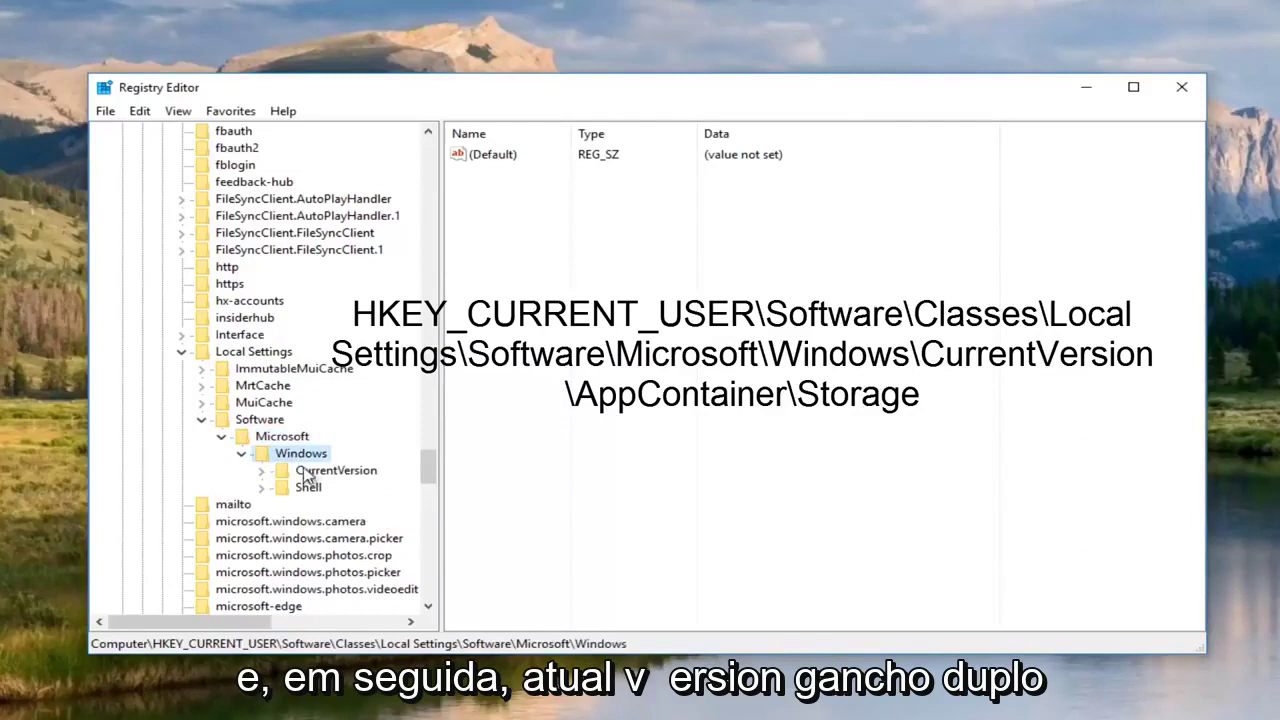
pyautogui.doubleClick(330, 471)
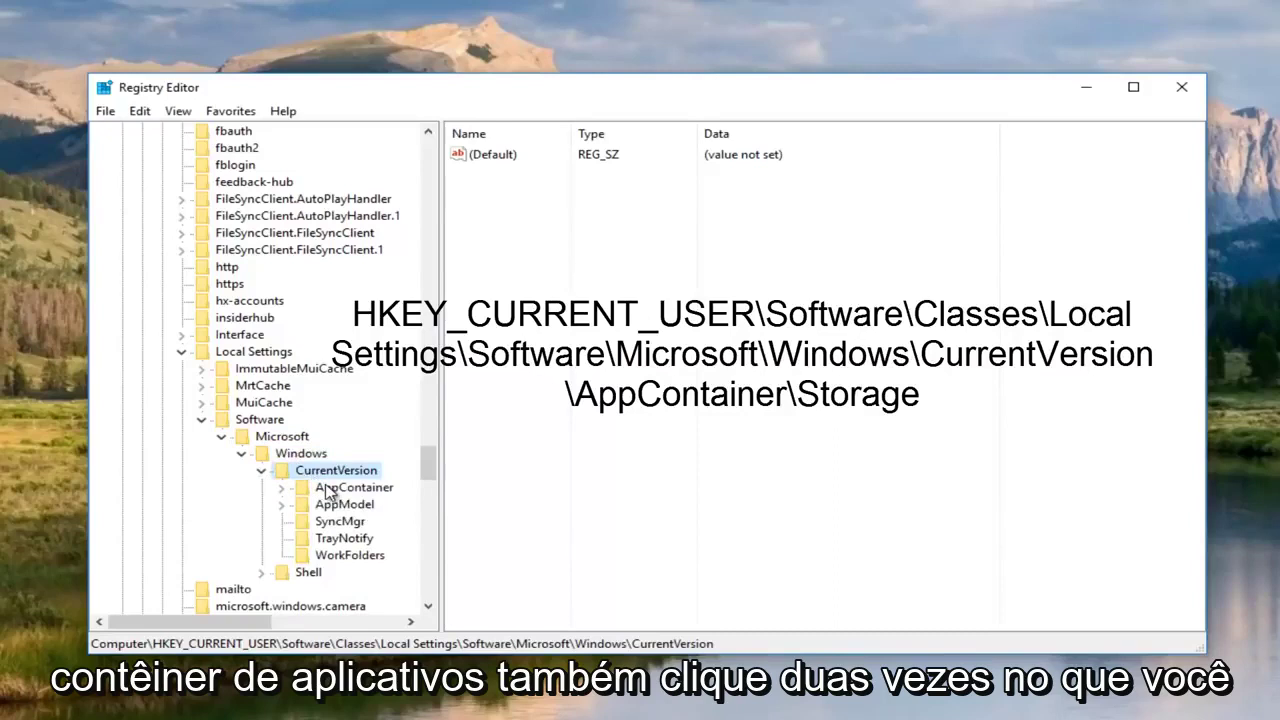
pyautogui.doubleClick(329, 488)
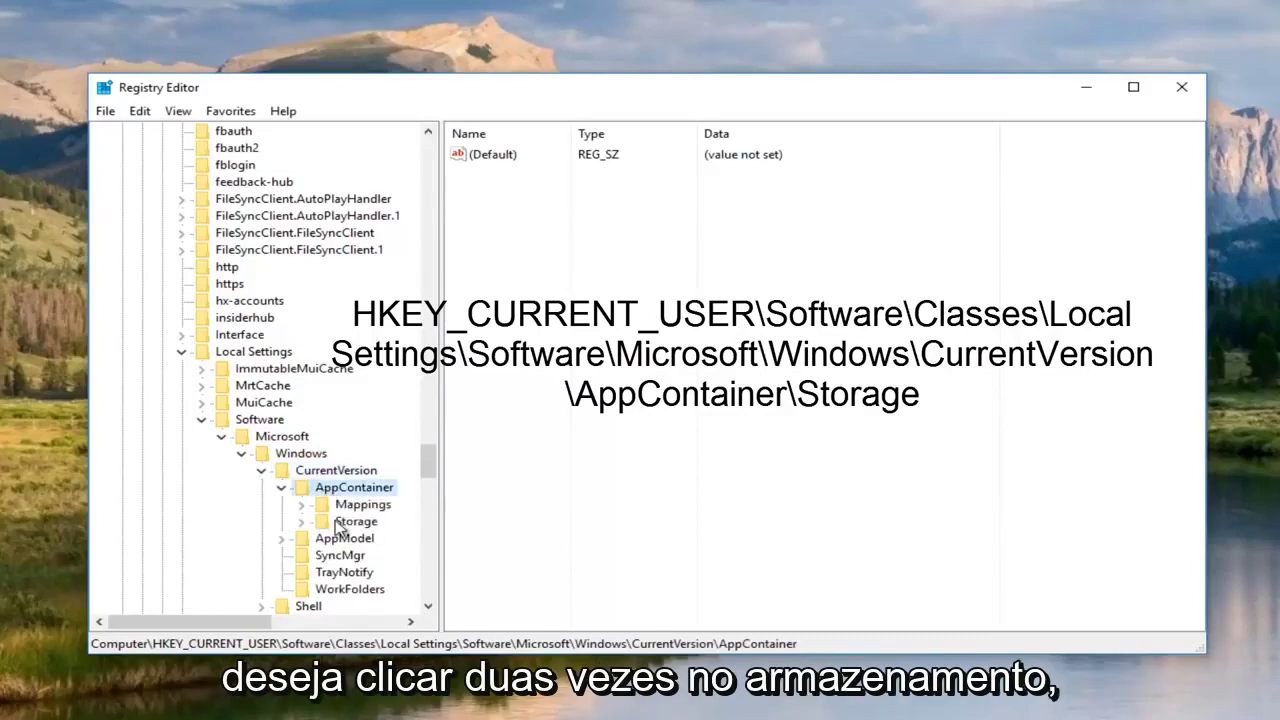
pyautogui.click(338, 522)
pyautogui.doubleClick(338, 521)
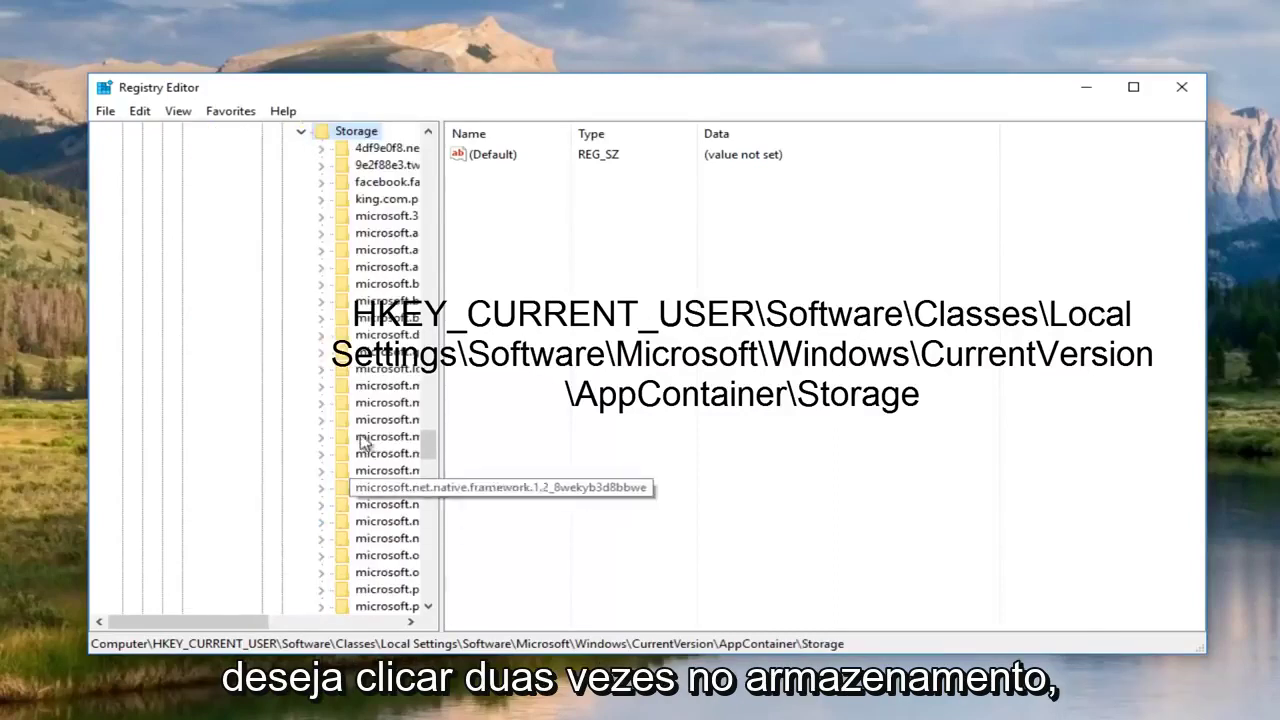
# Widen the key tree and look through the Storage subkeys for winstore_cw5n1h2txyewy.
pyautogui.moveTo(441, 288); pyautogui.dragTo(766, 266)
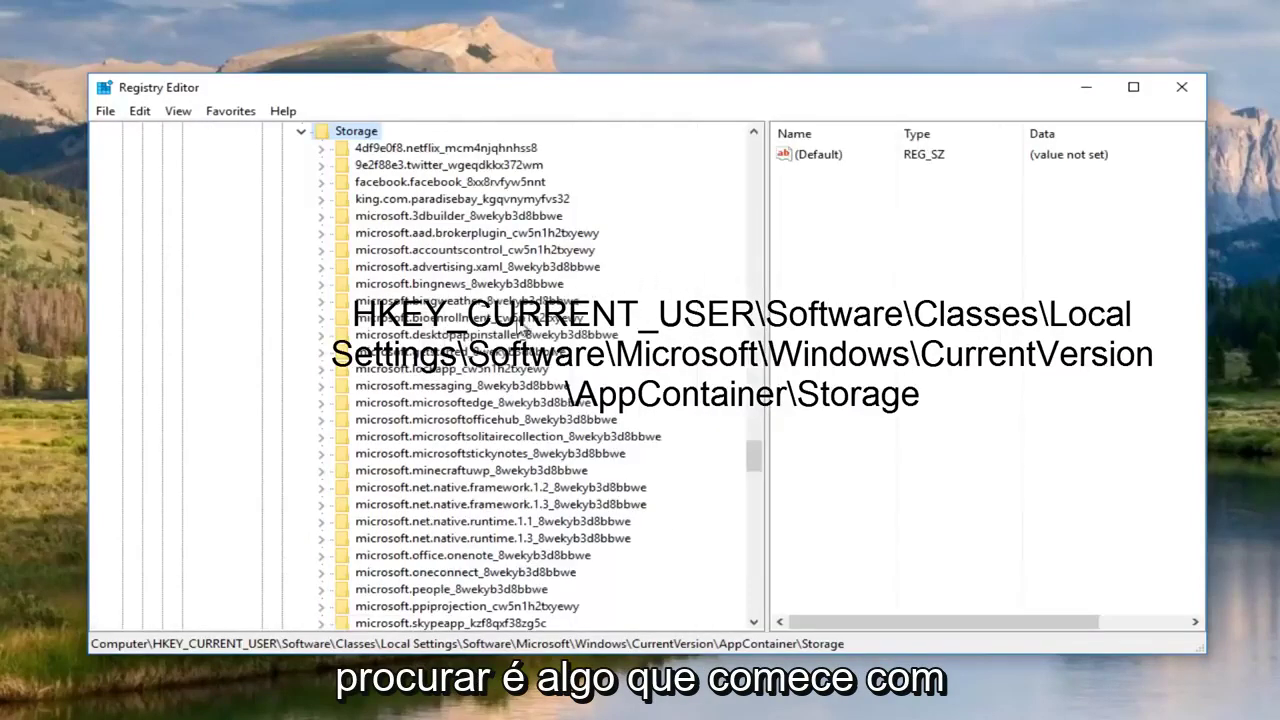
pyautogui.scroll(-6, 518, 325)
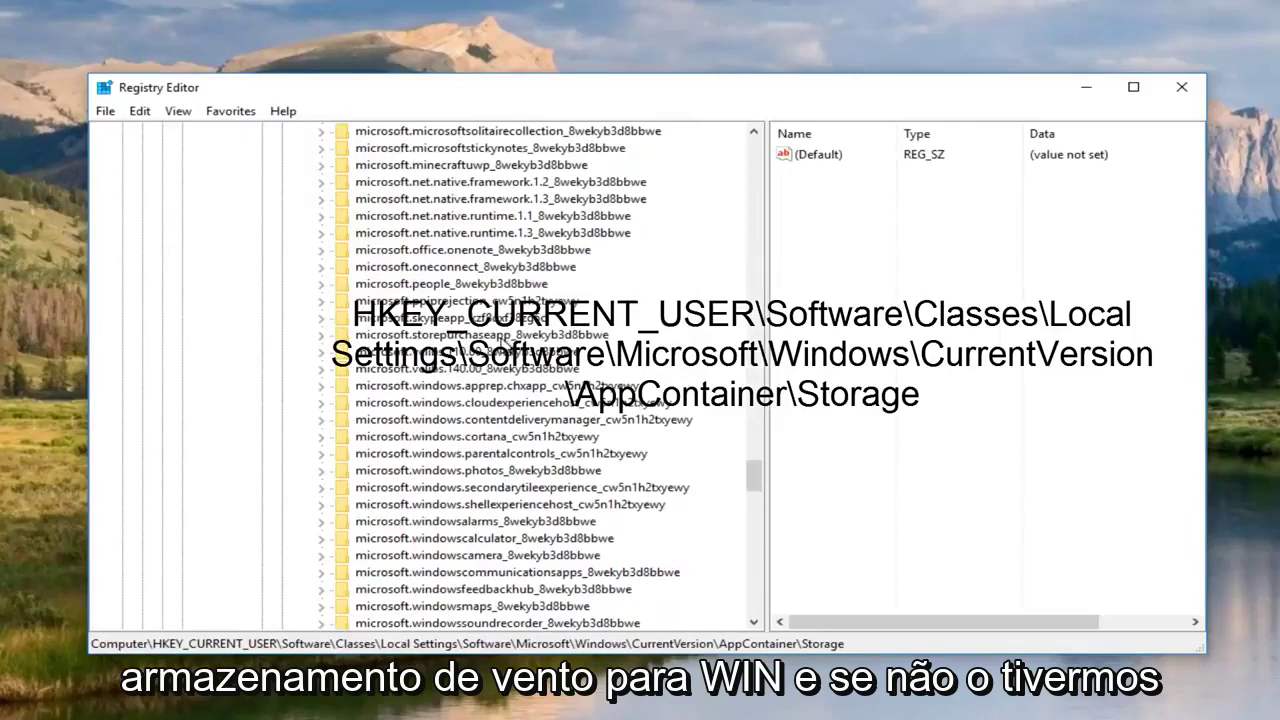
pyautogui.scroll(-9, 498, 343)
pyautogui.scroll(3, 495, 347)
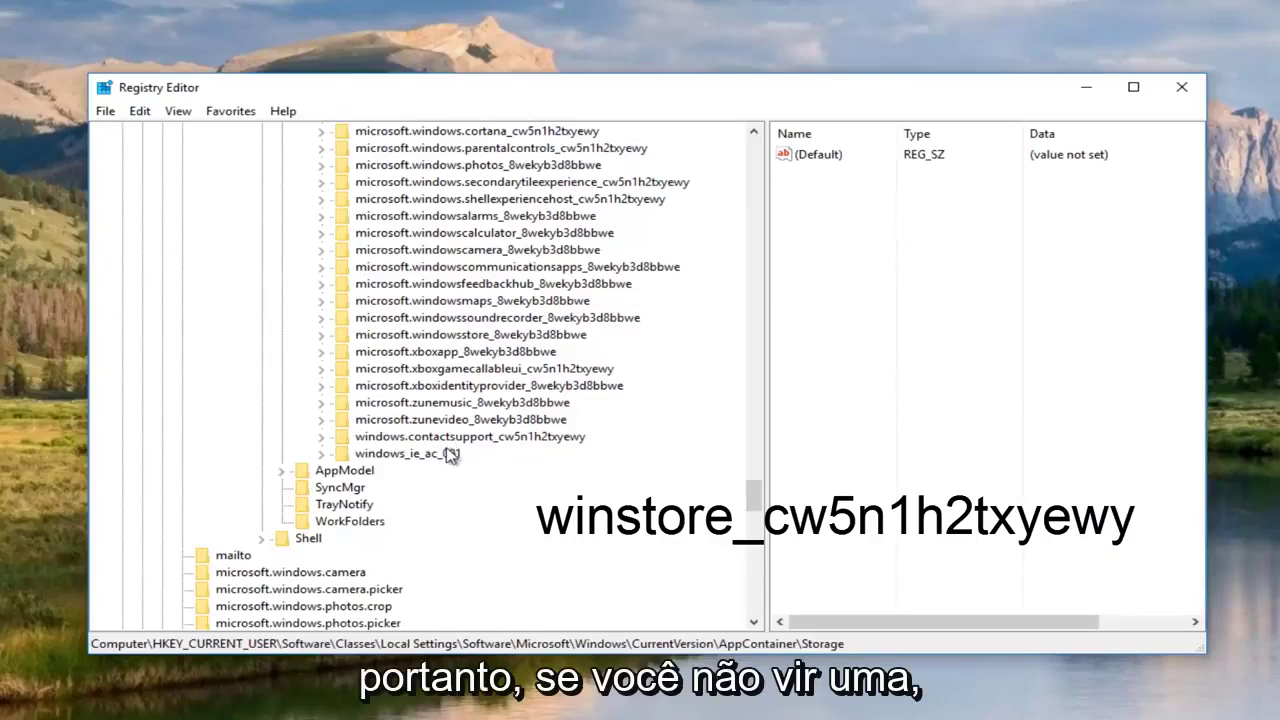
# Create a new key under the AppContainer\Storage key.
pyautogui.scroll(8, 405, 424)
pyautogui.scroll(9, 405, 424)
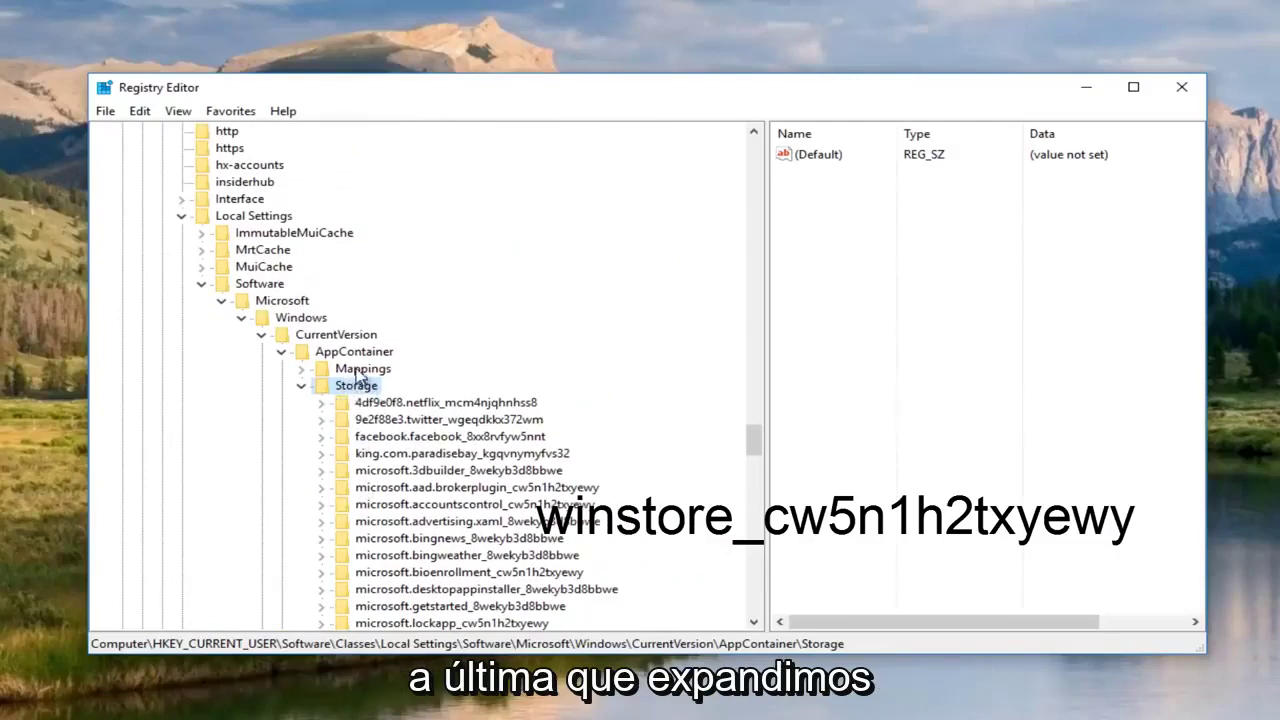
pyautogui.rightClick(360, 388)
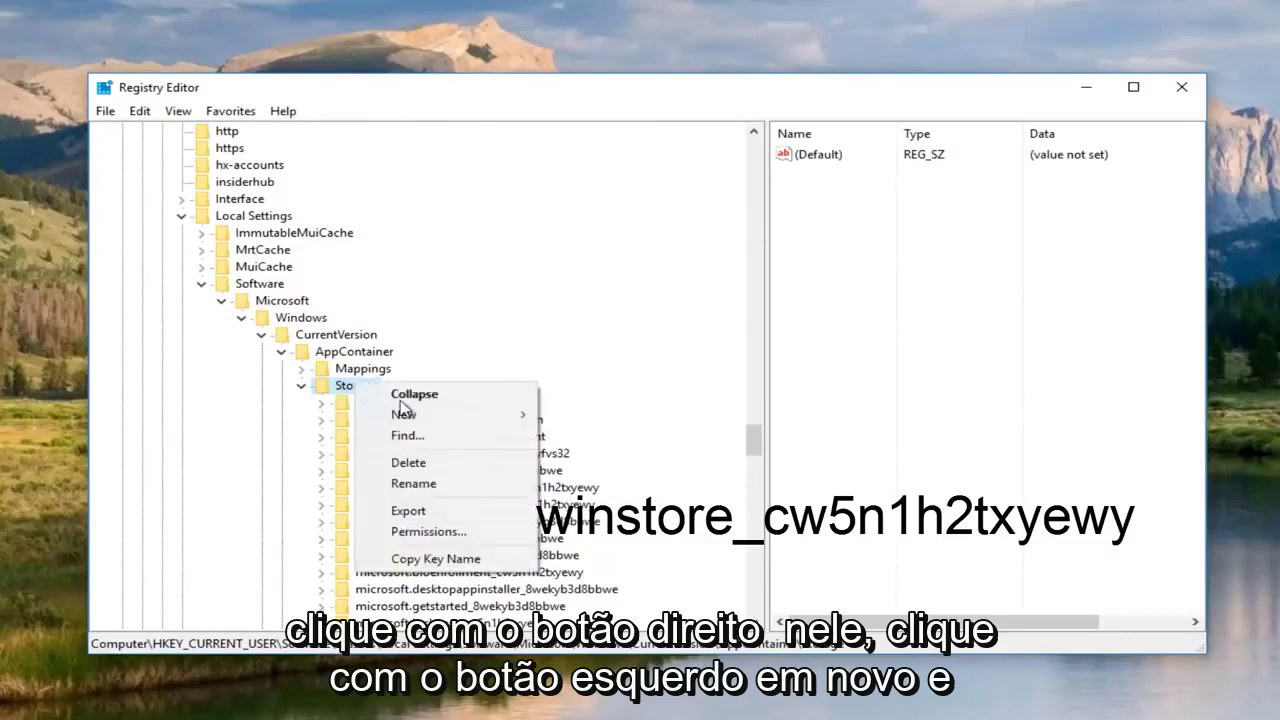
pyautogui.moveTo(432, 425)
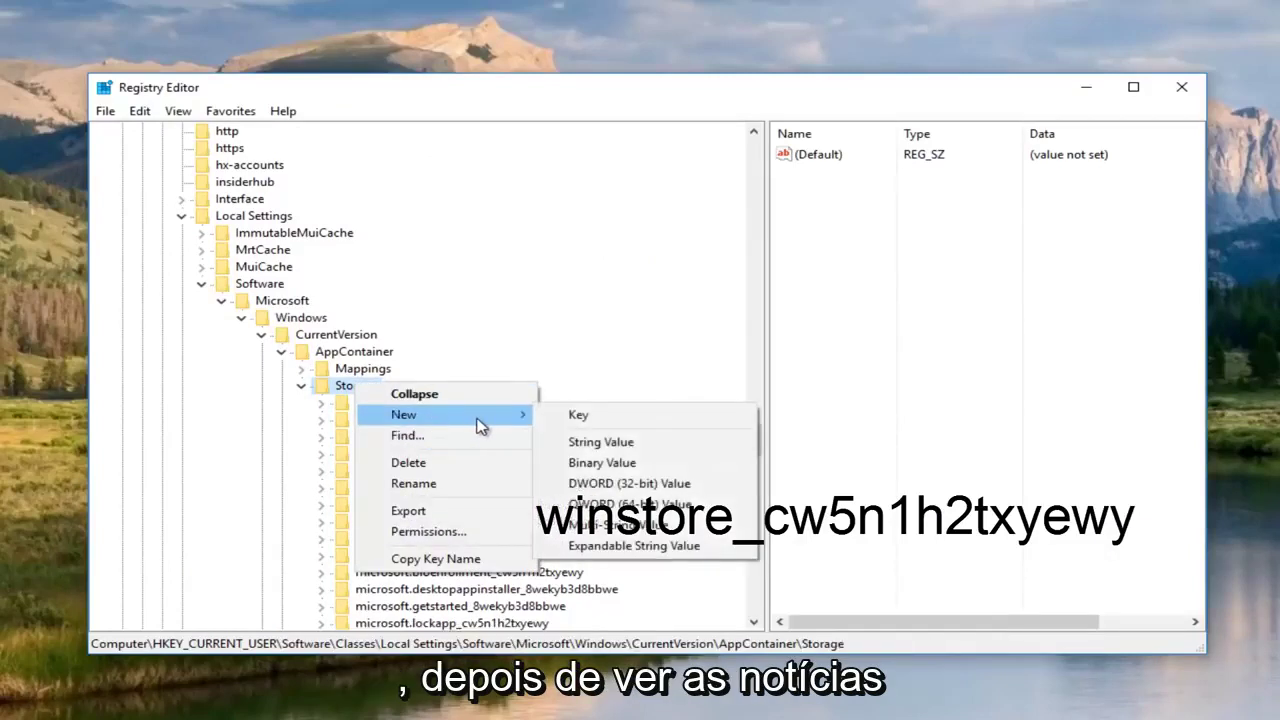
pyautogui.click(604, 421)
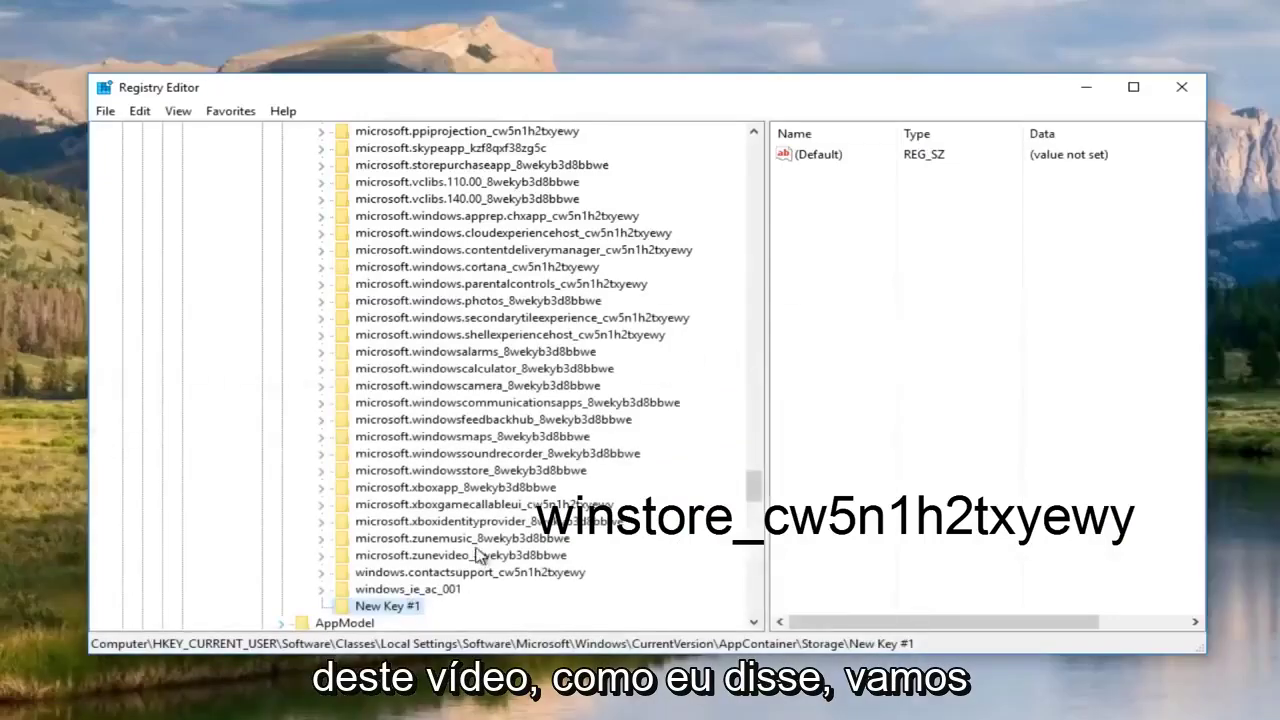
# Rename the new Storage subkey to winstore_cw5n1h2txyewy and close the Registry Editor.
pyautogui.scroll(-2, 430, 535)
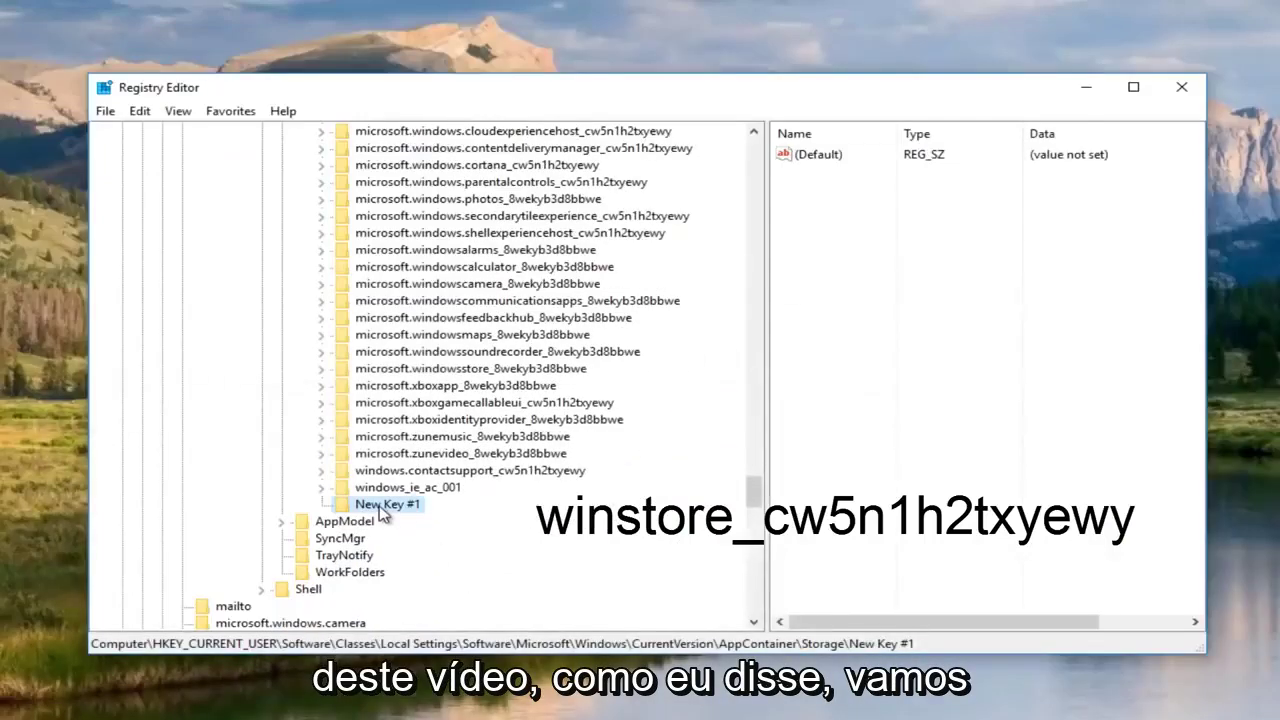
pyautogui.rightClick(382, 506)
pyautogui.click(436, 610)
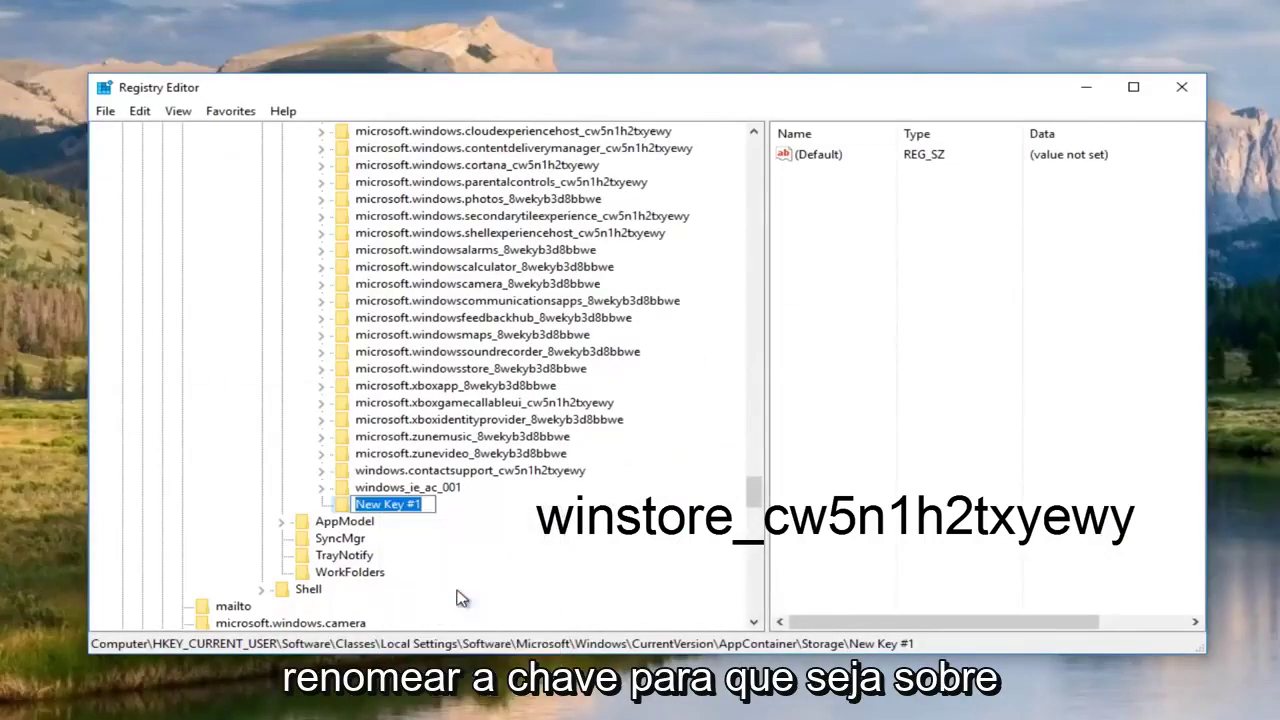
pyautogui.hotkey('ctrl', 'v')
pyautogui.click(597, 515)
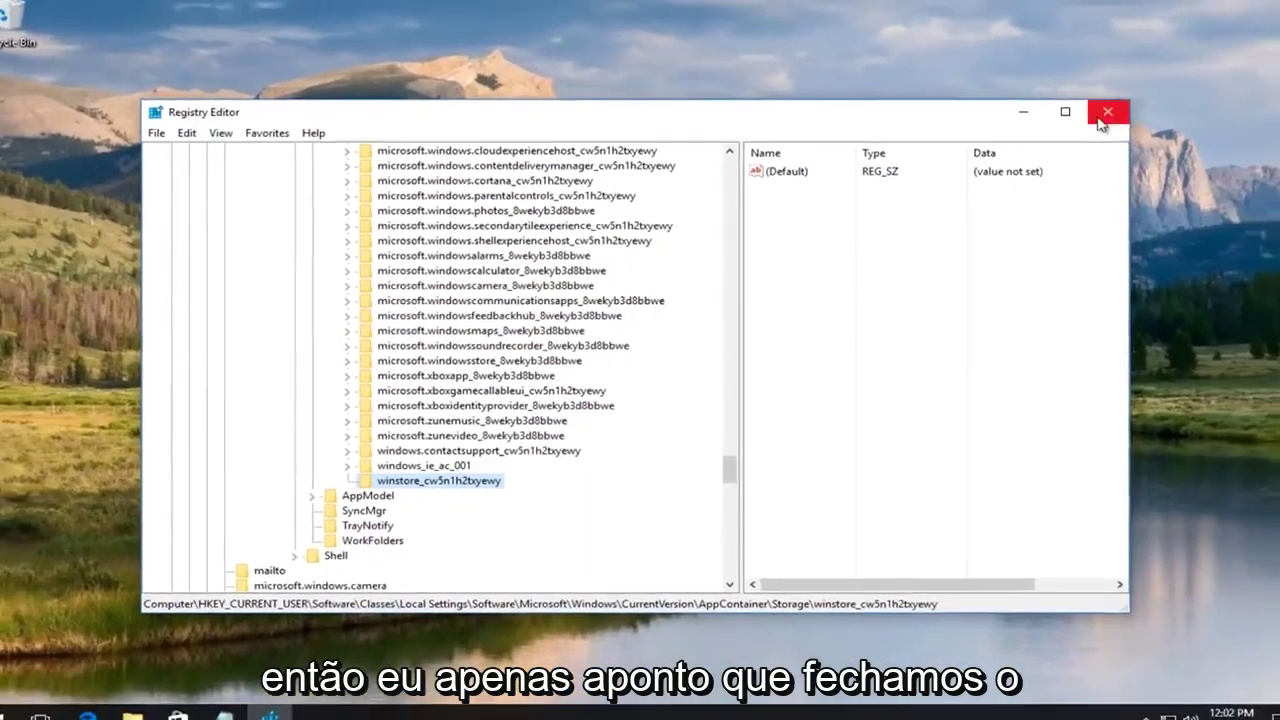
pyautogui.click(1181, 87)
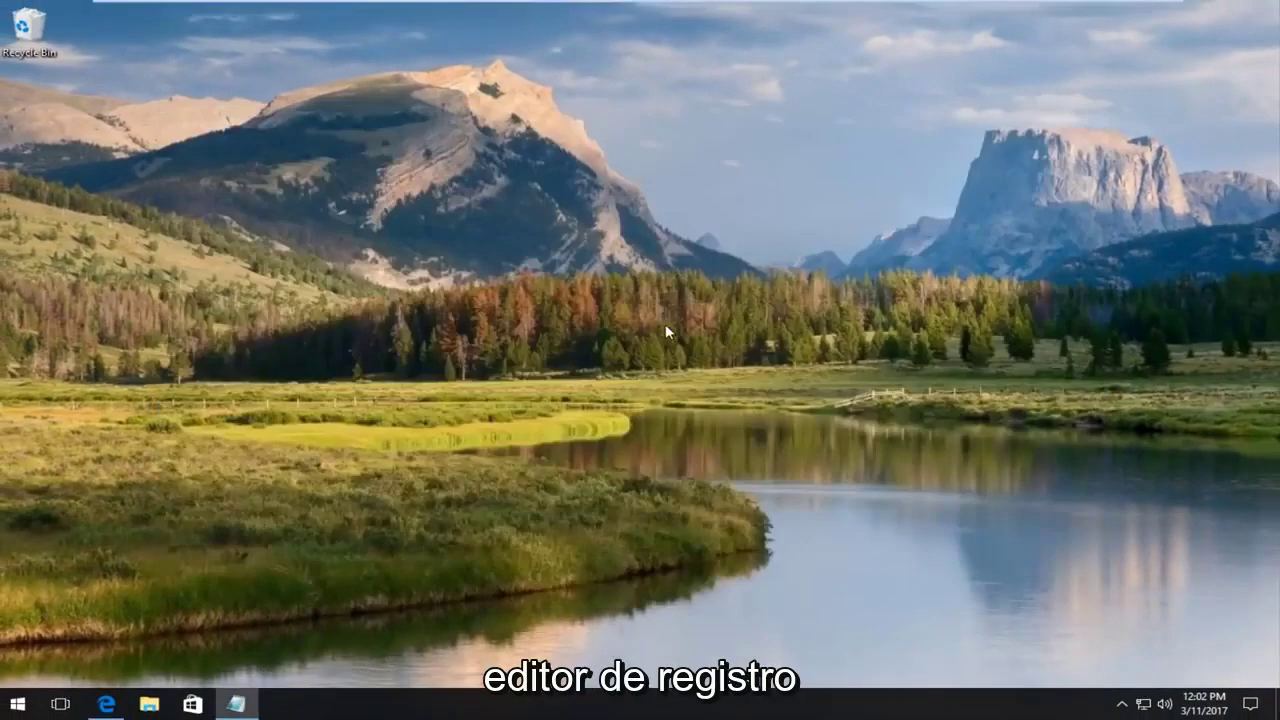
# Switch to Microsoft Edge, maximize its window, and look over the tools offered on the helgeklein.com/download page.
pyautogui.click(108, 705)
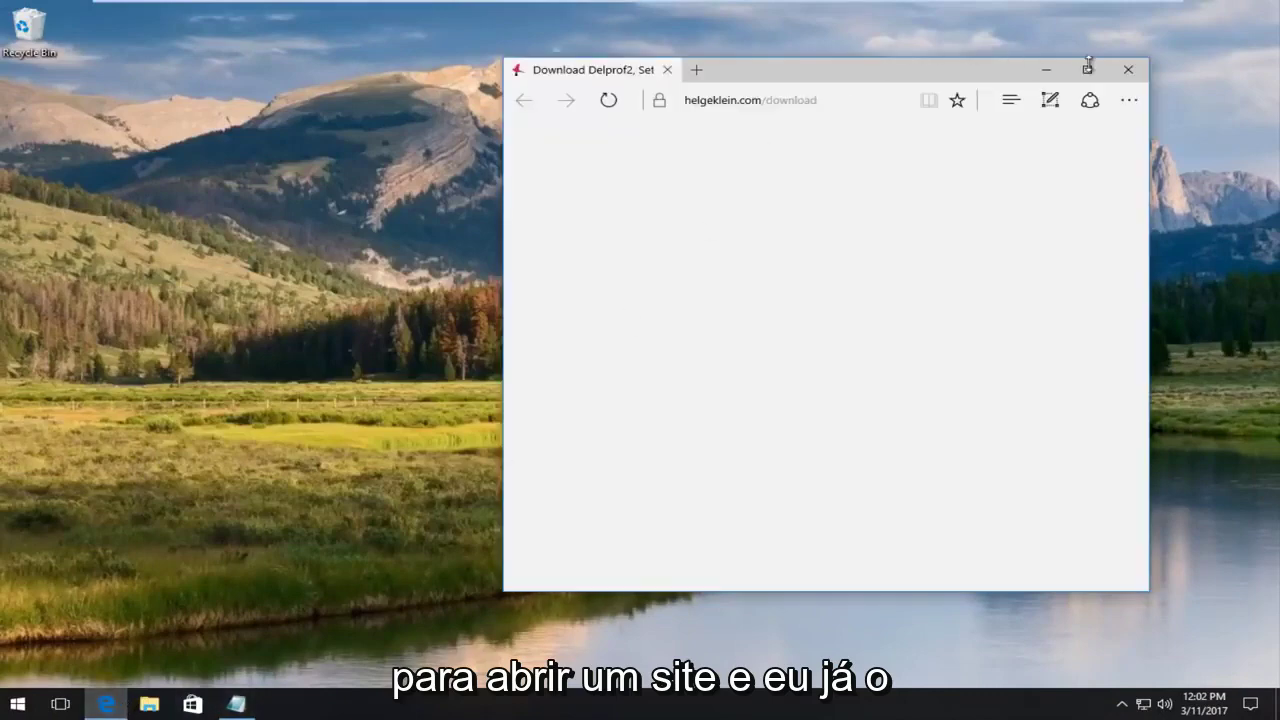
pyautogui.click(1087, 68)
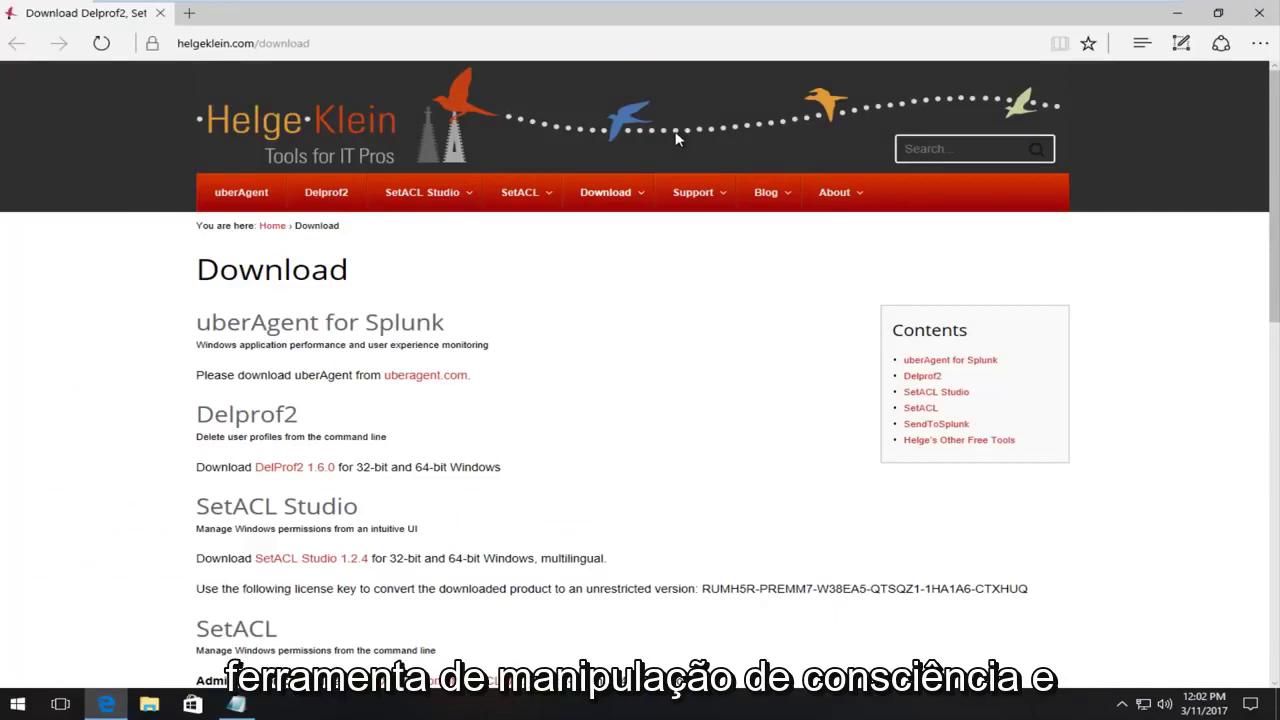
pyautogui.scroll(-1, 559, 327)
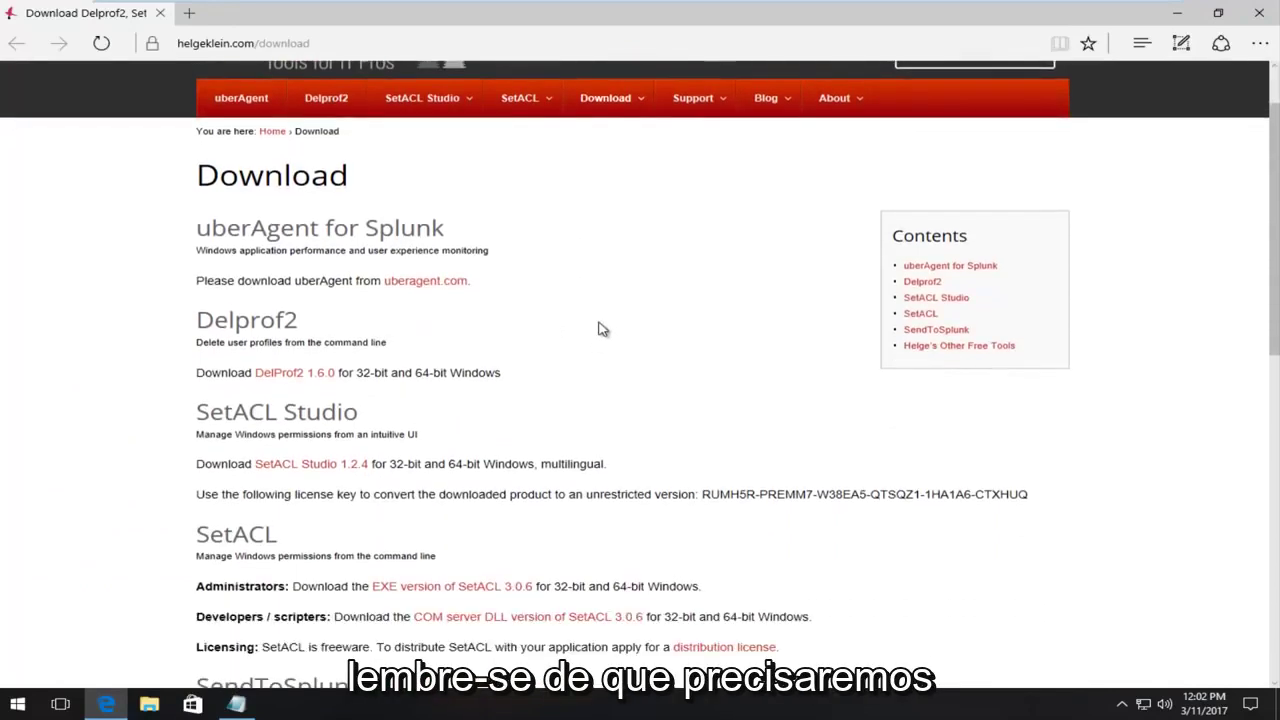
pyautogui.scroll(-4, 618, 320)
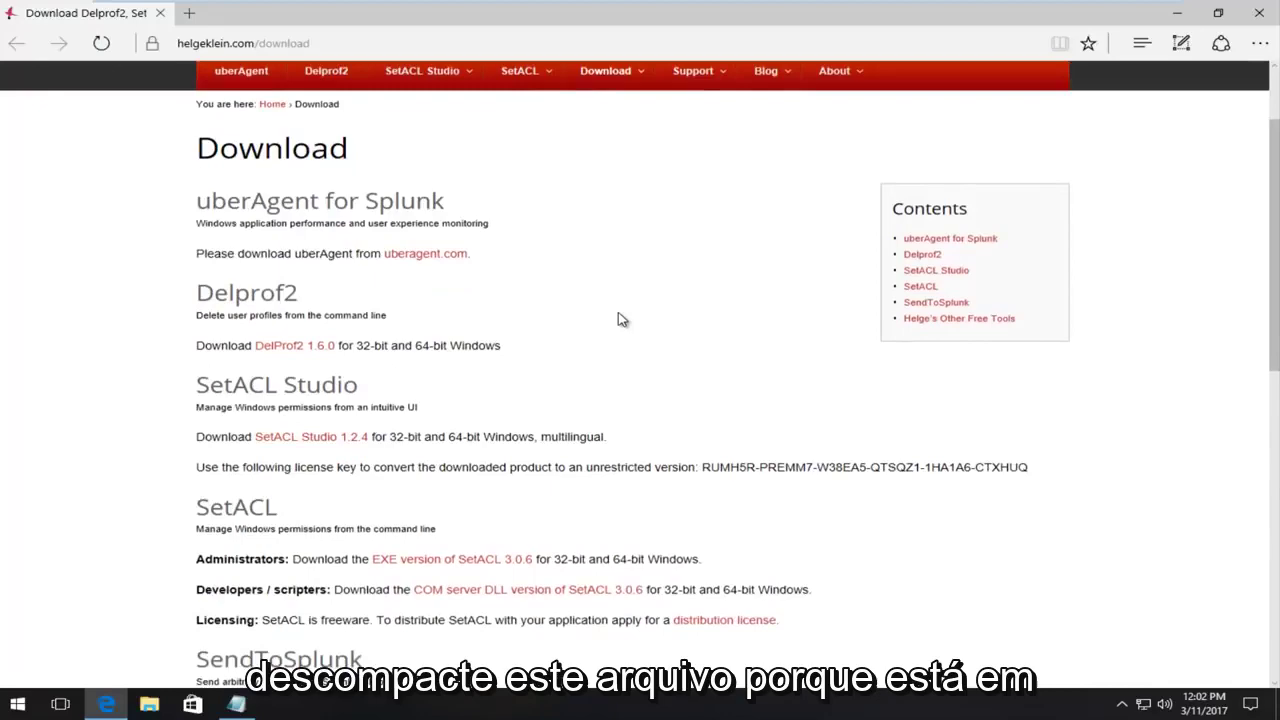
pyautogui.scroll(5, 566, 320)
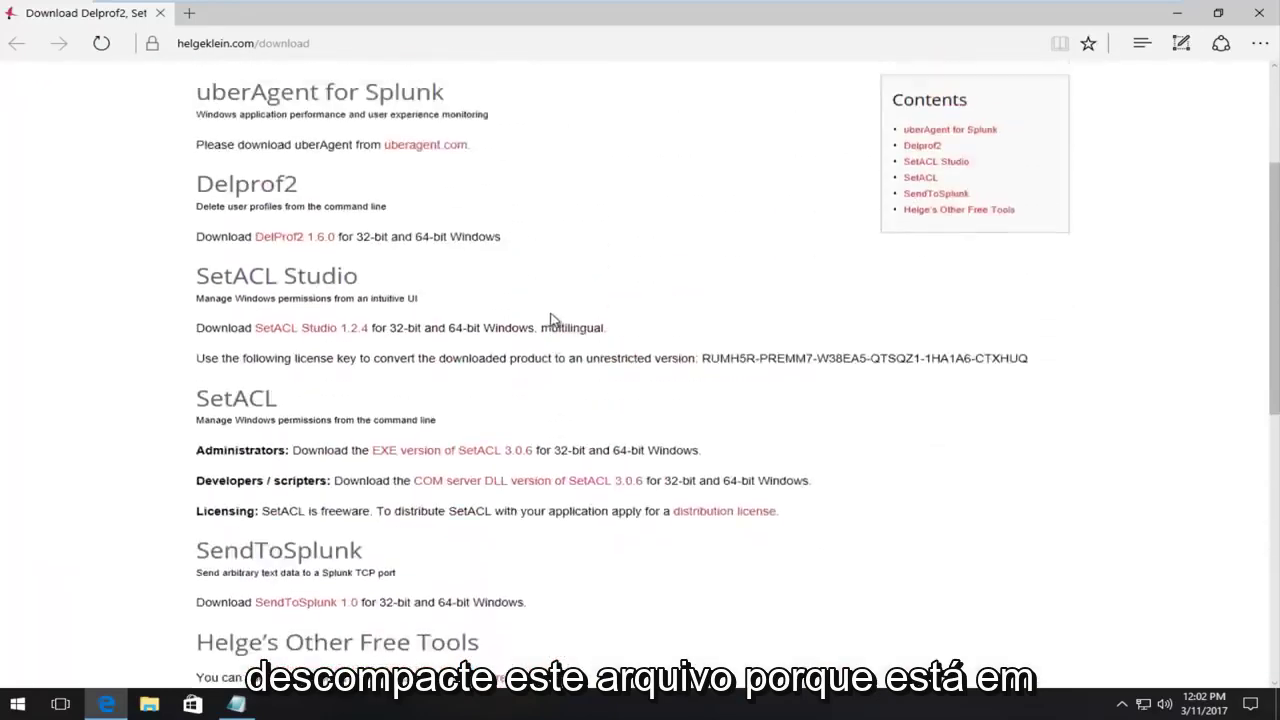
pyautogui.scroll(-1, 487, 362)
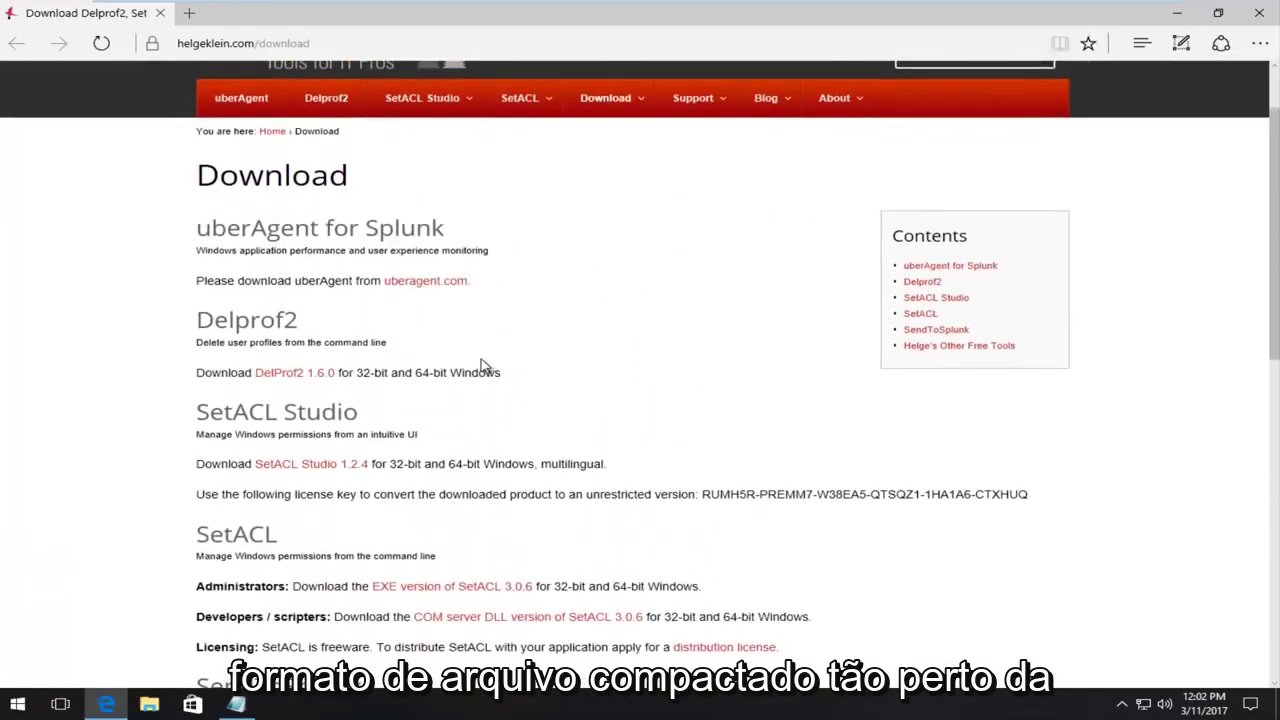
pyautogui.scroll(-1, 490, 374)
pyautogui.scroll(2, 515, 368)
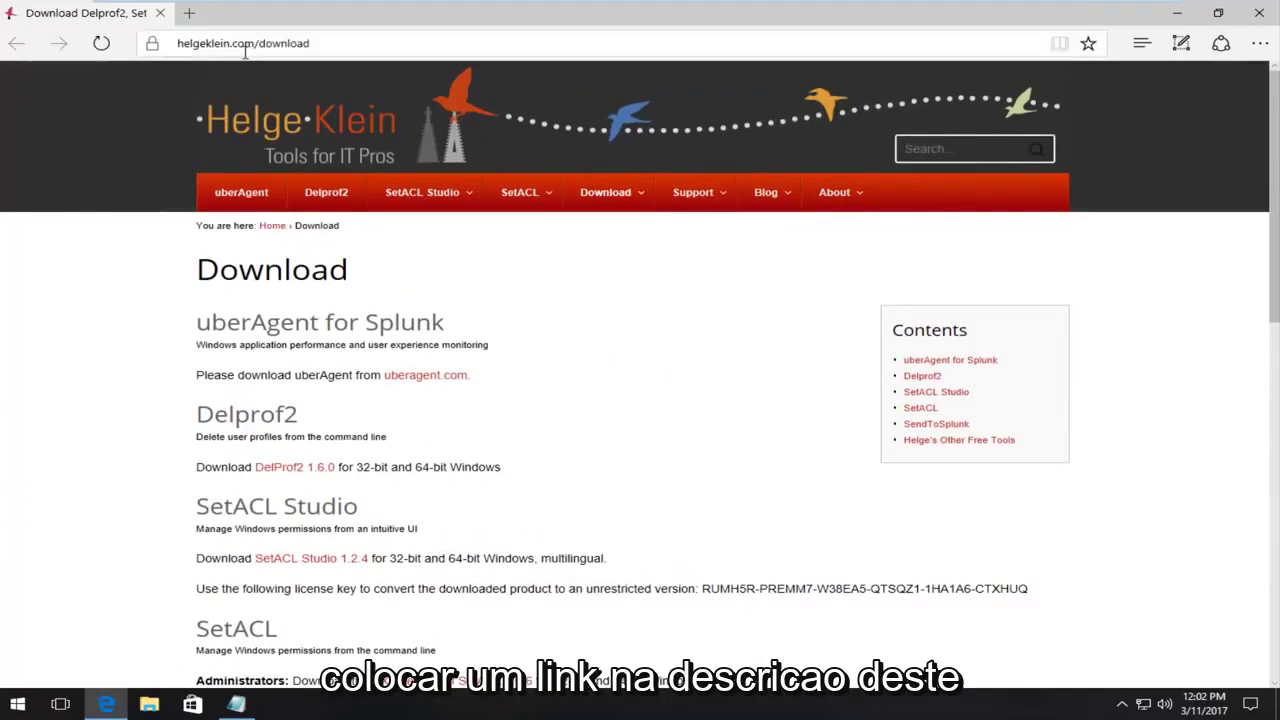
# Download the EXE version of SetACL 3.0.6 and agree to the terms and conditions.
pyautogui.scroll(-3, 397, 346)
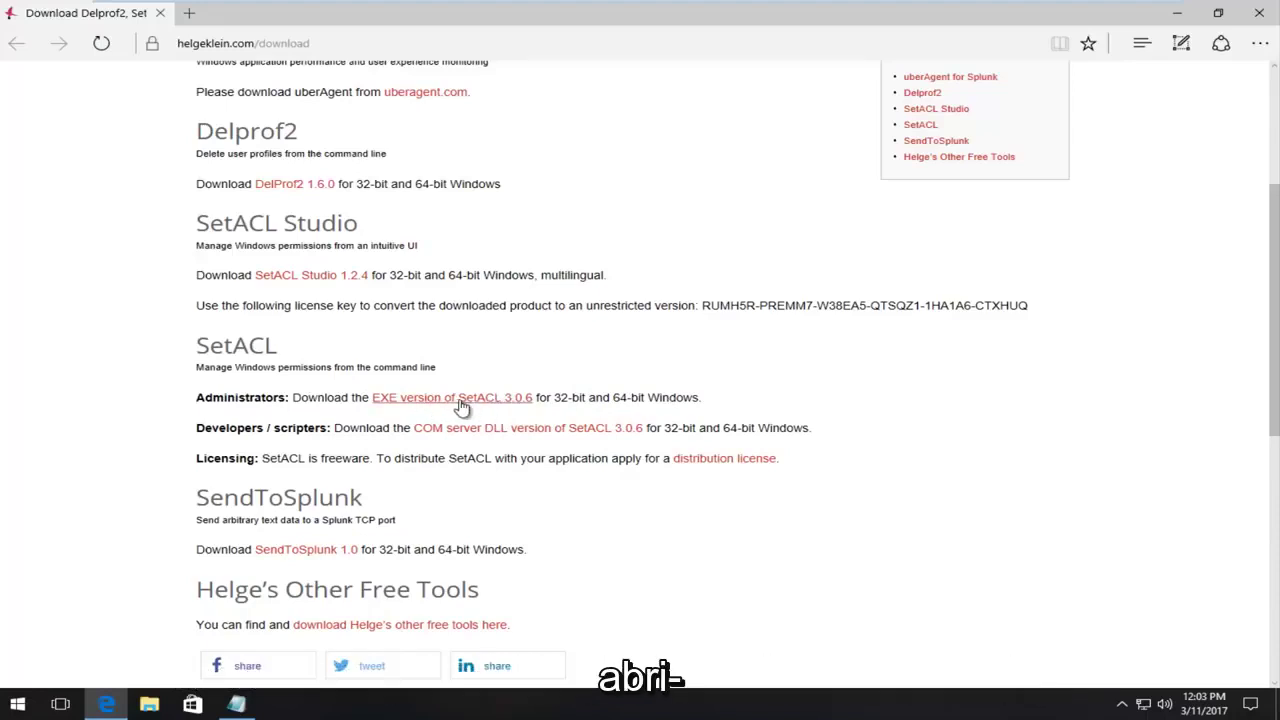
pyautogui.click(370, 422)
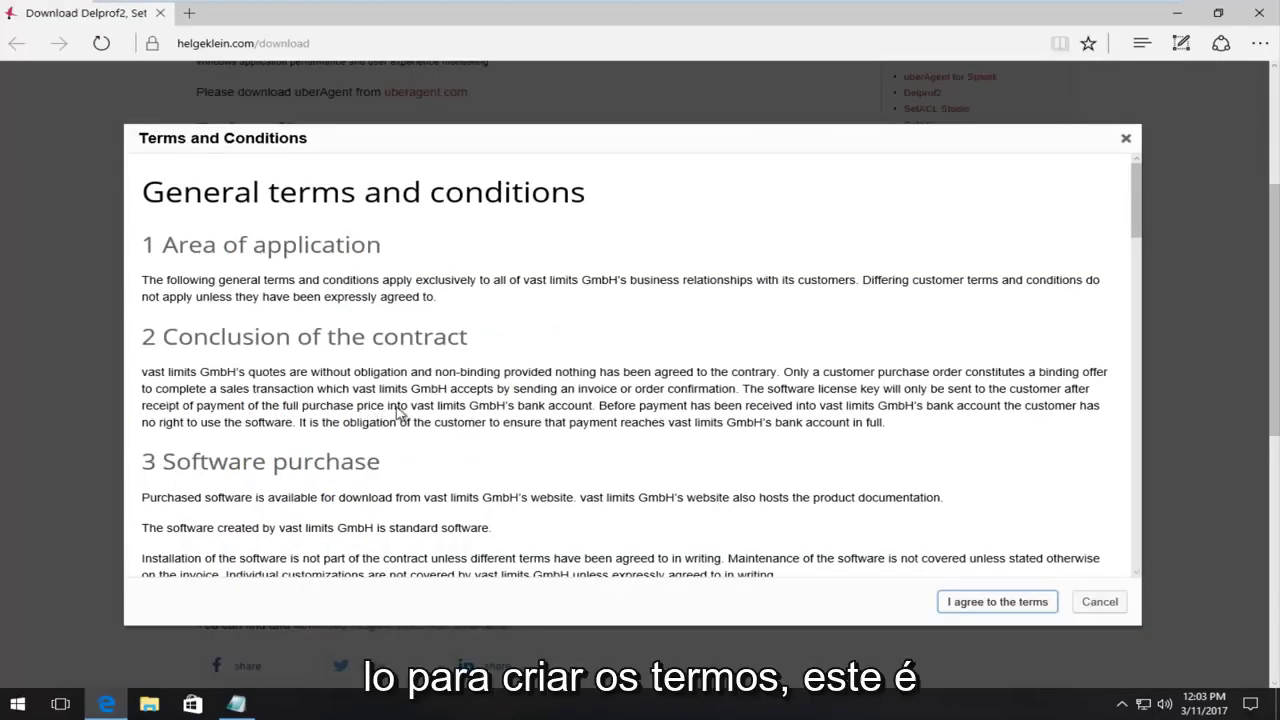
pyautogui.click(997, 603)
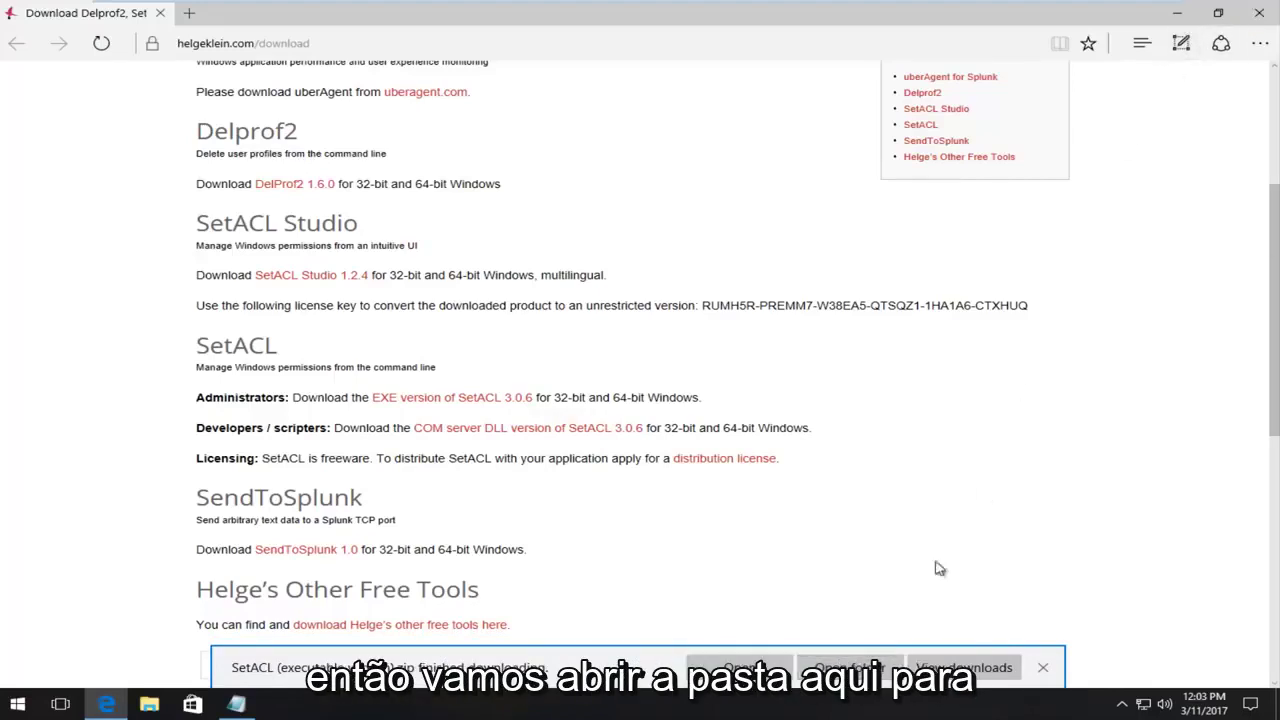
# Show the SetACL download in its folder, minimize Edge, and open the zip archive's inner SetACL (executable version) folder.
pyautogui.click(849, 667)
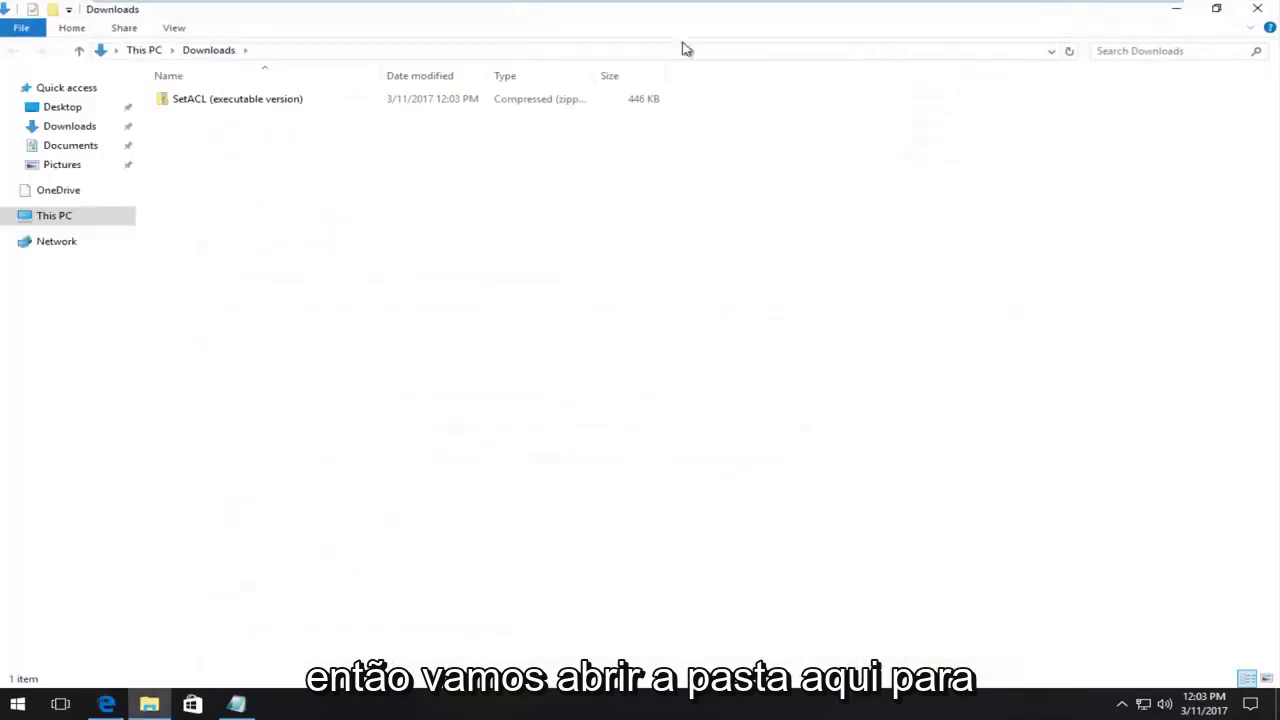
pyautogui.click(1216, 9)
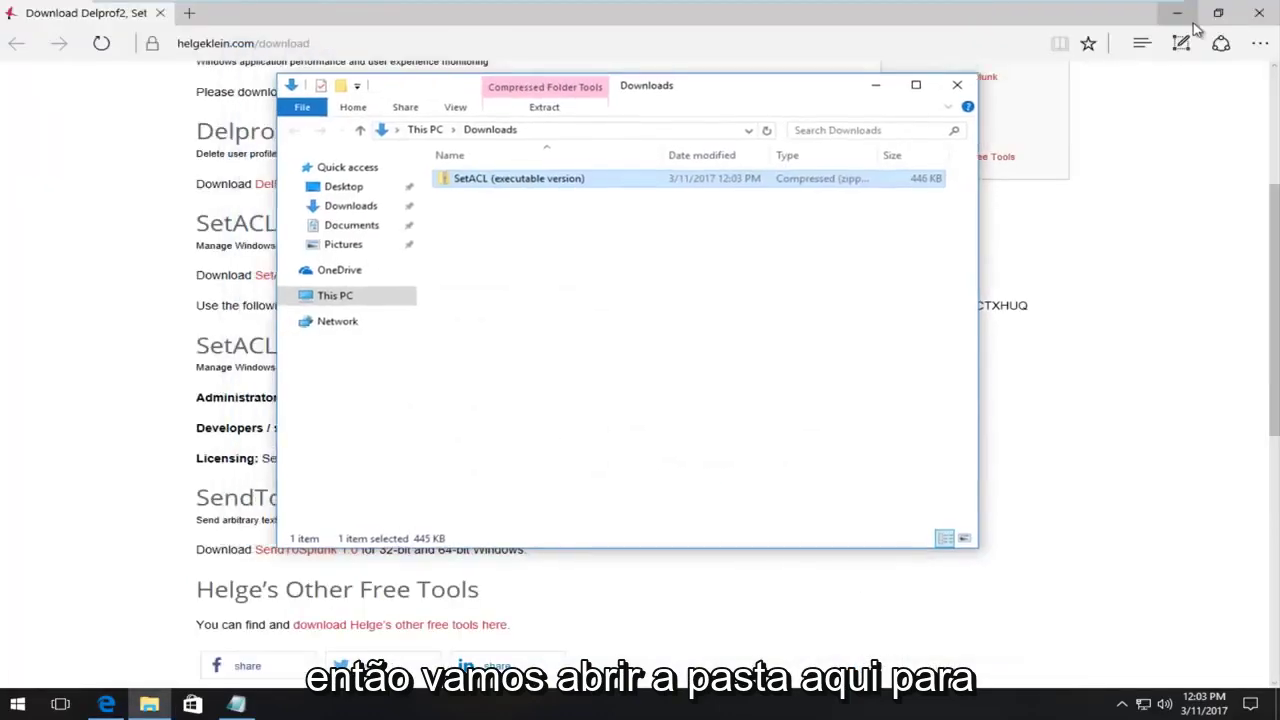
pyautogui.click(1174, 10)
pyautogui.moveTo(727, 88); pyautogui.dragTo(837, 87)
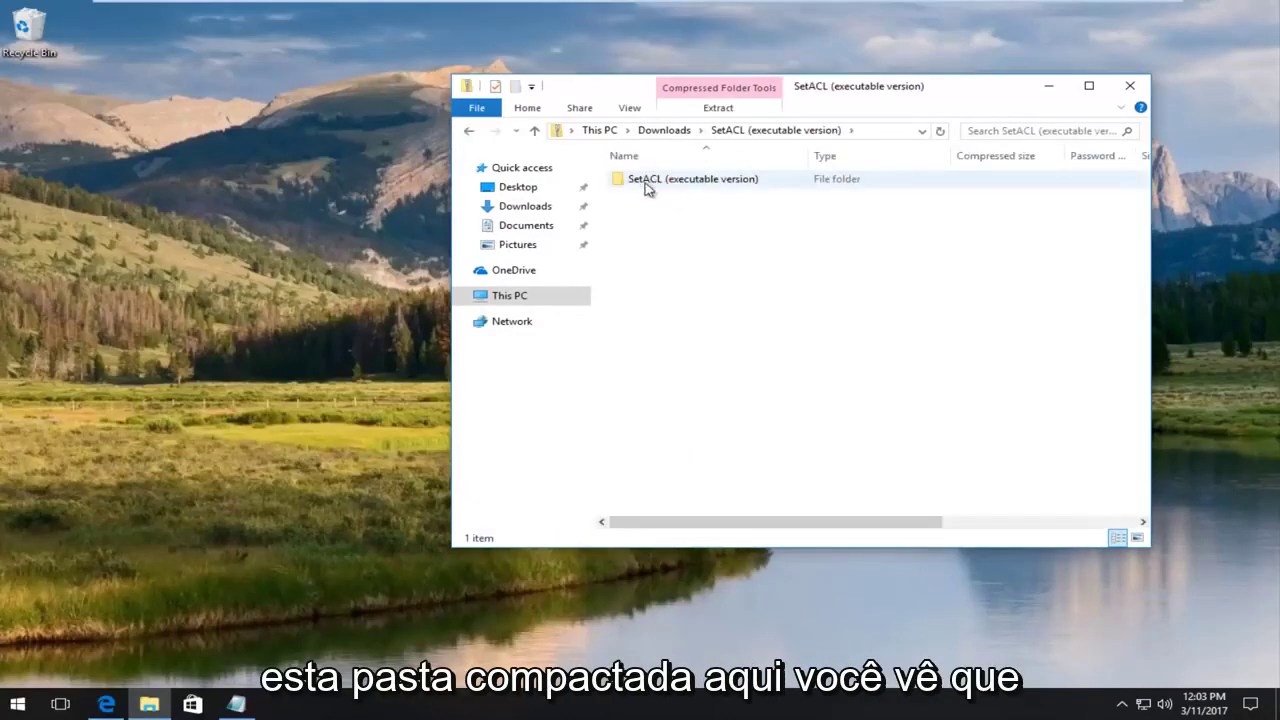
pyautogui.doubleClick(697, 187)
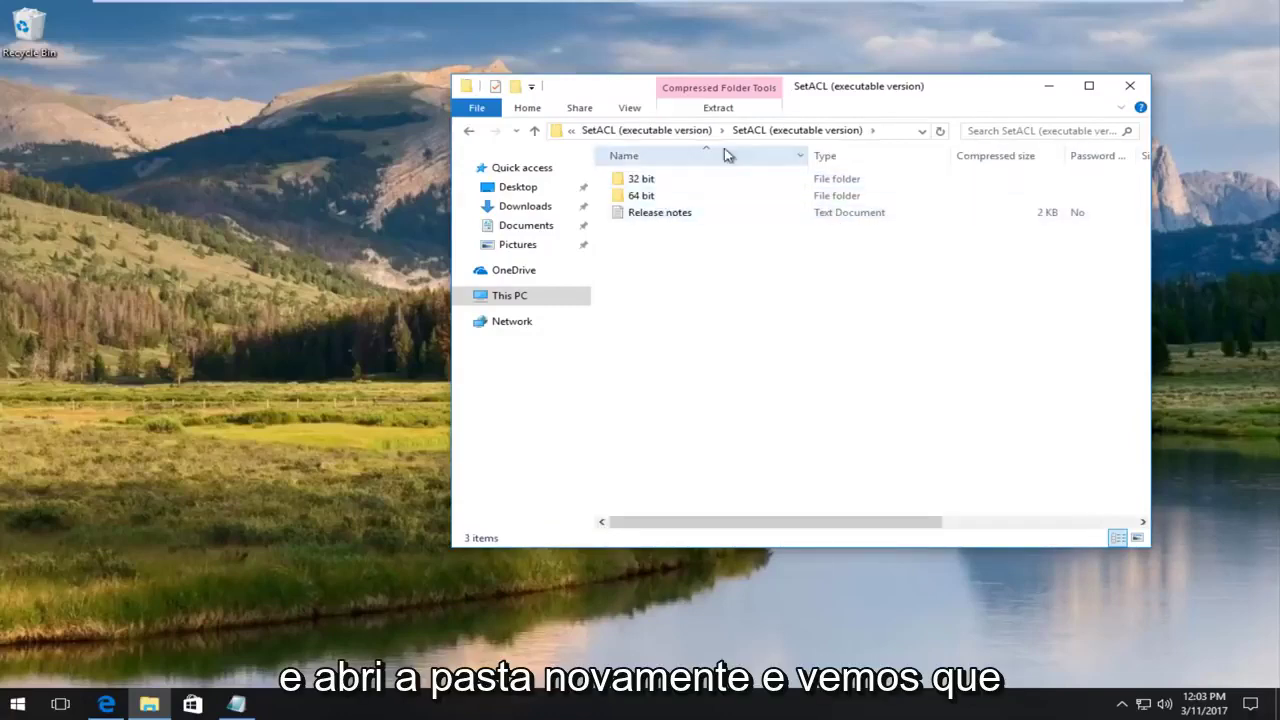
pyautogui.moveTo(838, 90); pyautogui.dragTo(791, 92)
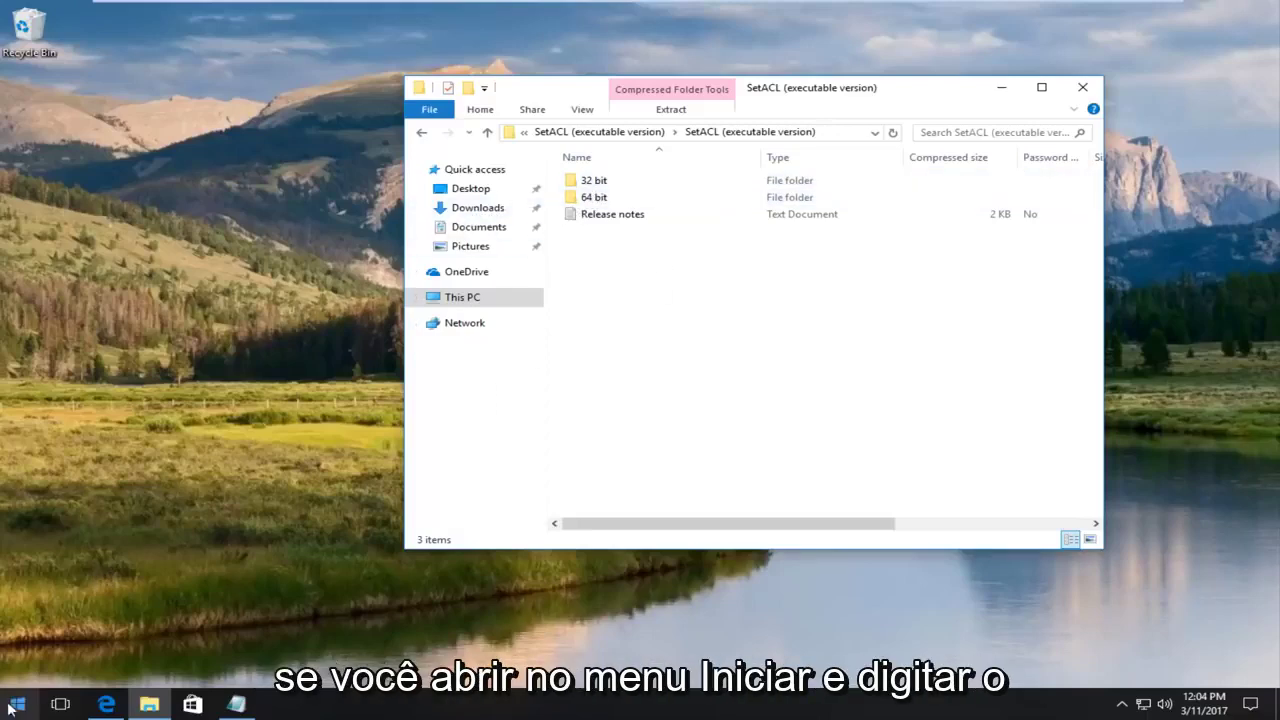
# Search Windows for "system" and open the System control panel page.
pyautogui.click(52, 676)
pyautogui.press('super')
pyautogui.write('sys')
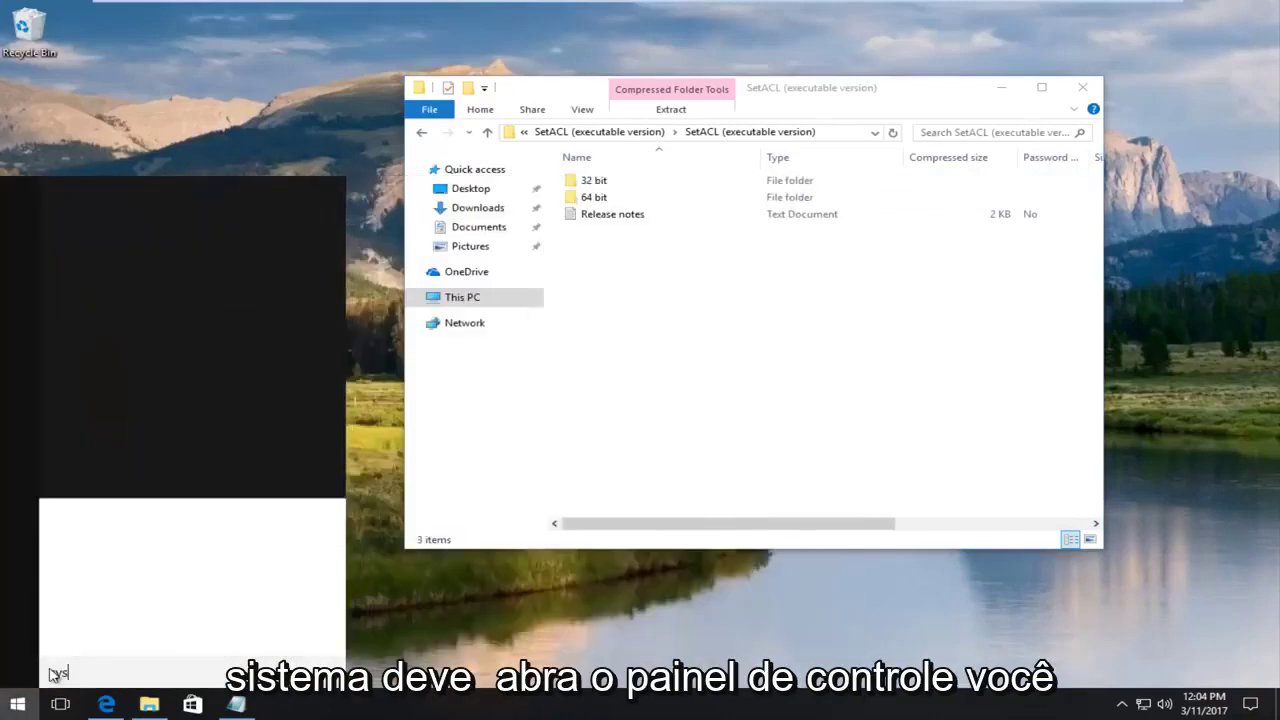
pyautogui.write('tem')
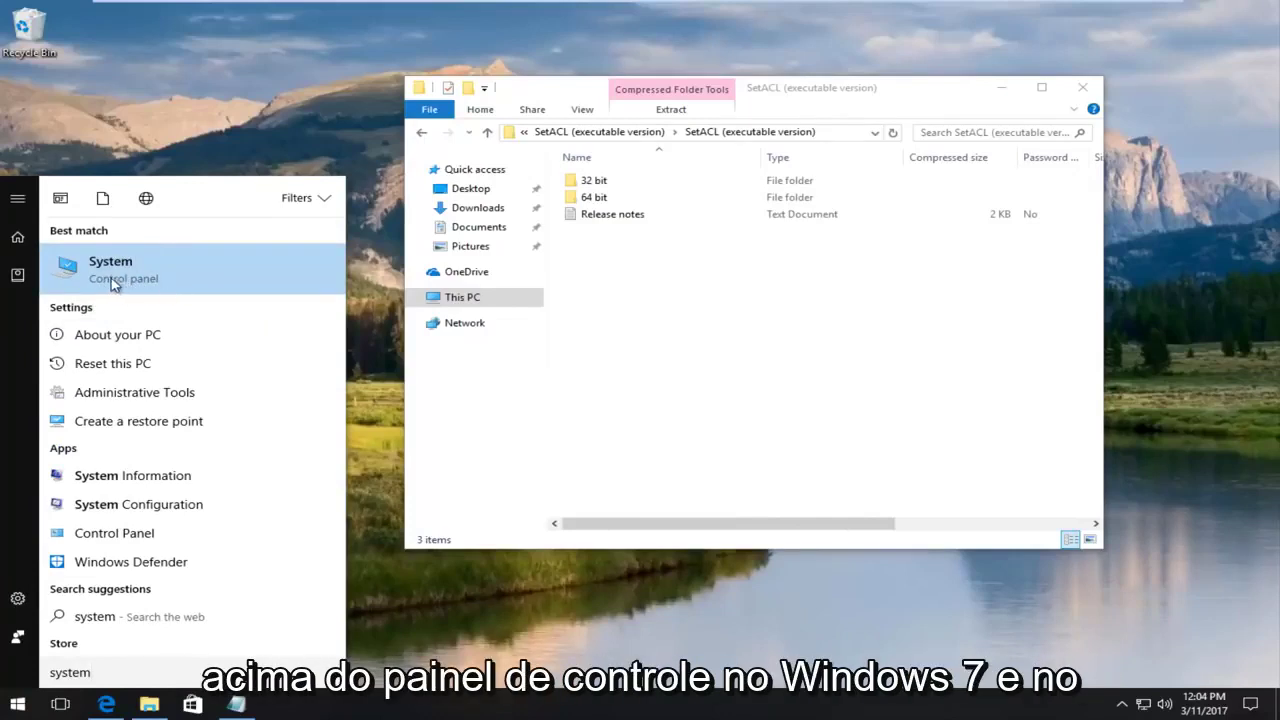
pyautogui.click(127, 276)
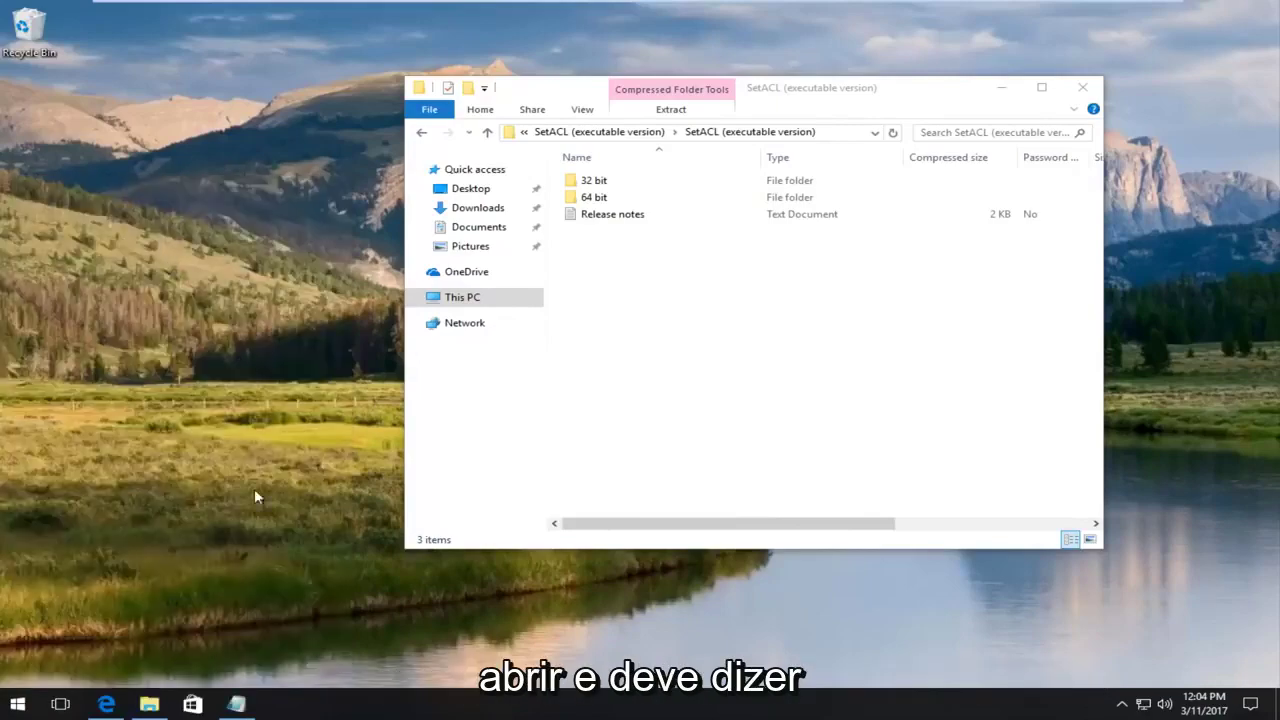
# Check the system type, close the System page, and extract the SetACL application from the archive's 32 bit folder to the desktop.
pyautogui.moveTo(408, 113); pyautogui.dragTo(548, 112)
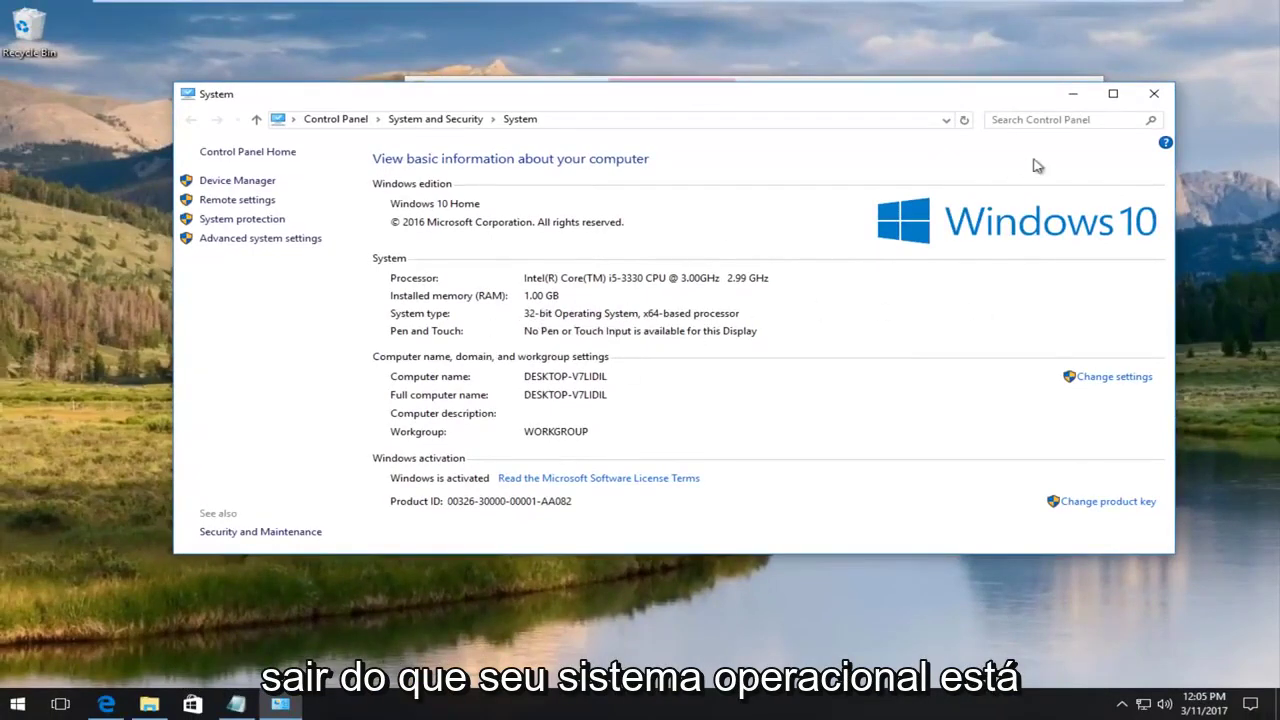
pyautogui.click(1153, 93)
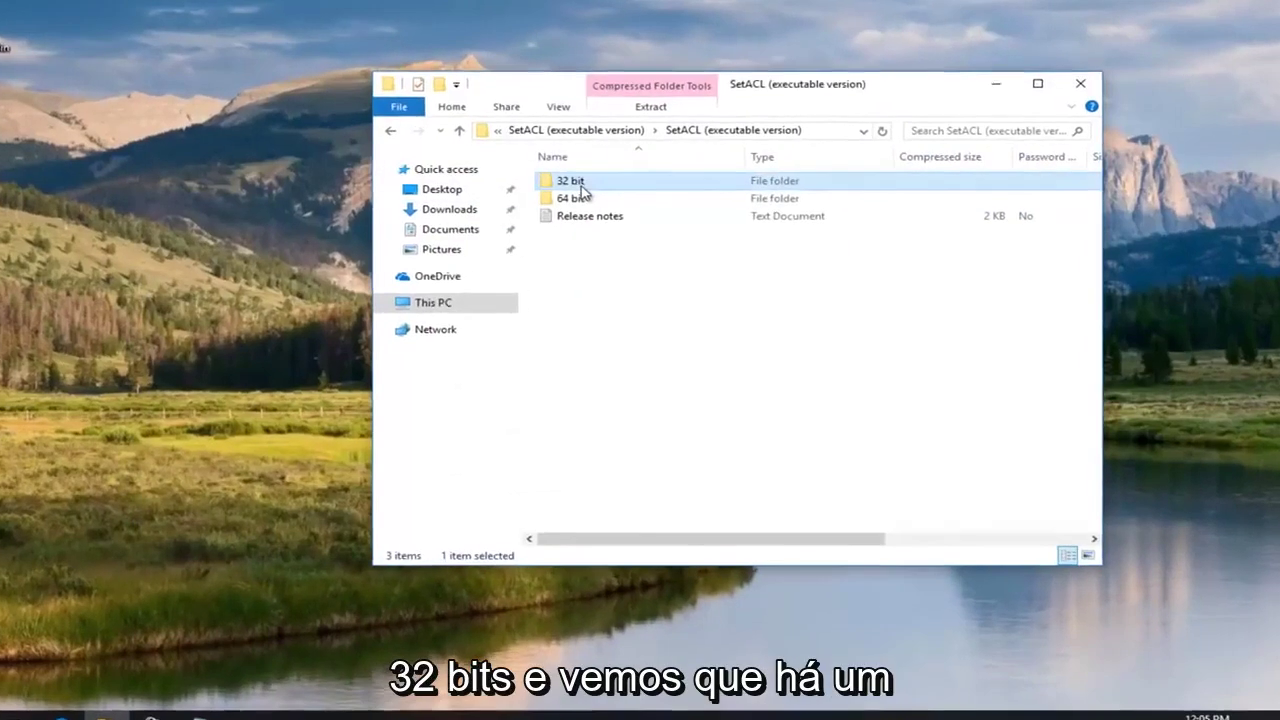
pyautogui.doubleClick(596, 181)
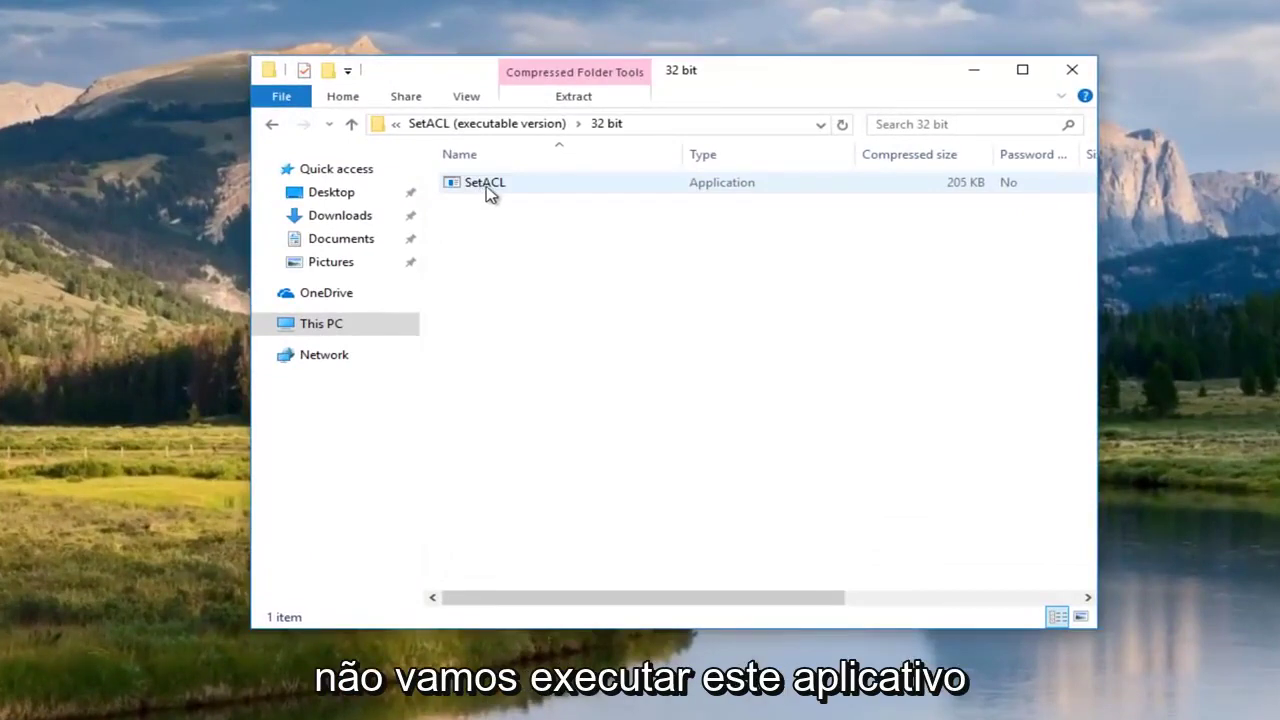
pyautogui.moveTo(487, 191); pyautogui.dragTo(183, 253)
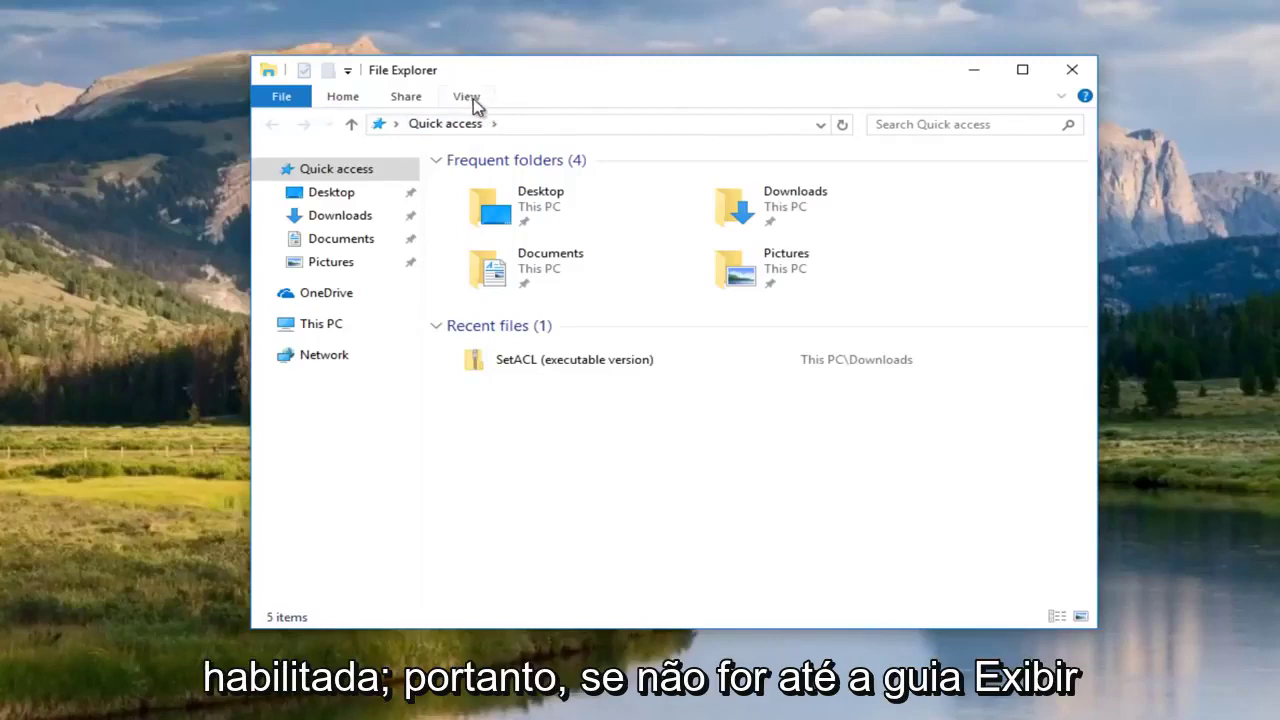
# Set the File Explorer folder options to show hidden files, folders, and drives, and apply the change.
pyautogui.click(468, 98)
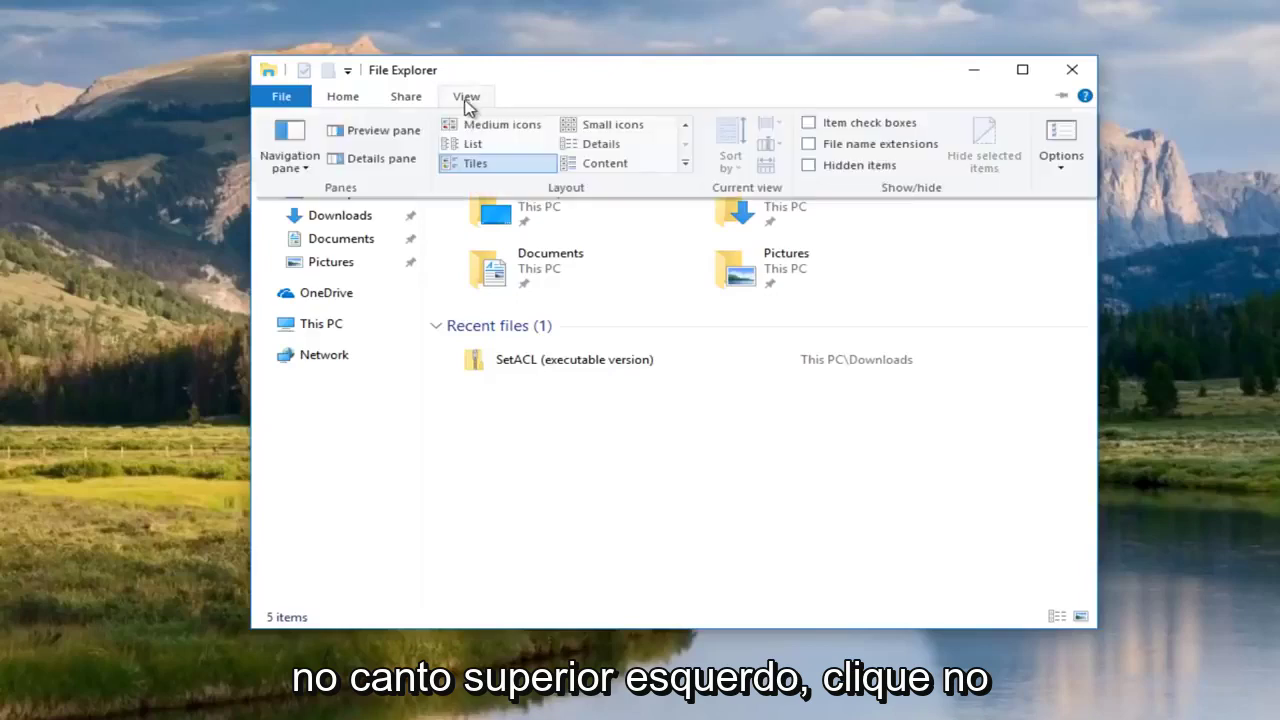
pyautogui.click(1058, 145)
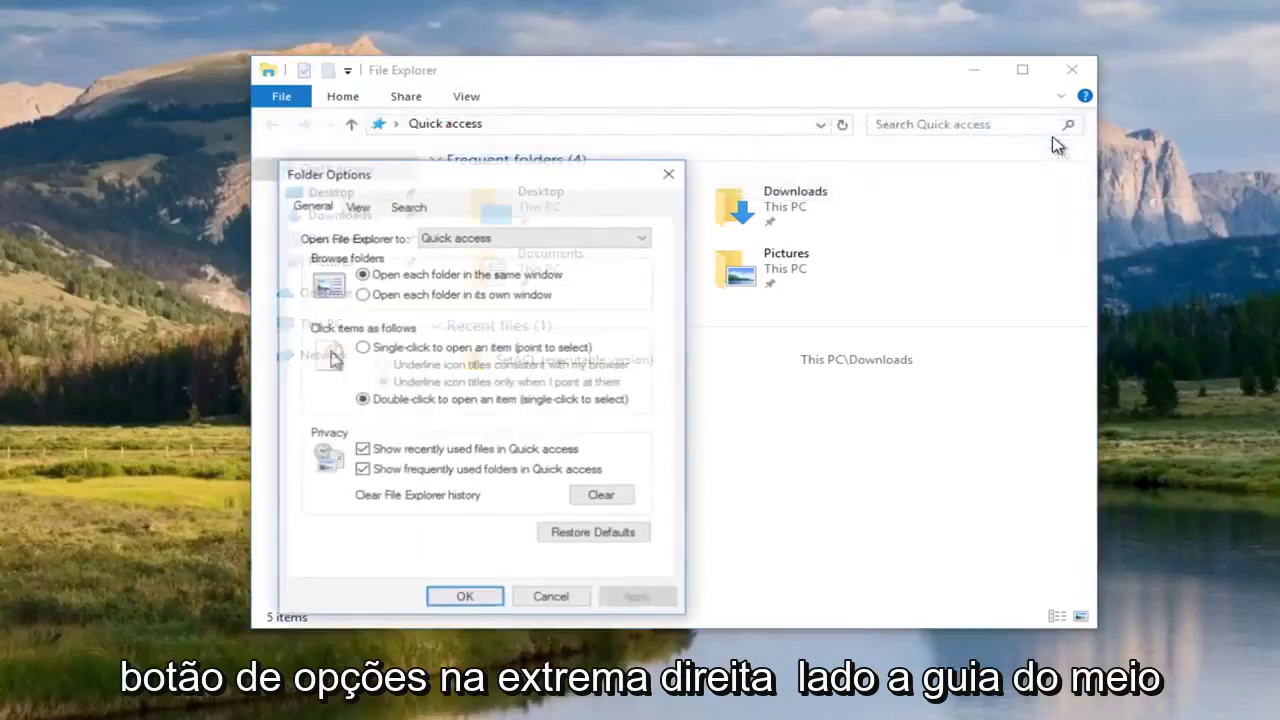
pyautogui.moveTo(586, 177); pyautogui.dragTo(669, 126)
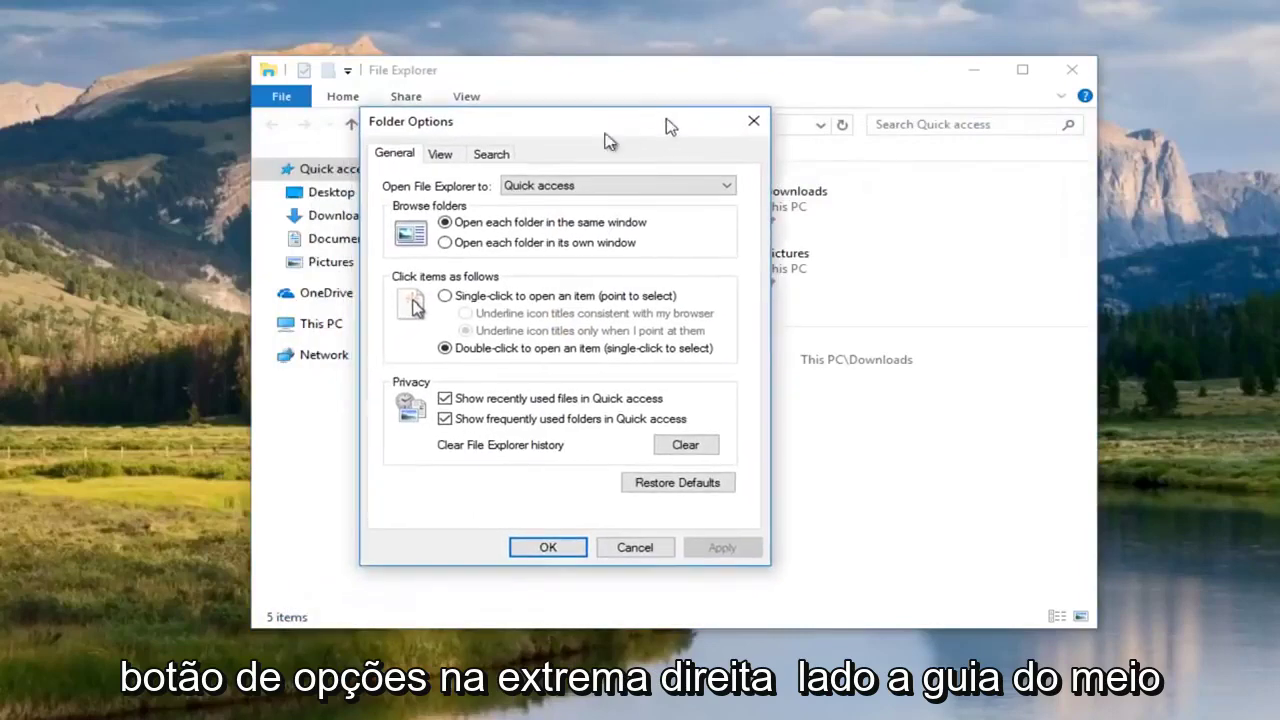
pyautogui.click(446, 160)
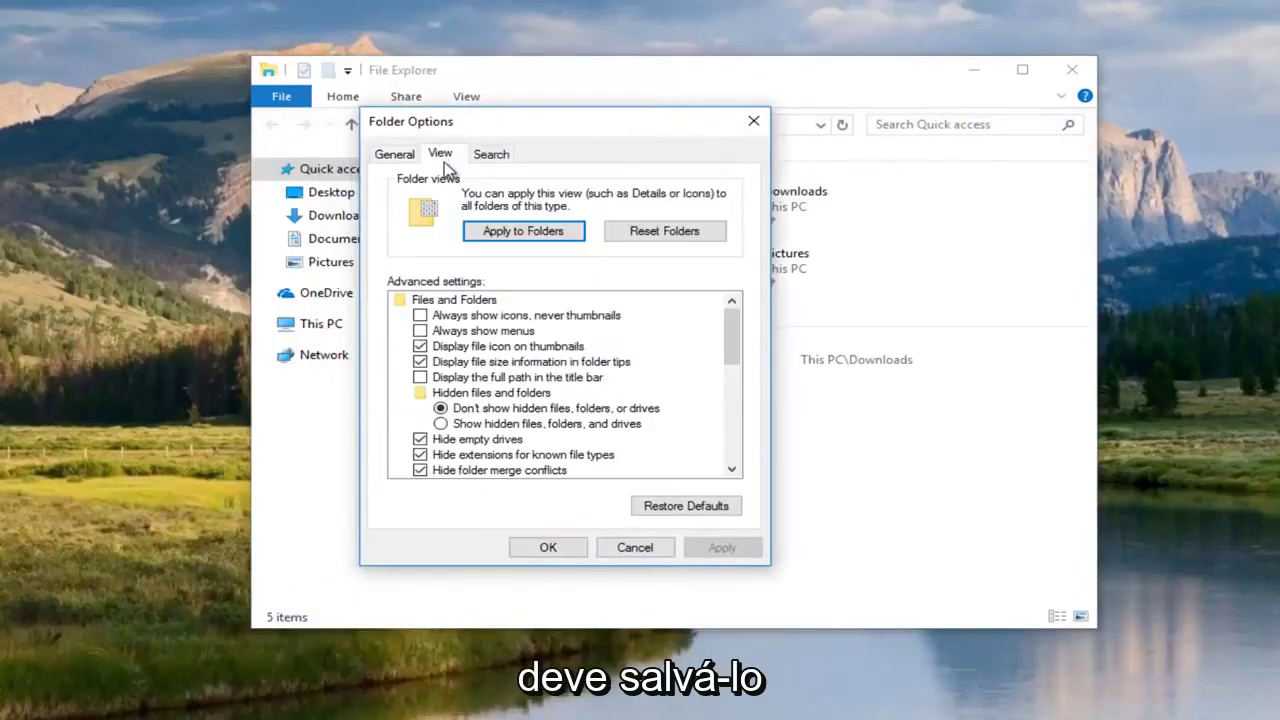
pyautogui.click(442, 425)
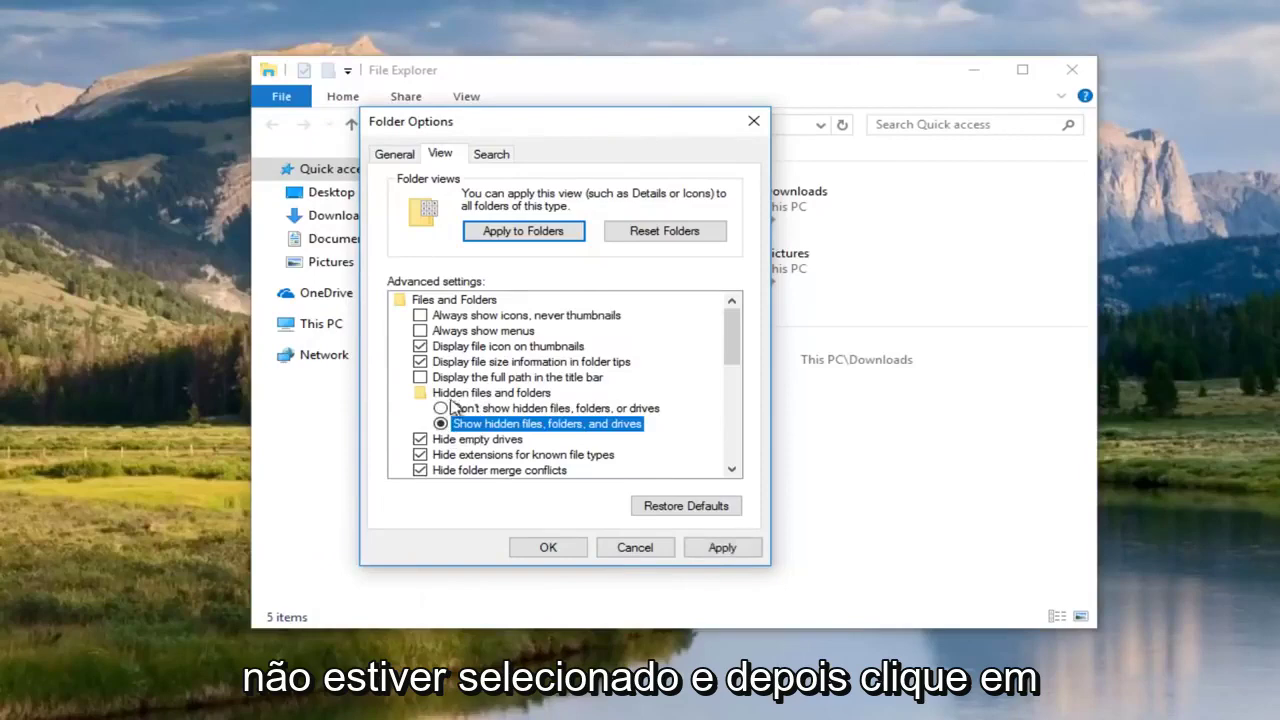
pyautogui.click(712, 550)
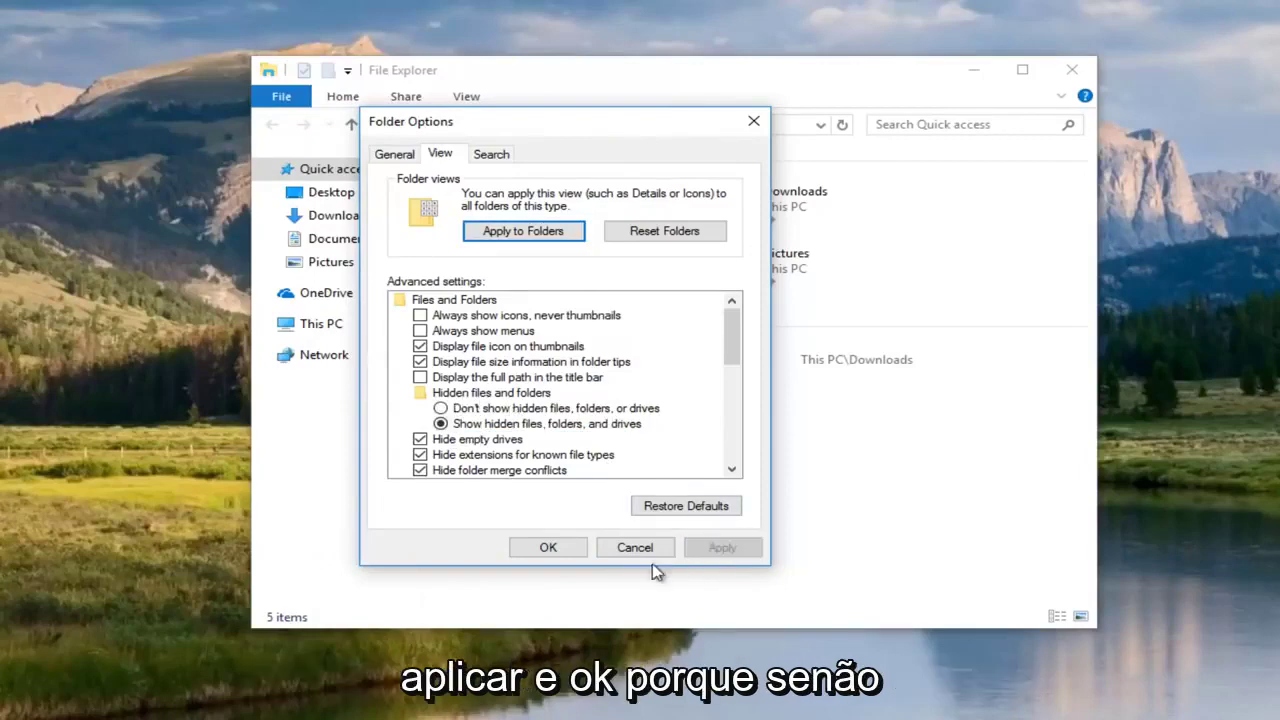
pyautogui.click(541, 549)
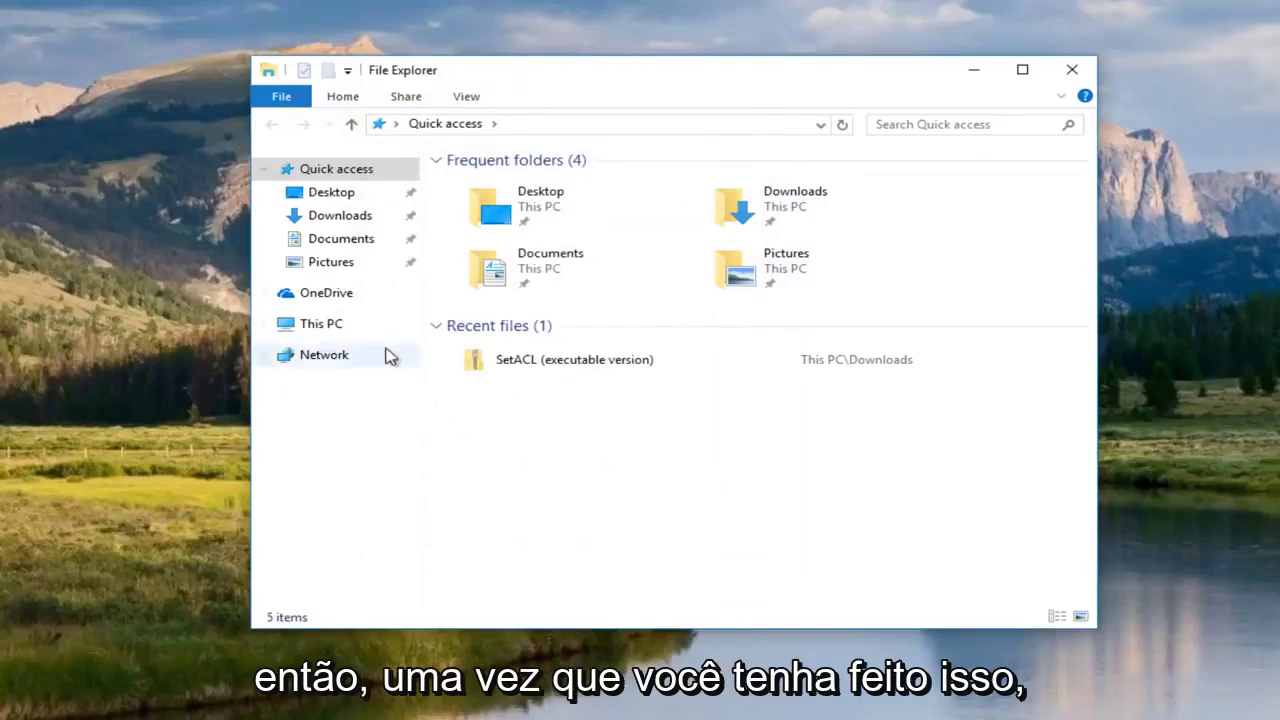
# Open the System32 folder inside the Windows folder on Local Disk (C:).
pyautogui.click(312, 333)
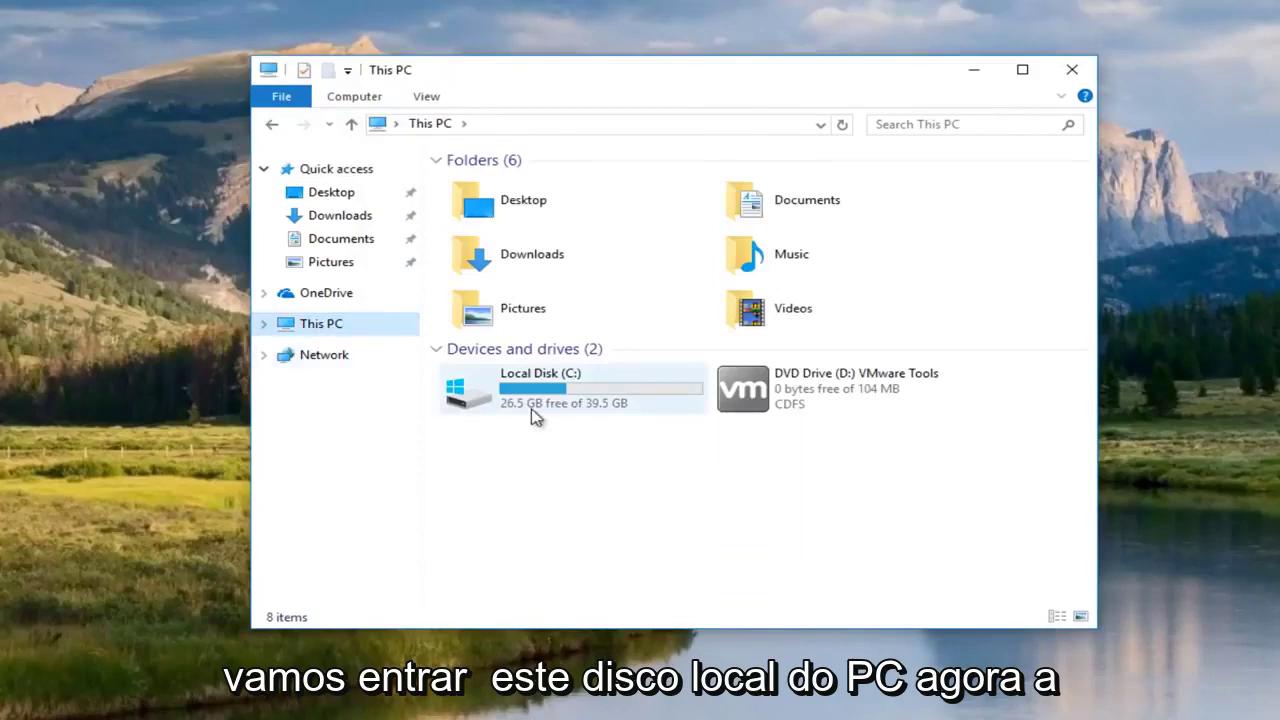
pyautogui.doubleClick(530, 410)
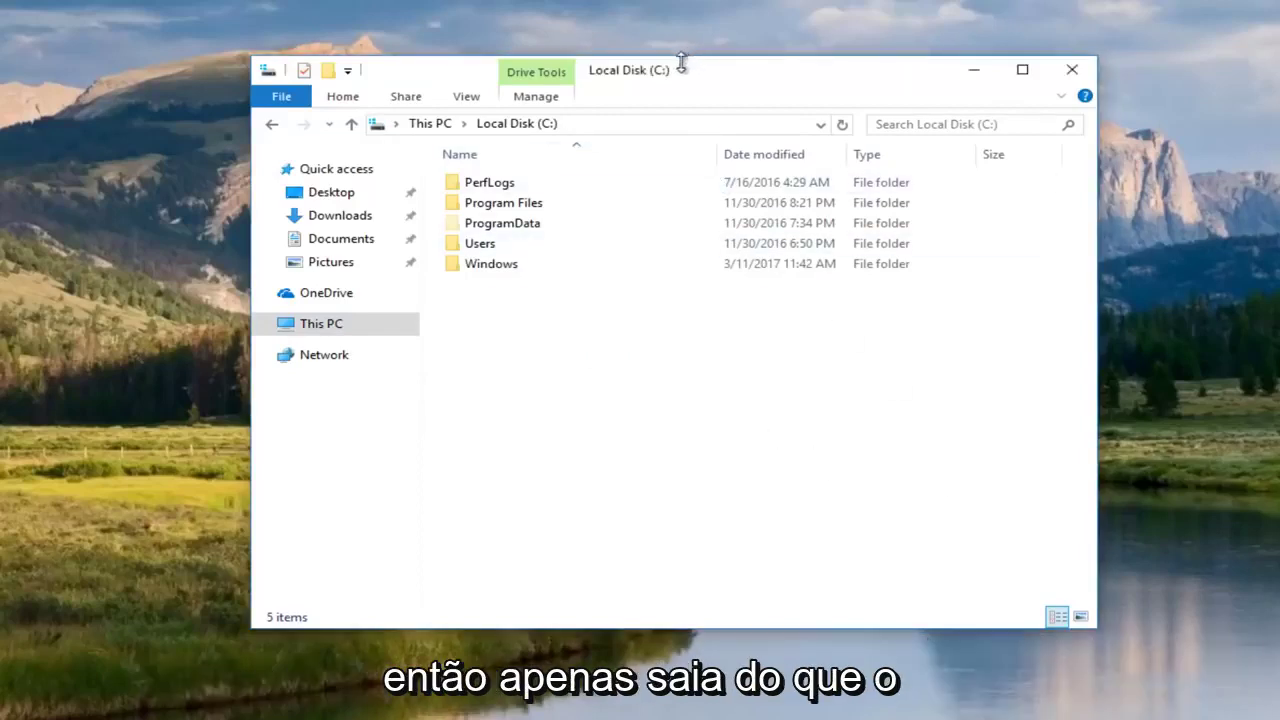
pyautogui.moveTo(680, 63); pyautogui.dragTo(659, 70)
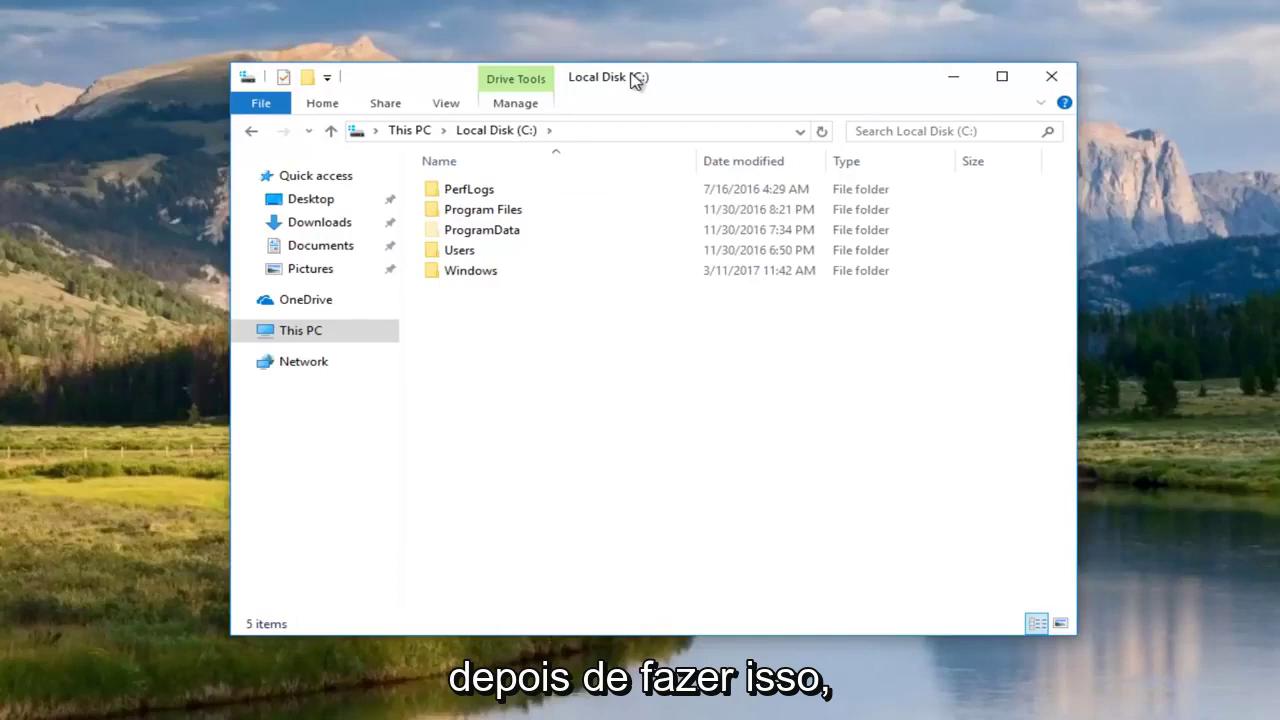
pyautogui.doubleClick(447, 274)
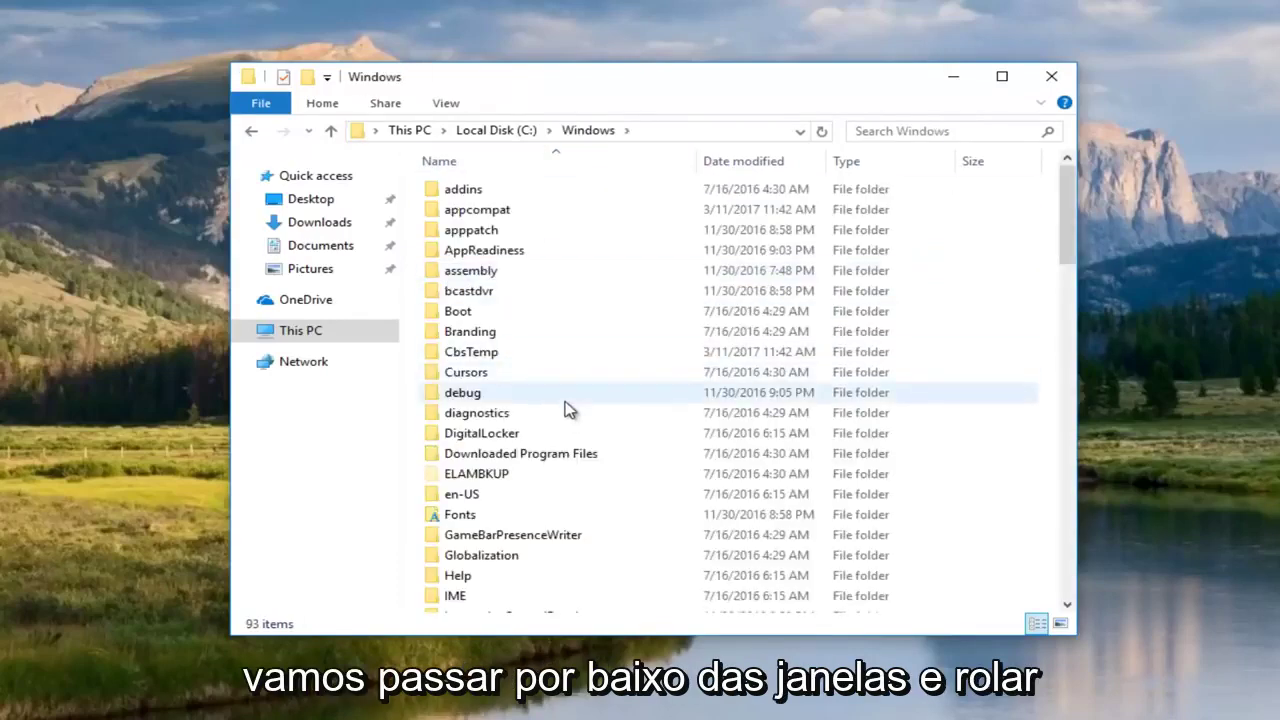
pyautogui.scroll(-15, 566, 409)
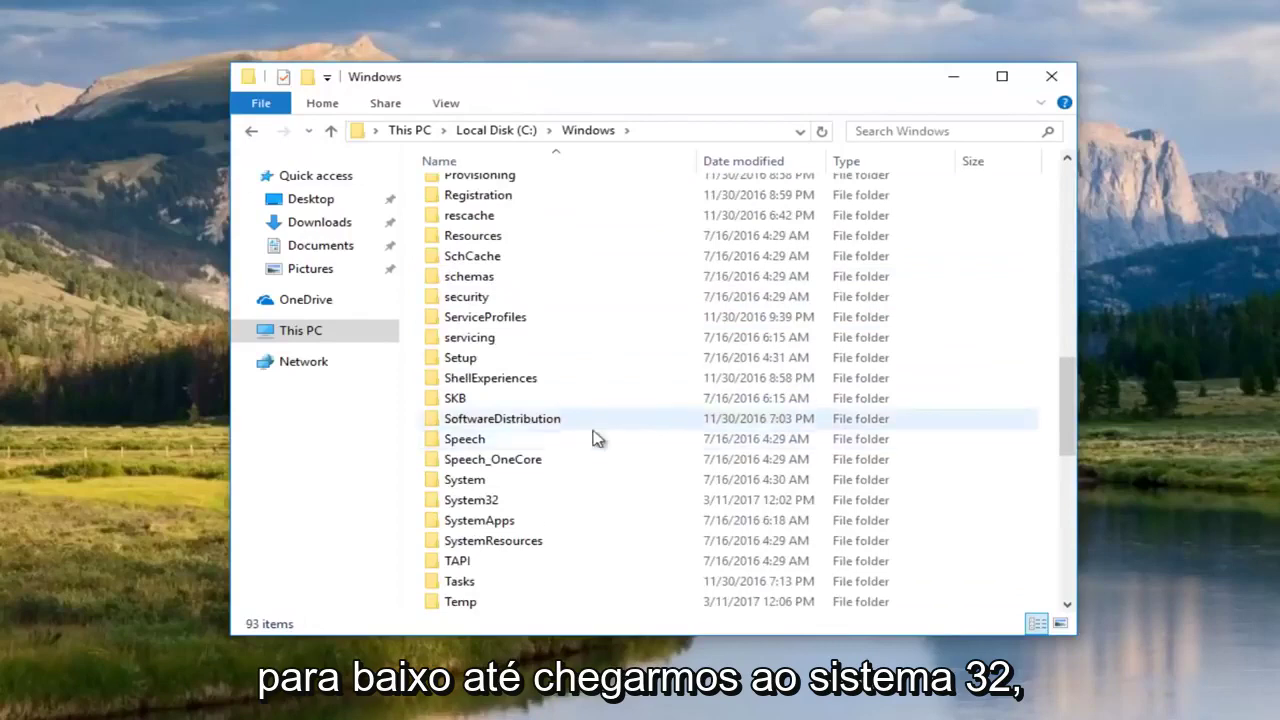
pyautogui.doubleClick(490, 506)
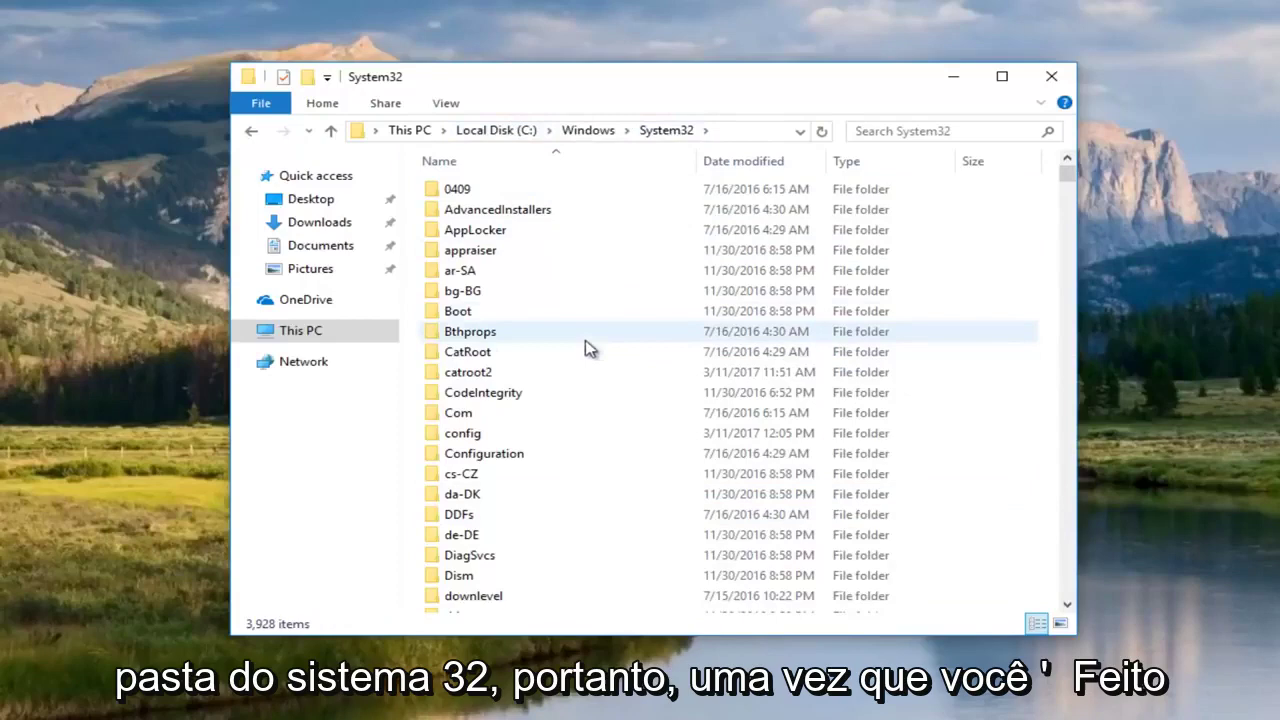
# Move the SetACL application from the desktop into the System32 folder, granting administrator permission.
pyautogui.scroll(-1, 517, 378)
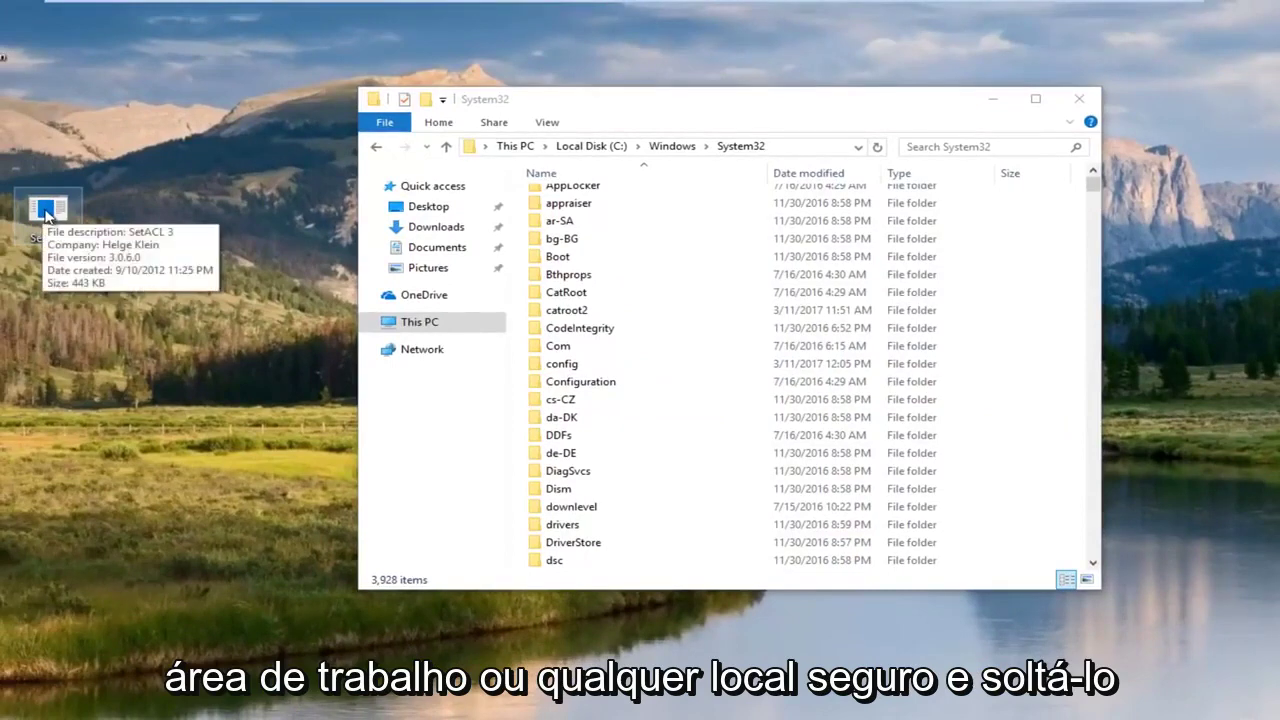
pyautogui.moveTo(44, 216); pyautogui.dragTo(739, 144)
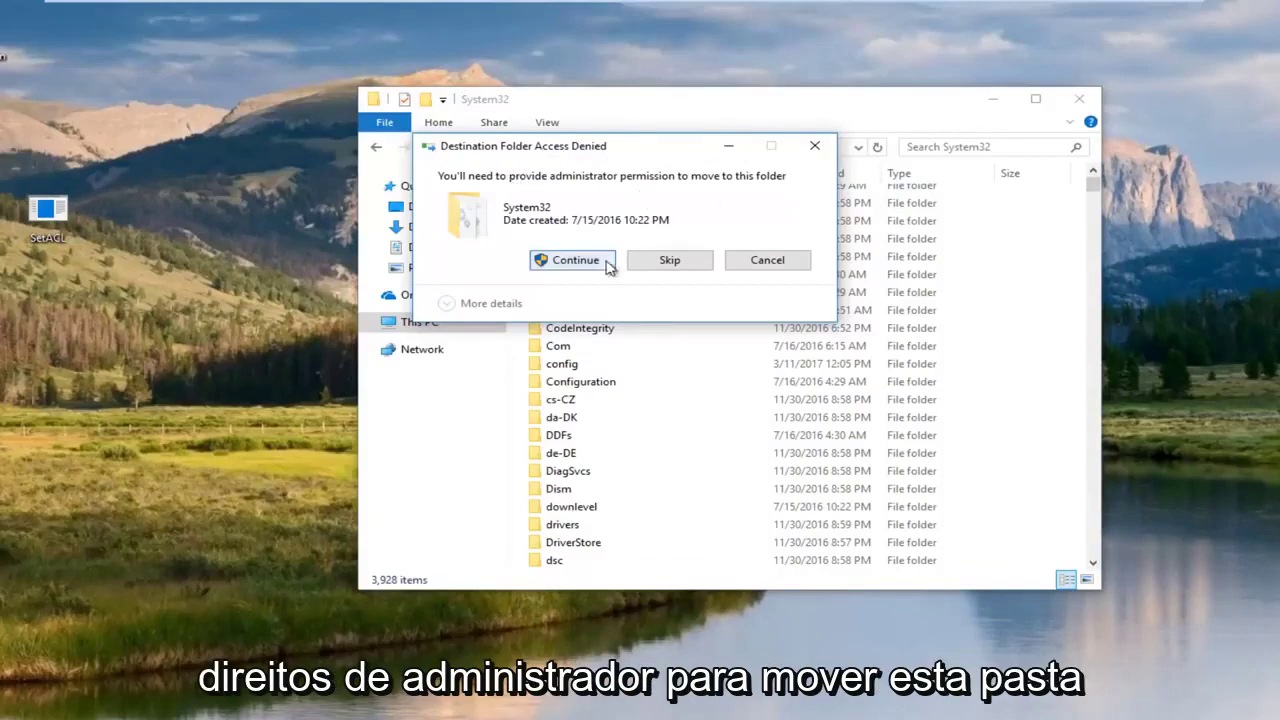
pyautogui.click(575, 265)
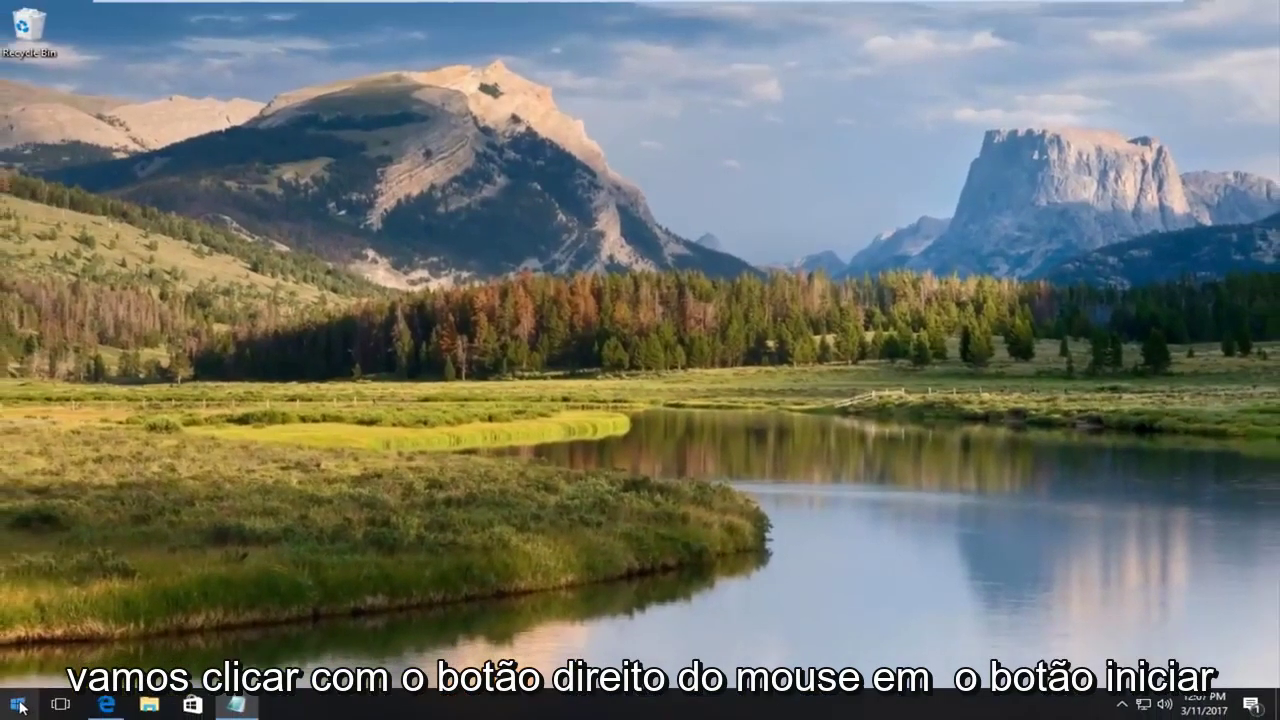
# Open Command Prompt as administrator and allow it to make changes to the device.
pyautogui.rightClick(9, 711)
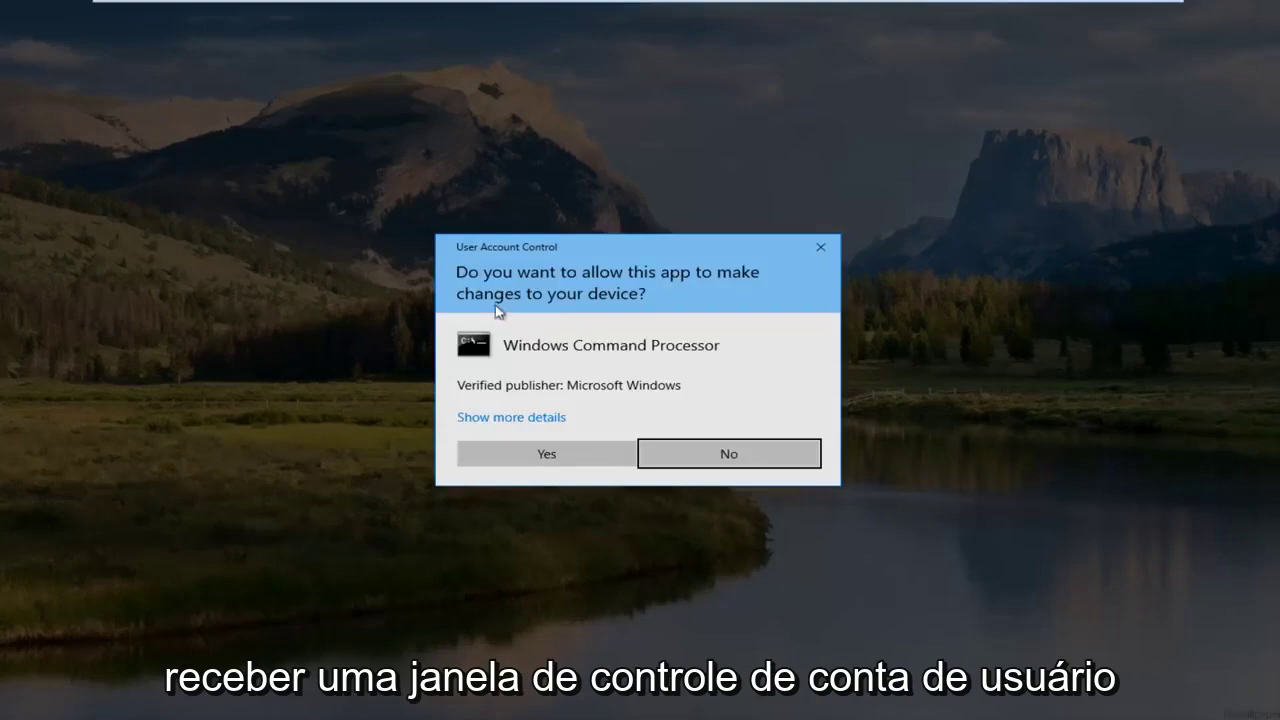
pyautogui.click(517, 455)
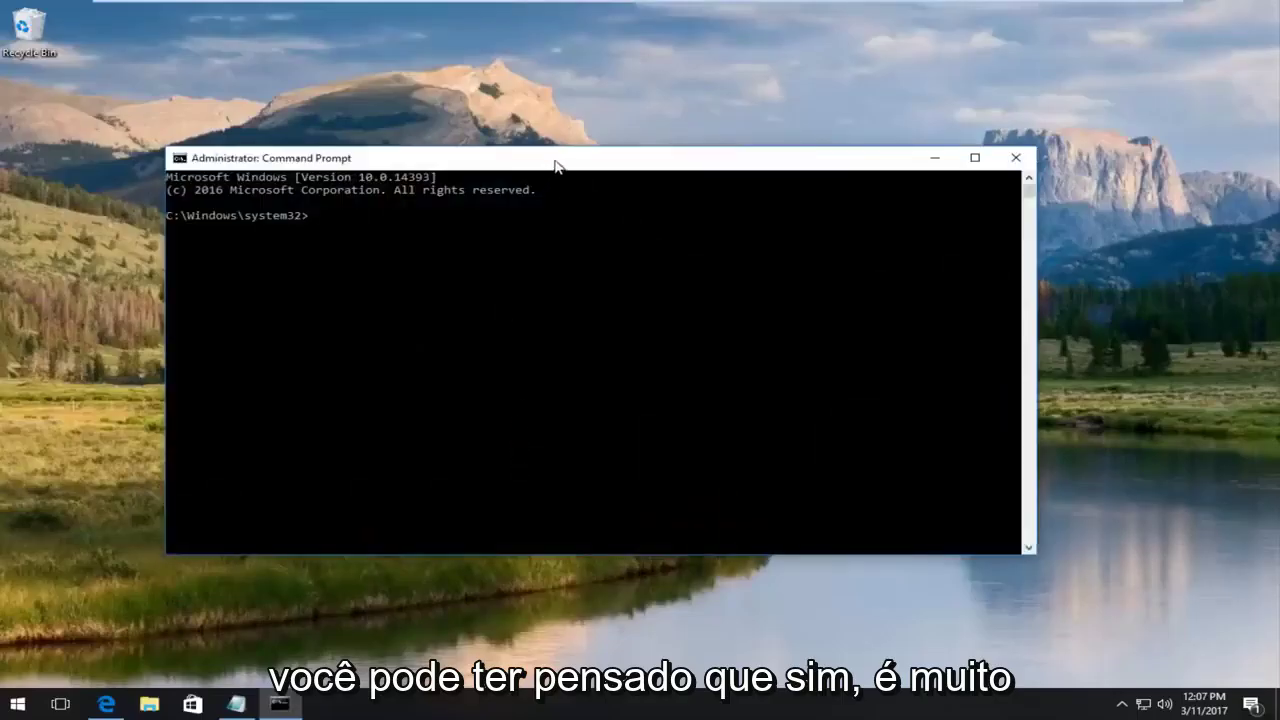
pyautogui.moveTo(555, 165); pyautogui.dragTo(600, 153)
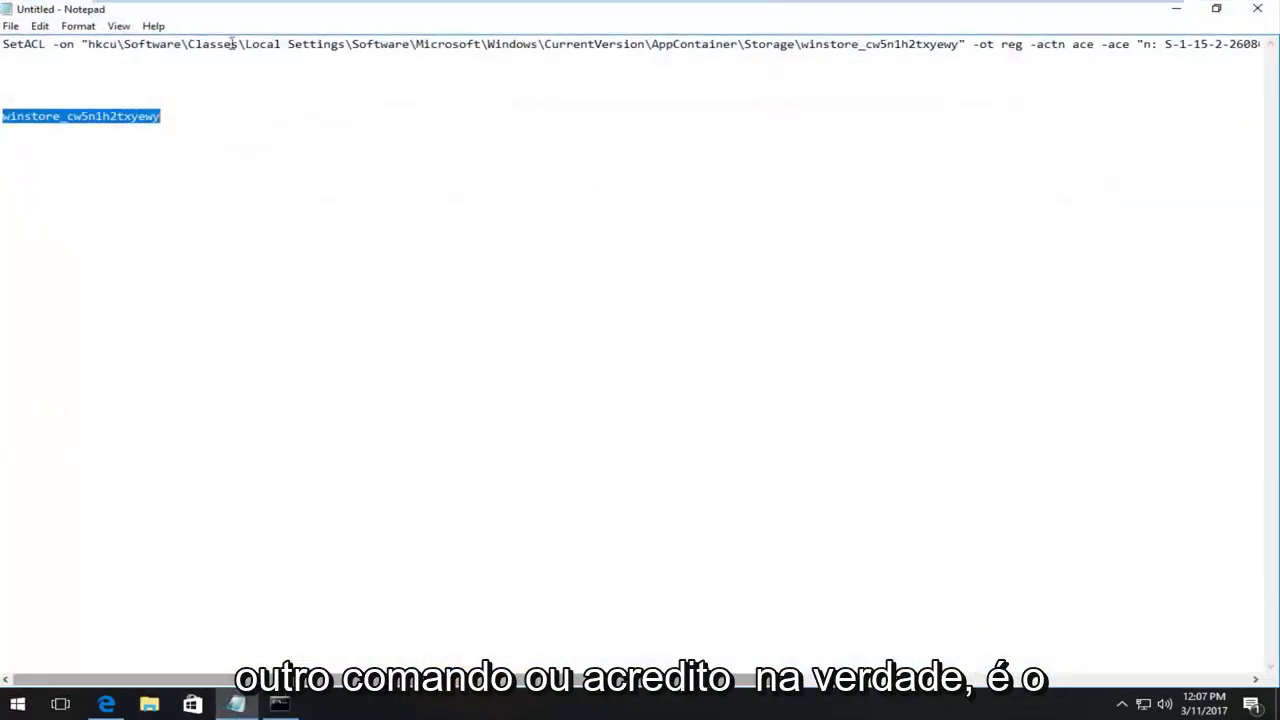
# Copy the full SetACL command line for the winstore_cw5n1h2txyewy key from the untitled Notepad note and minimize Notepad.
pyautogui.moveTo(4, 50); pyautogui.dragTo(1189, 63)
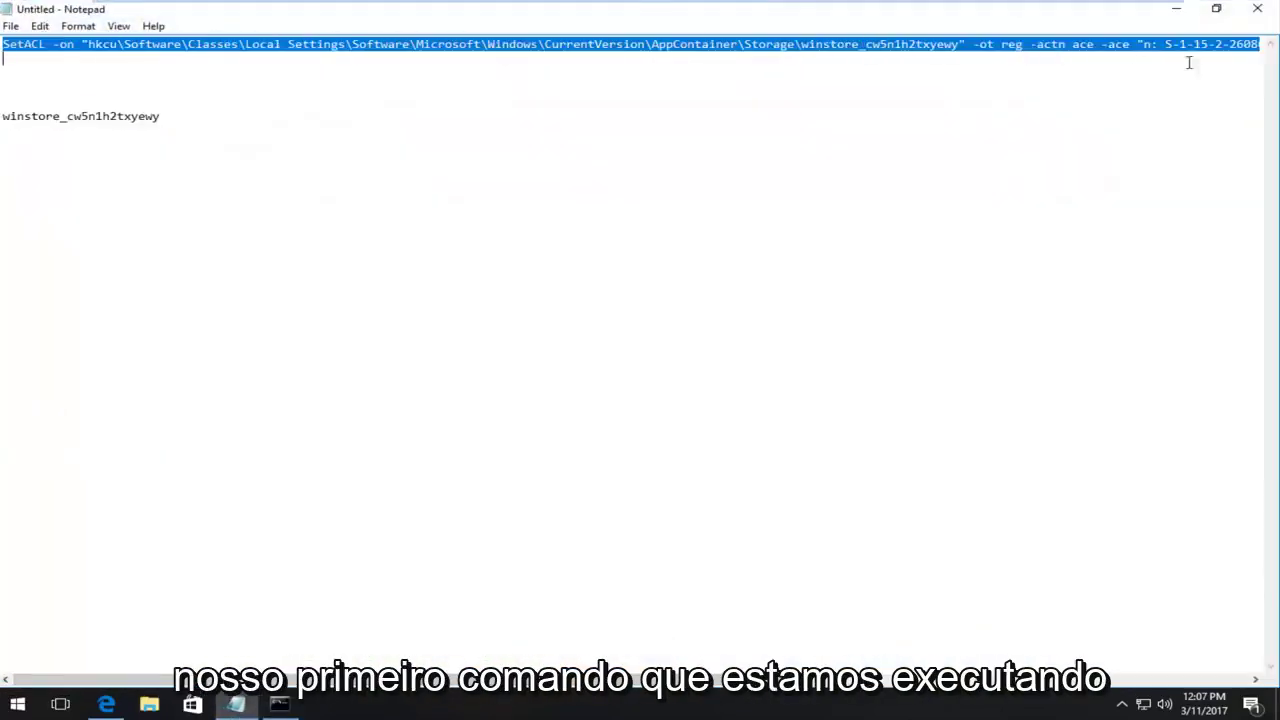
pyautogui.rightClick(767, 45)
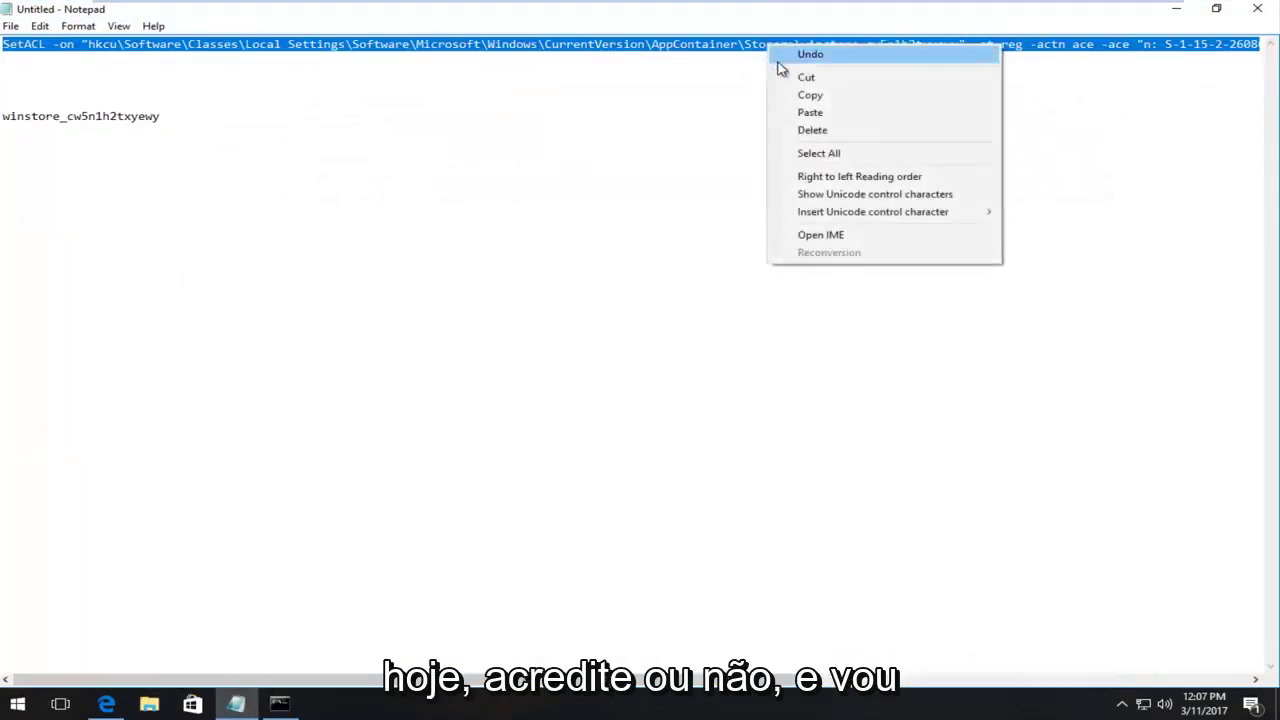
pyautogui.click(810, 95)
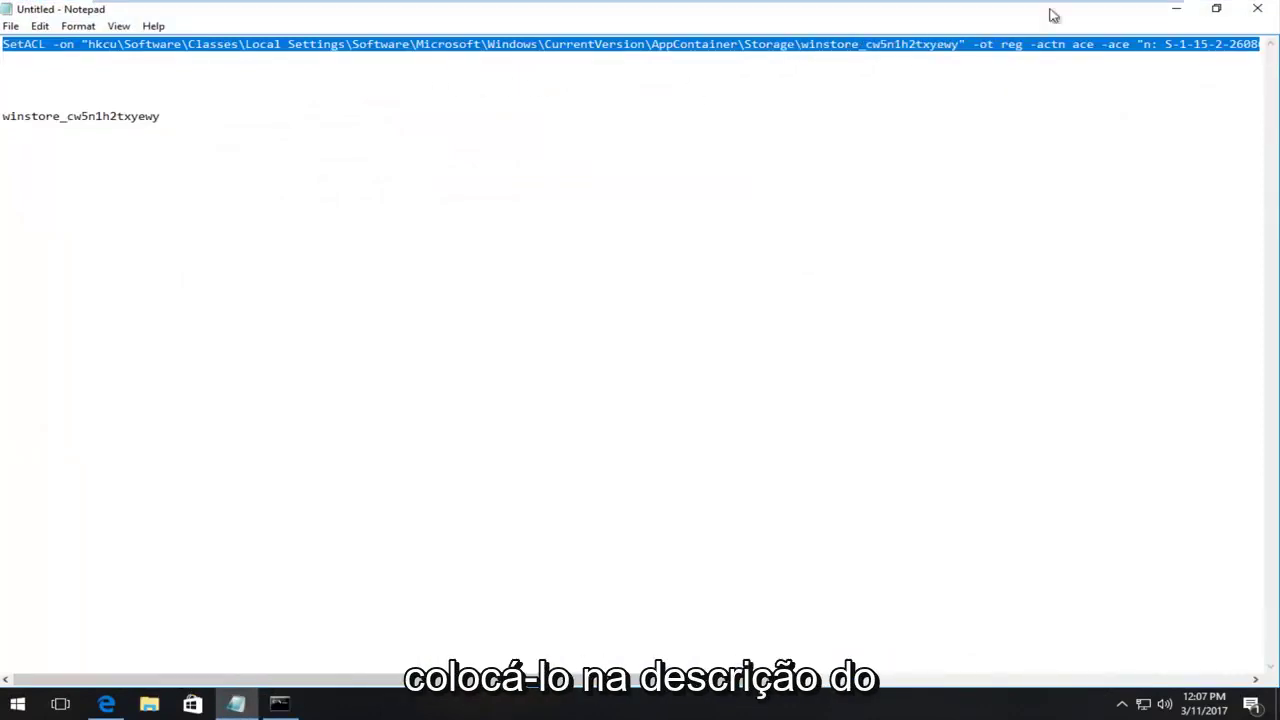
pyautogui.moveTo(1175, 28)
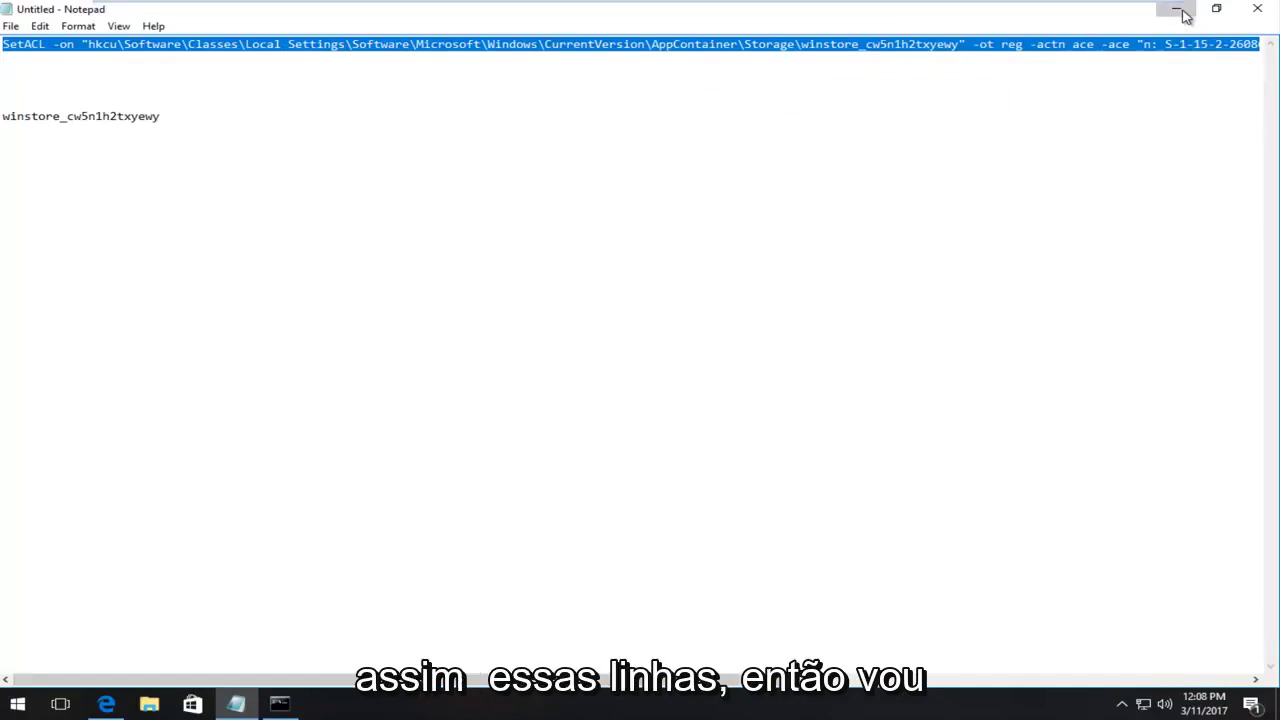
pyautogui.click(1181, 10)
# Paste the copied SetACL command into the administrator Command Prompt and run it.
pyautogui.hotkey('ctrl', 'v')
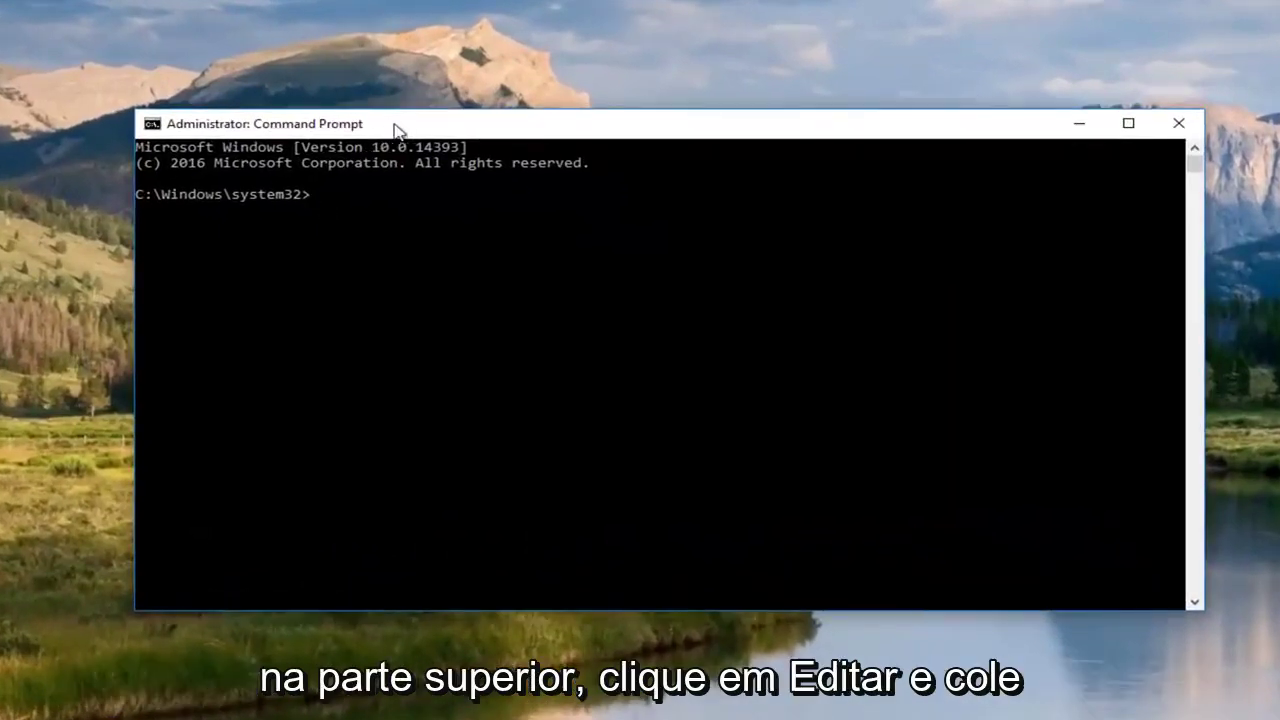
pyautogui.rightClick(406, 126)
pyautogui.click(455, 272)
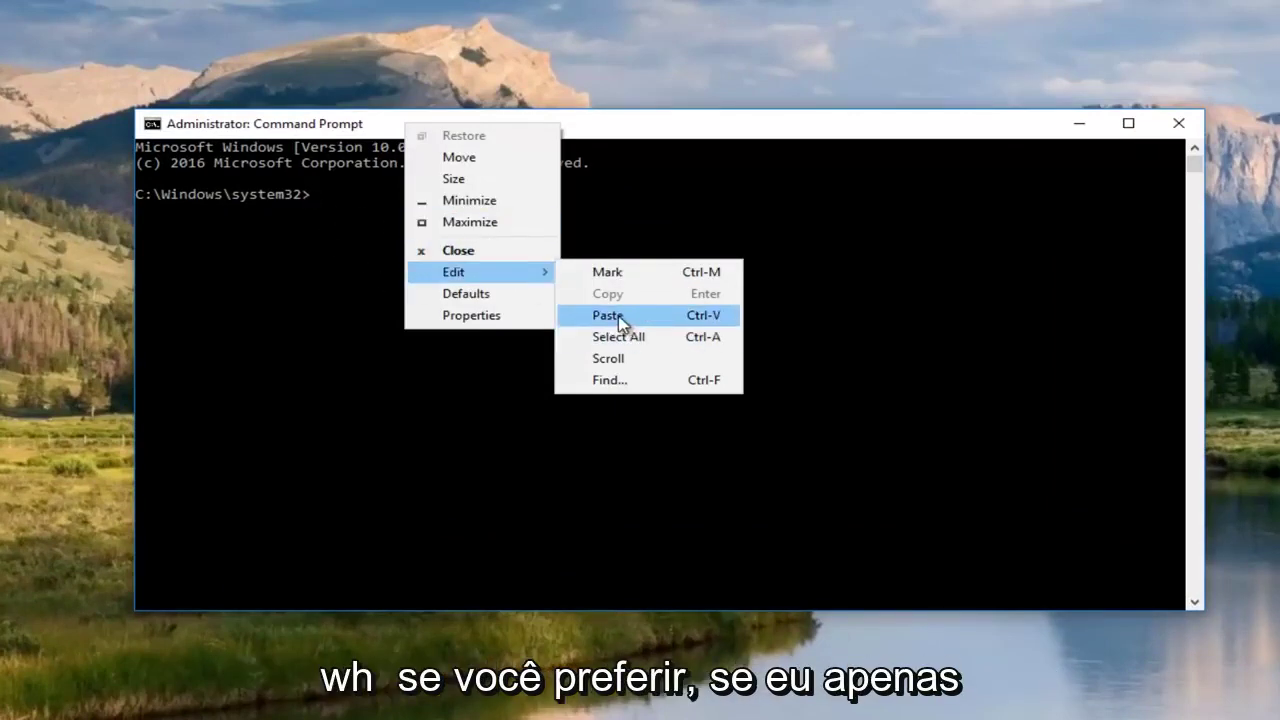
pyautogui.click(398, 128)
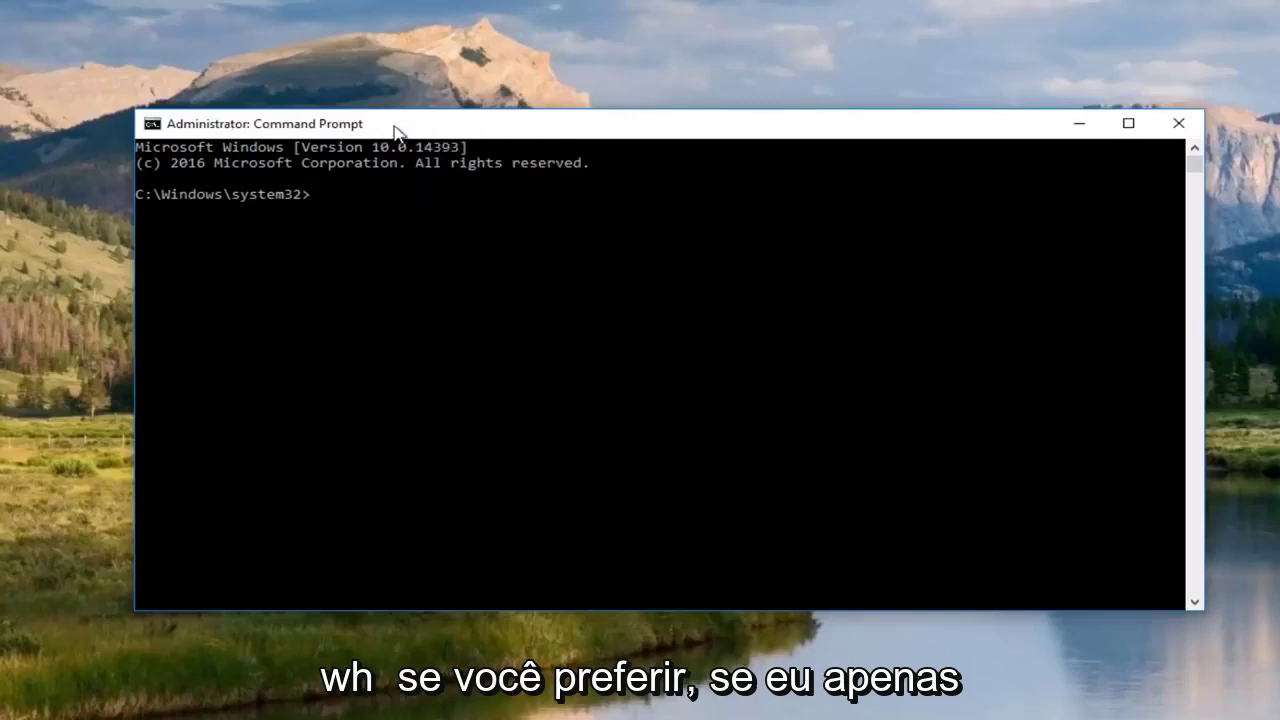
pyautogui.rightClick(392, 128)
pyautogui.moveTo(485, 279)
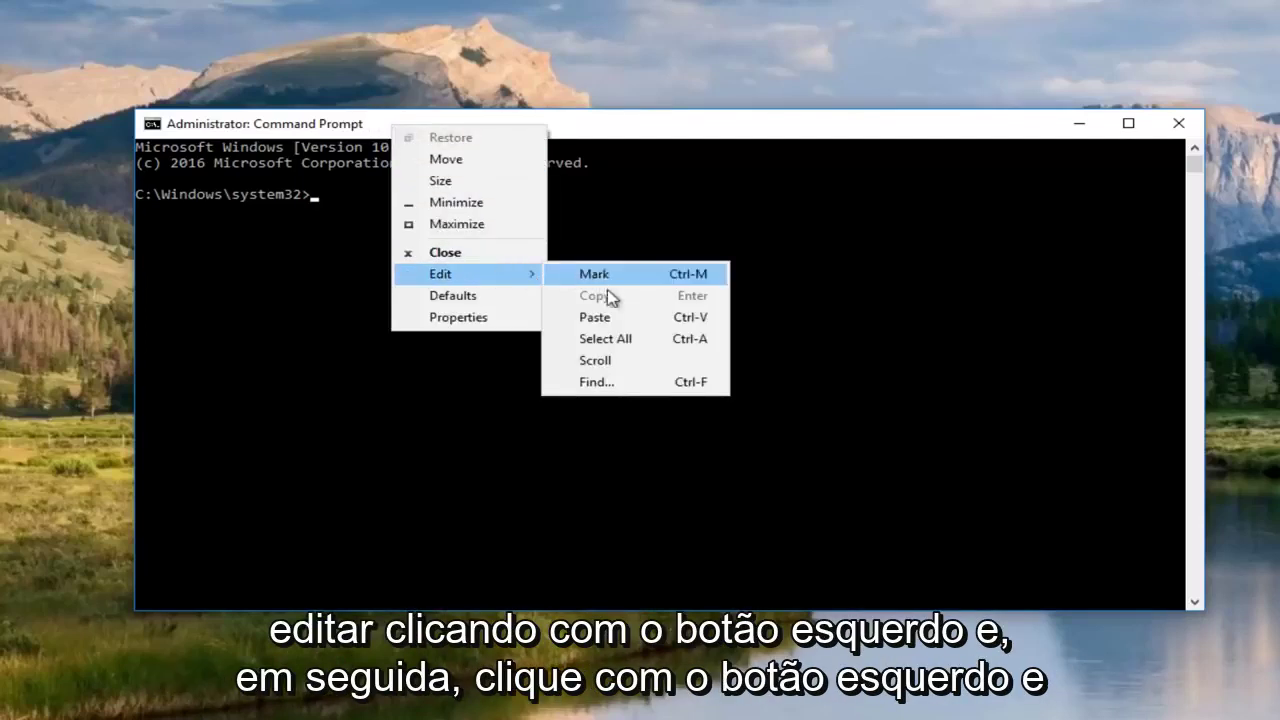
pyautogui.click(595, 317)
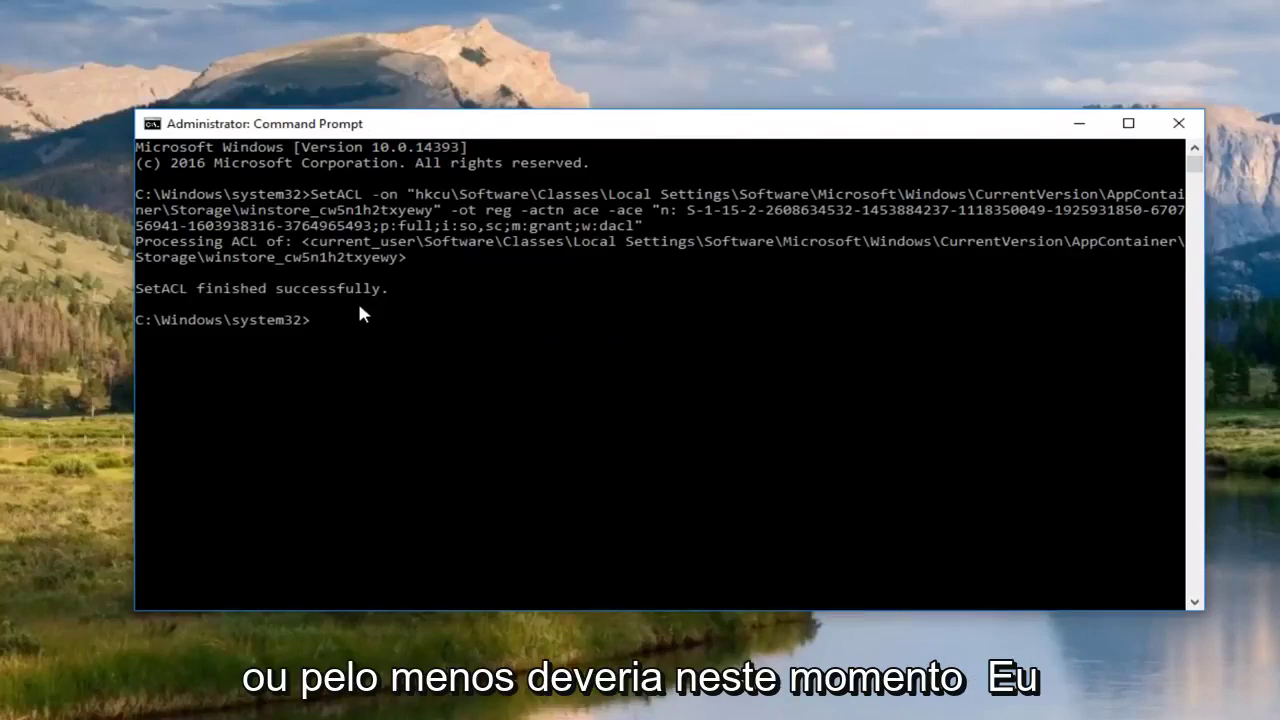
# Close Command Prompt, then close Notepad and save its note as a text document on the Desktop.
pyautogui.click(1172, 128)
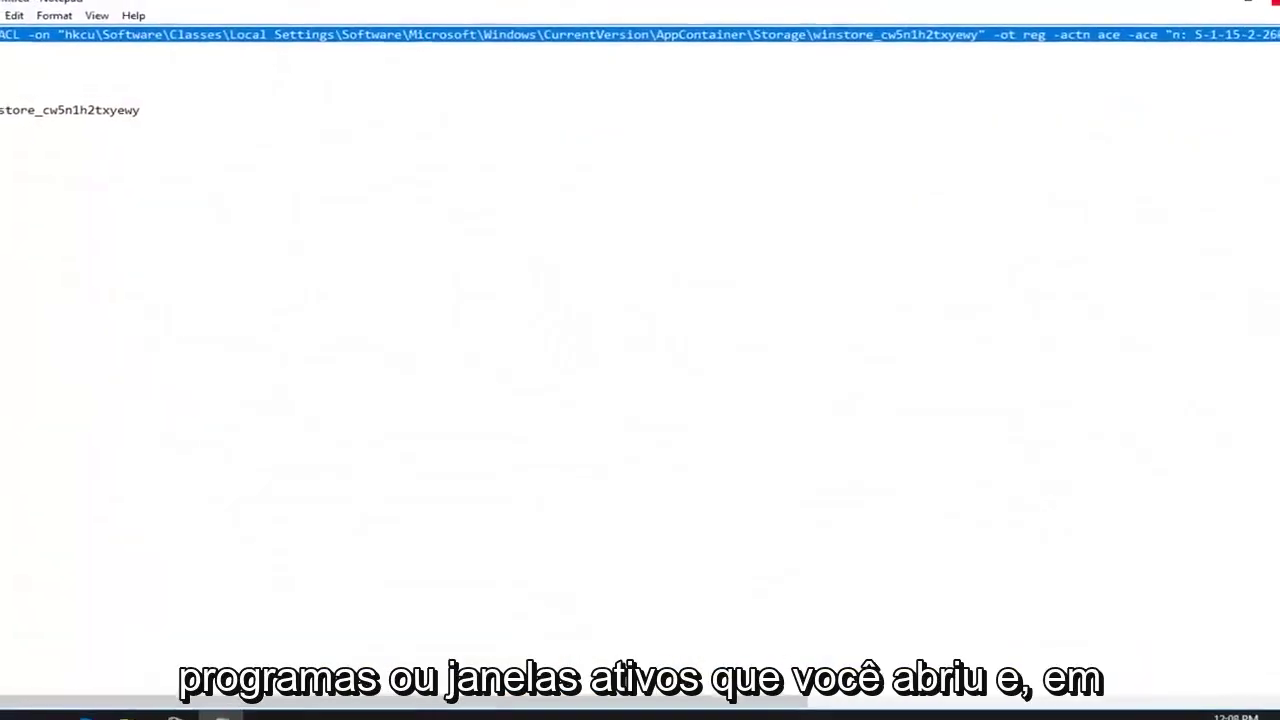
pyautogui.click(1274, 3)
pyautogui.click(609, 355)
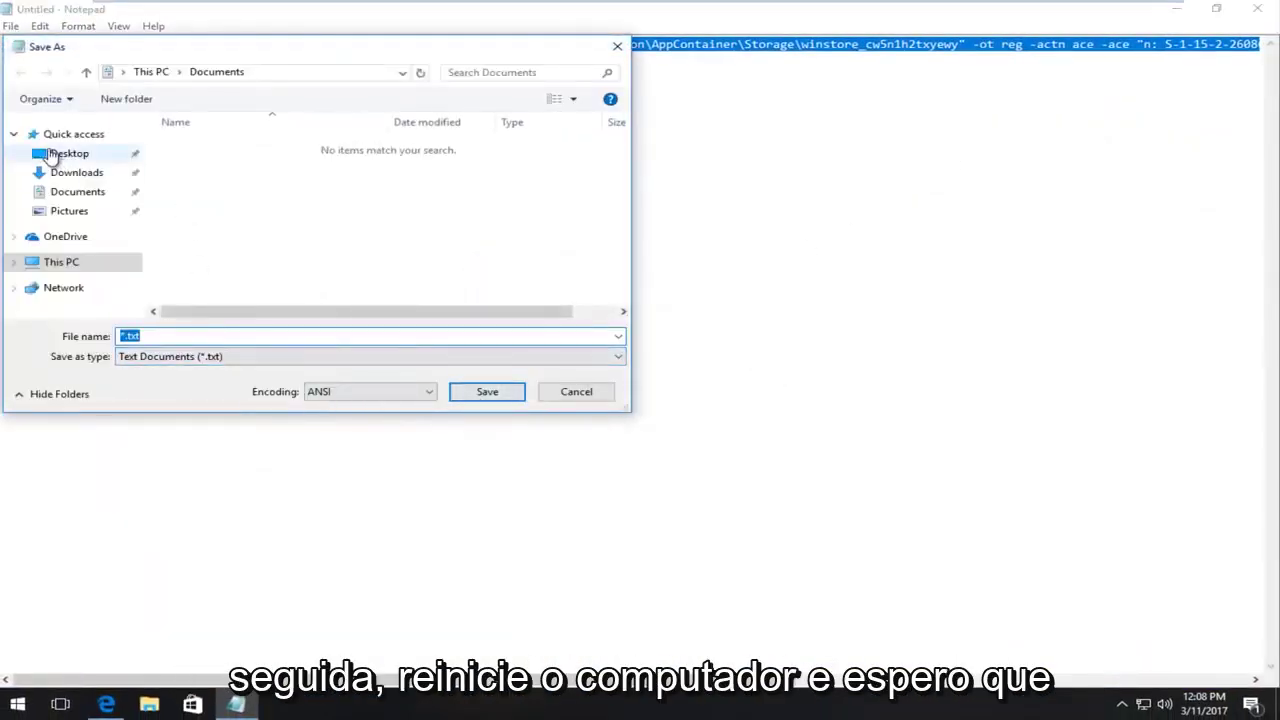
pyautogui.write('1')
pyautogui.click(50, 158)
pyautogui.click(463, 389)
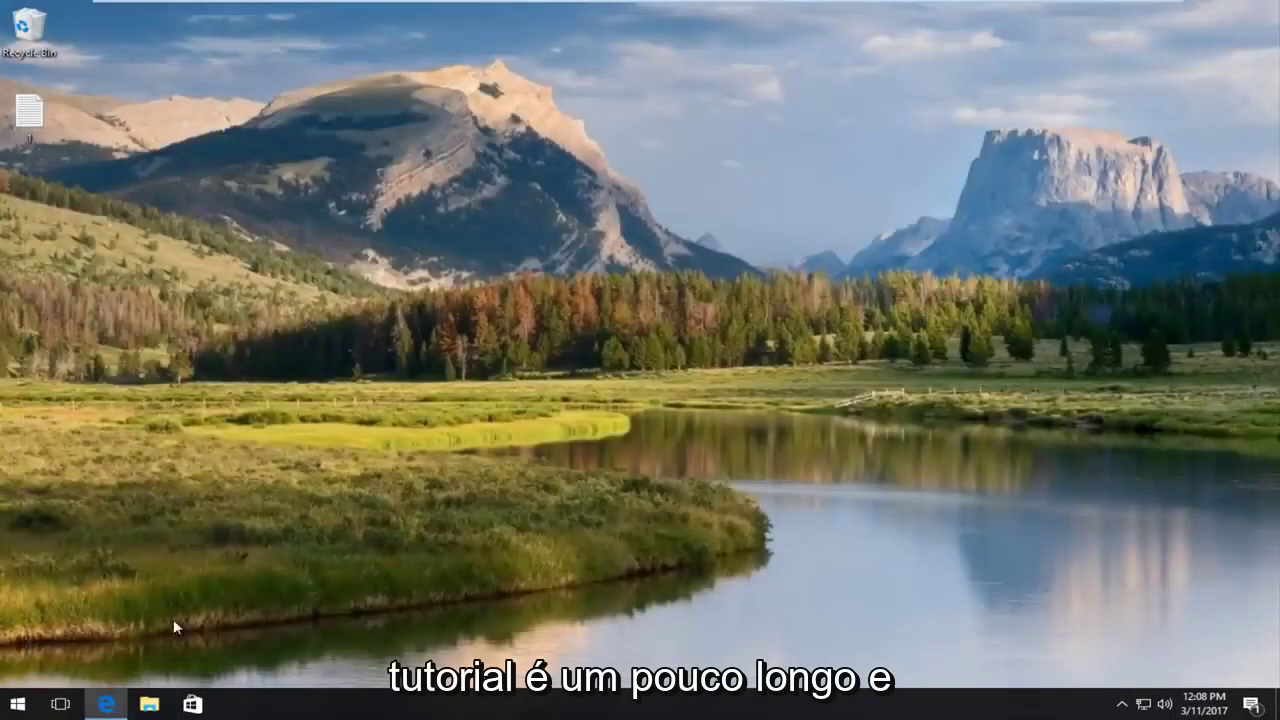
# Close the Microsoft Edge window and view the Windows power options for restarting the computer, without choosing one.
pyautogui.rightClick(108, 700)
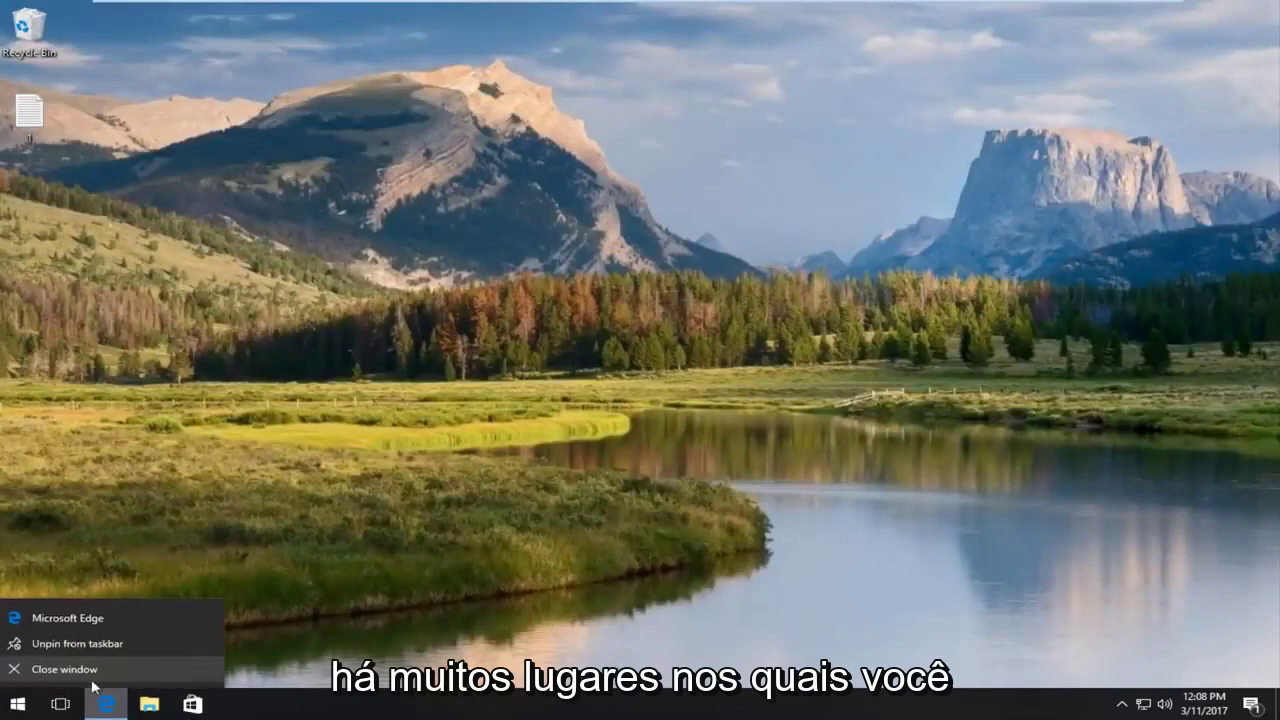
pyautogui.click(20, 703)
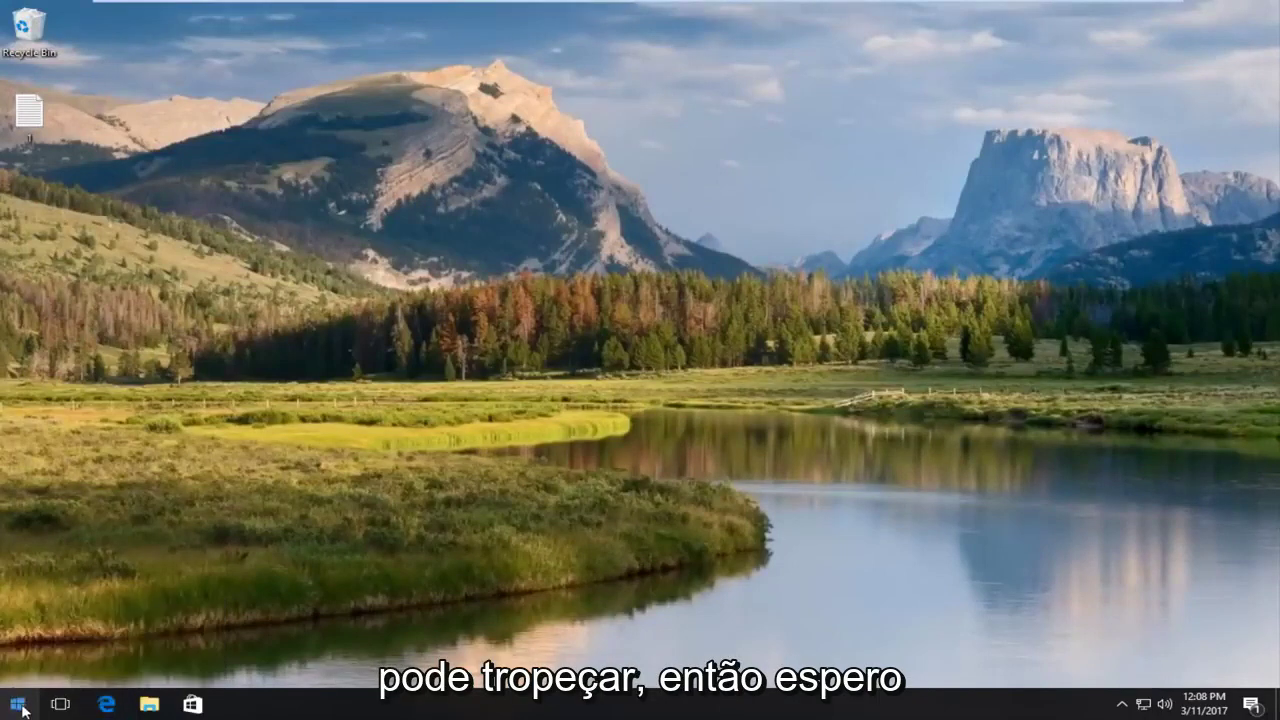
pyautogui.click(20, 703)
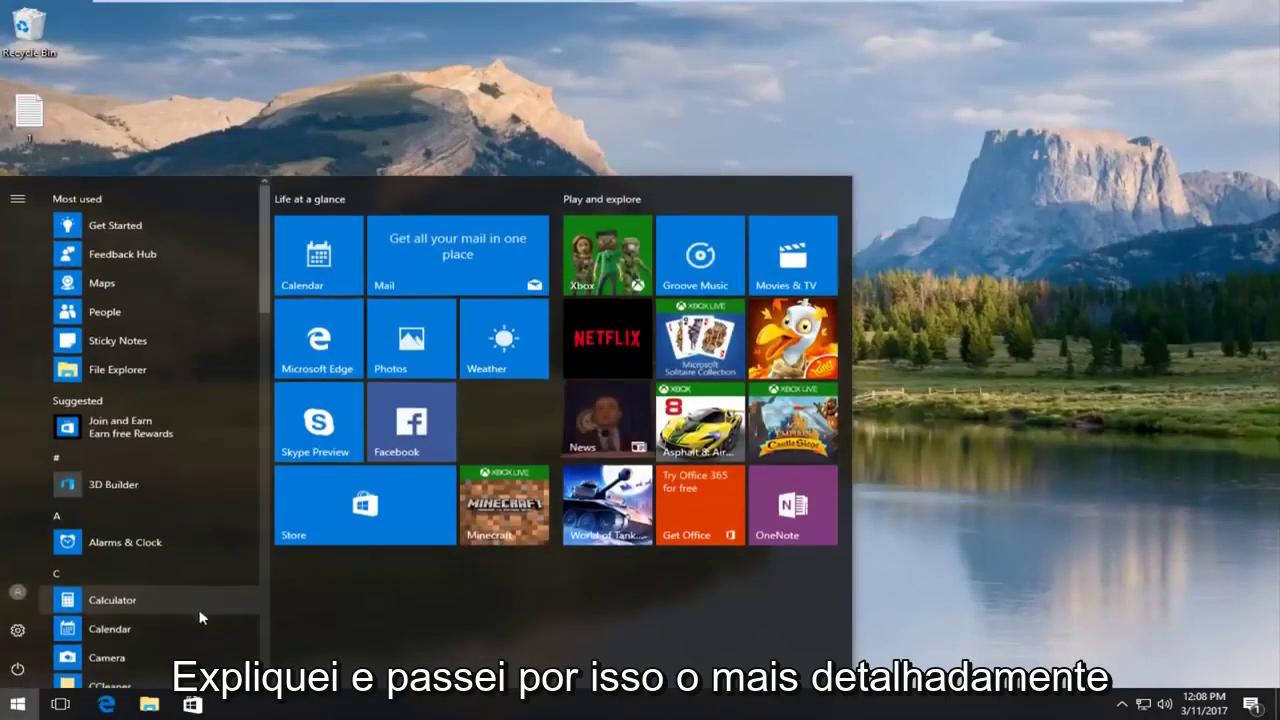
pyautogui.click(18, 672)
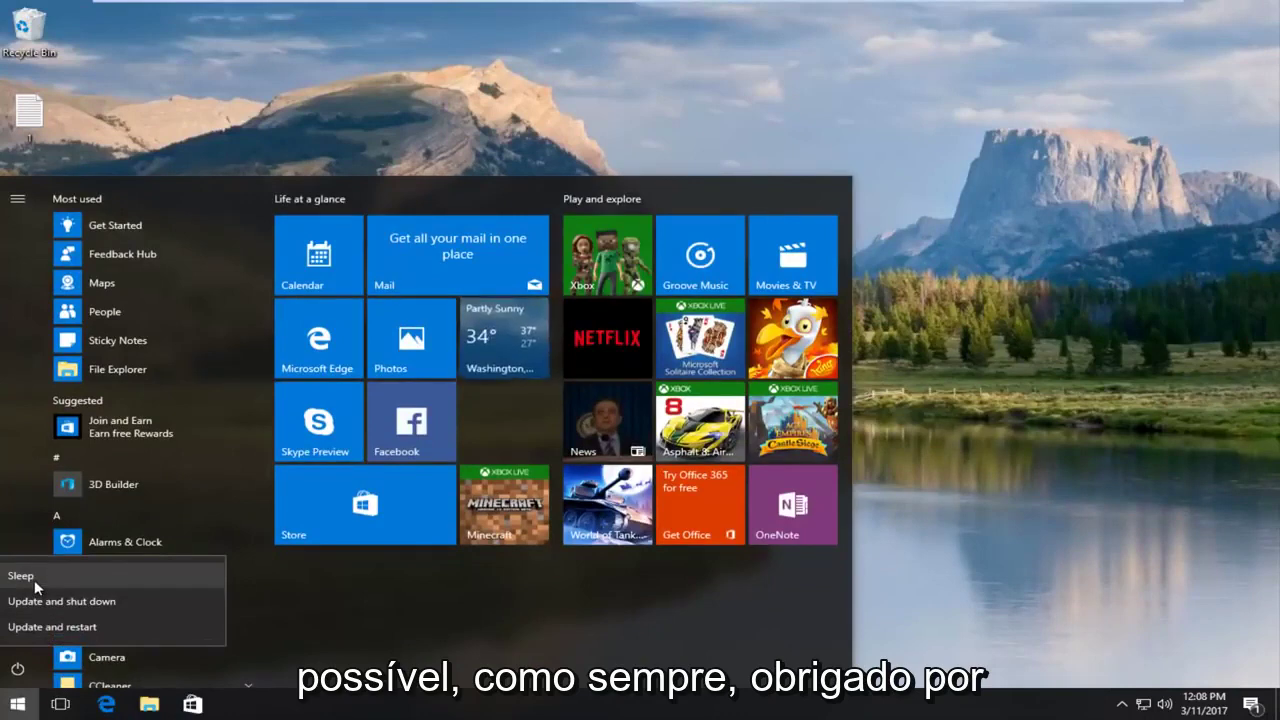
pyautogui.click(1048, 478)
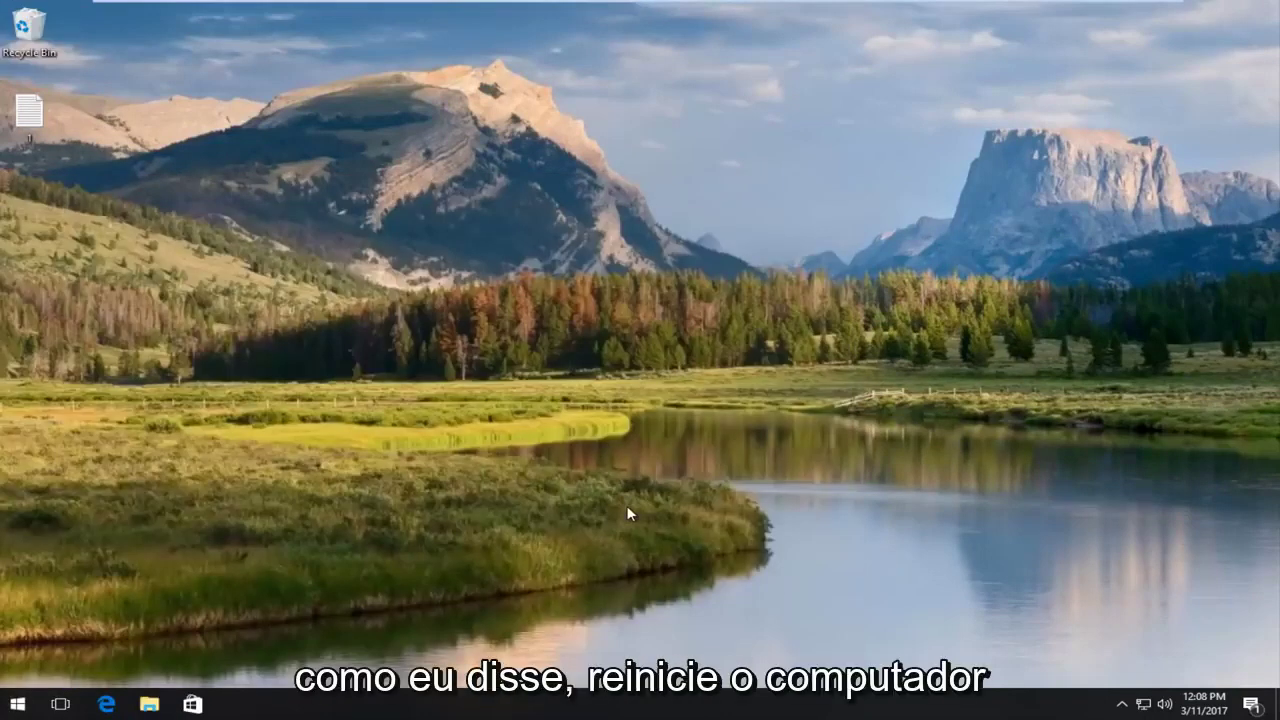